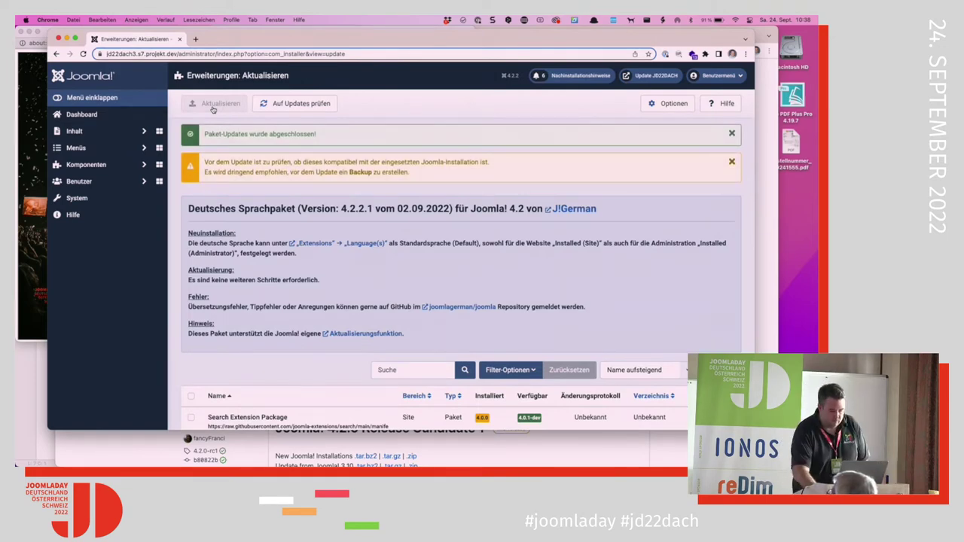
Tick the Search Extension Package (4.0.0, 4.0.1-dev available) in the updates list.
scroll(169, 309, "down", 2)
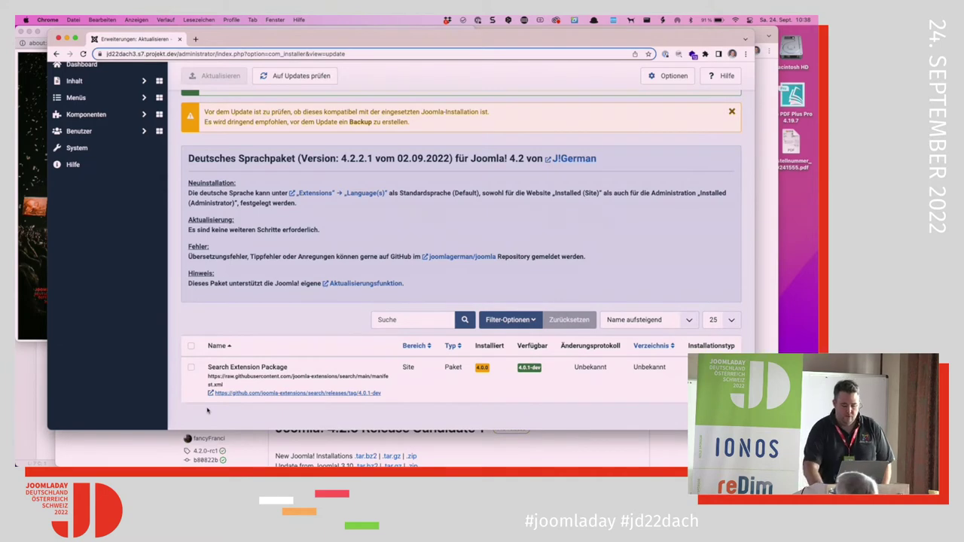
left_click(316, 401)
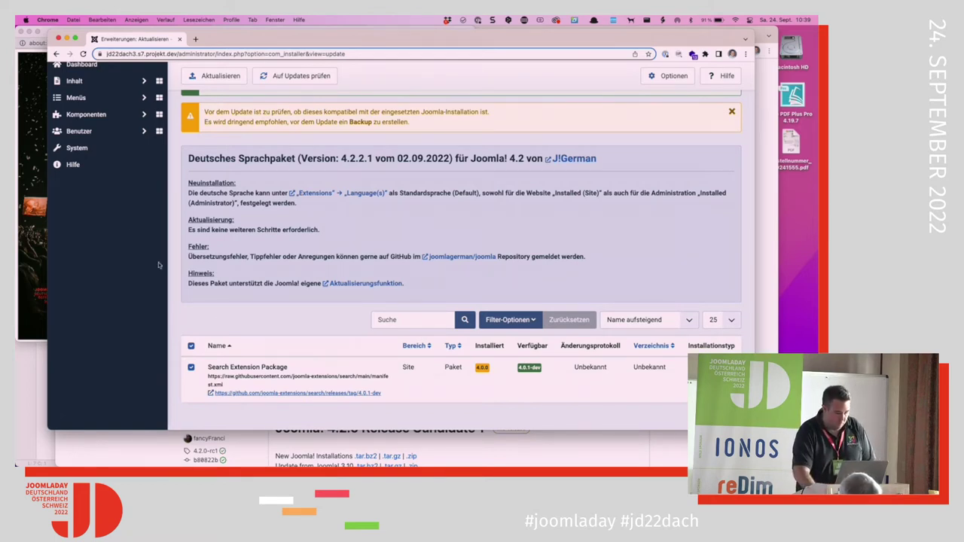
left_click(107, 150)
Filter the installed extensions list by 'sear'.
left_click(398, 225)
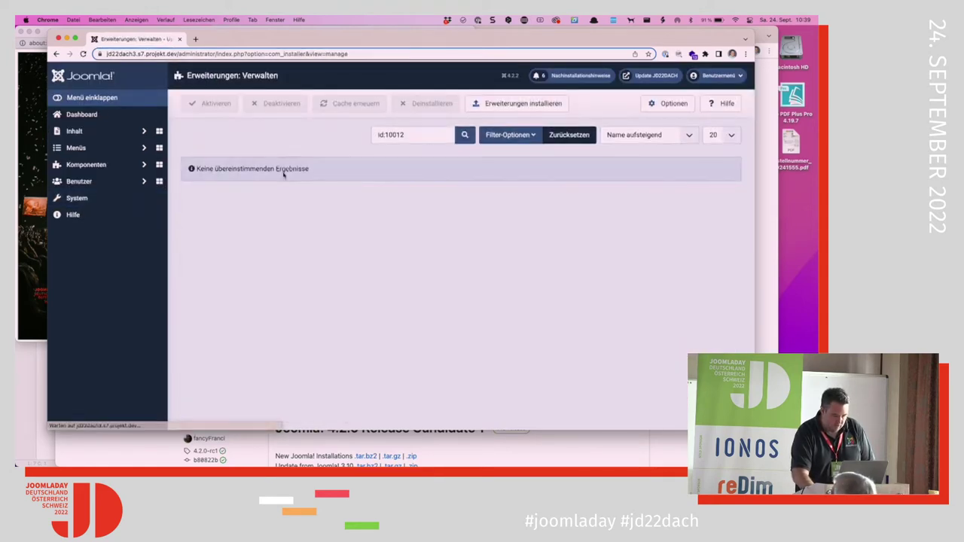
left_click_drag(410, 135, 377, 135)
type("seo")
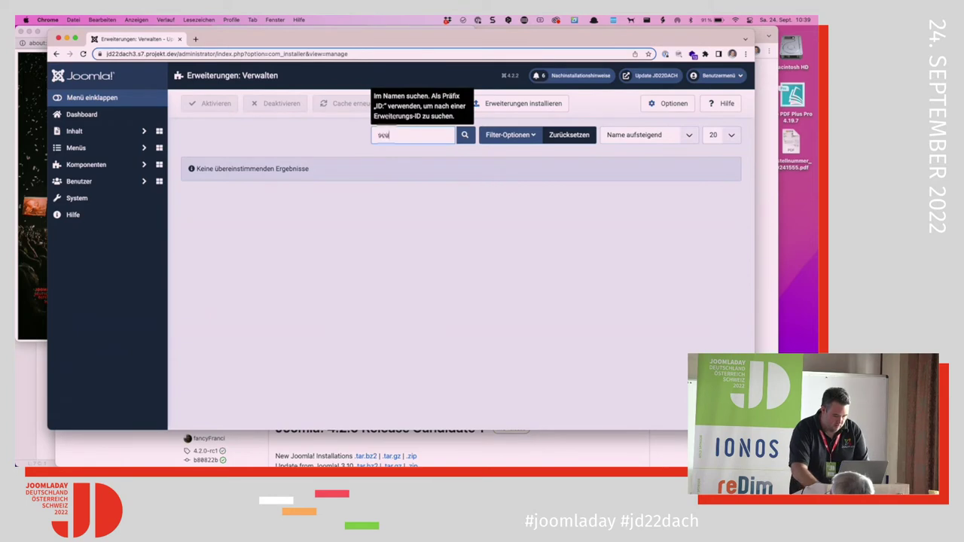
key("BackSpace")
type("ar")
key("Return")
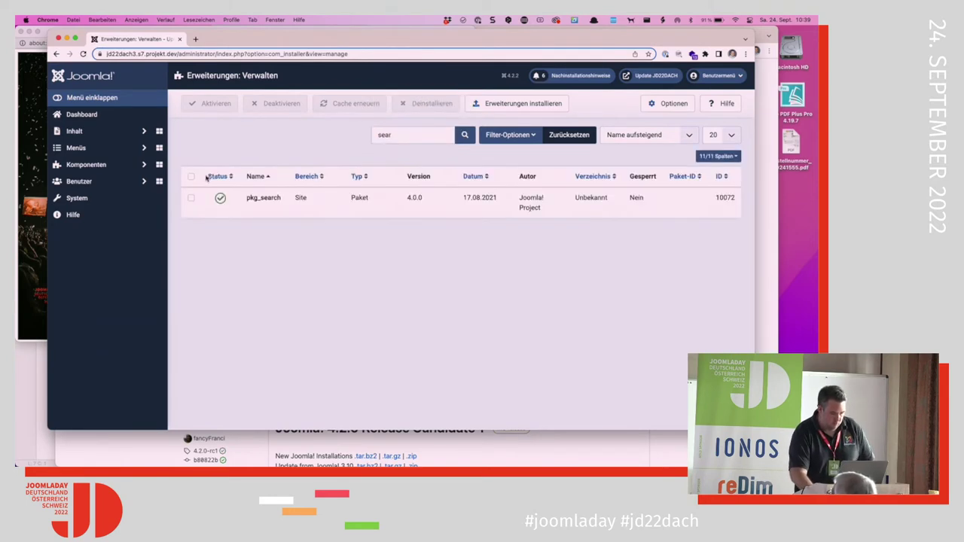
Uninstall the pkg_search package and return to the Dashboard.
left_click(191, 176)
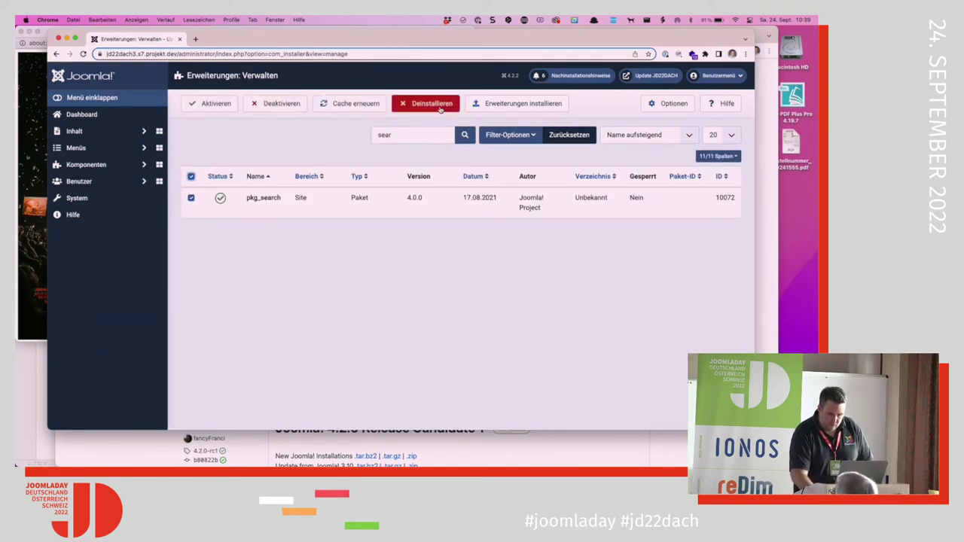
left_click(441, 109)
left_click(461, 124)
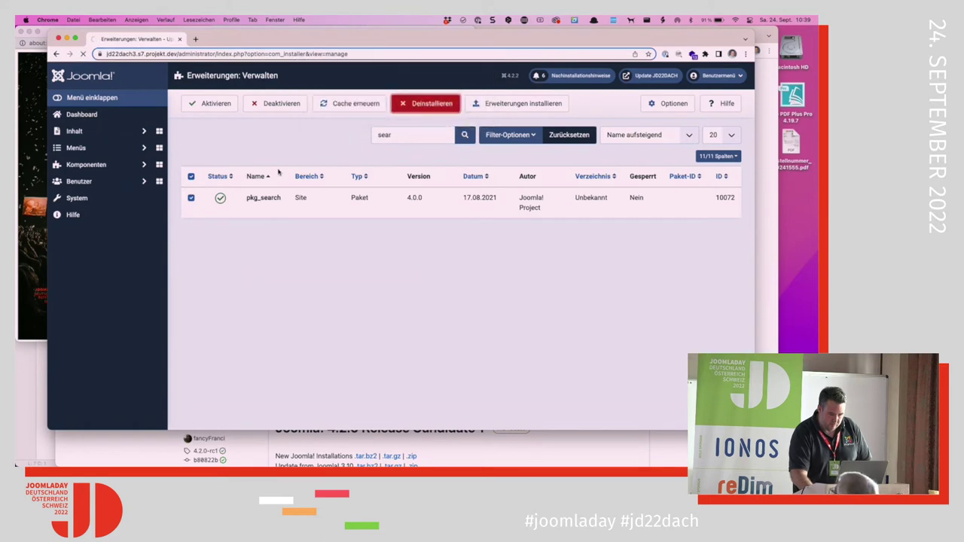
left_click(123, 117)
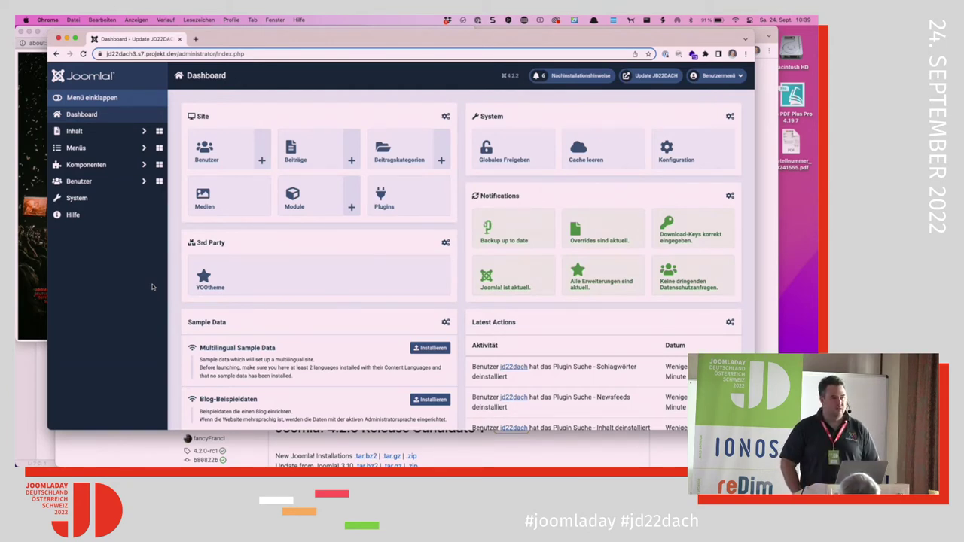
left_click(90, 164)
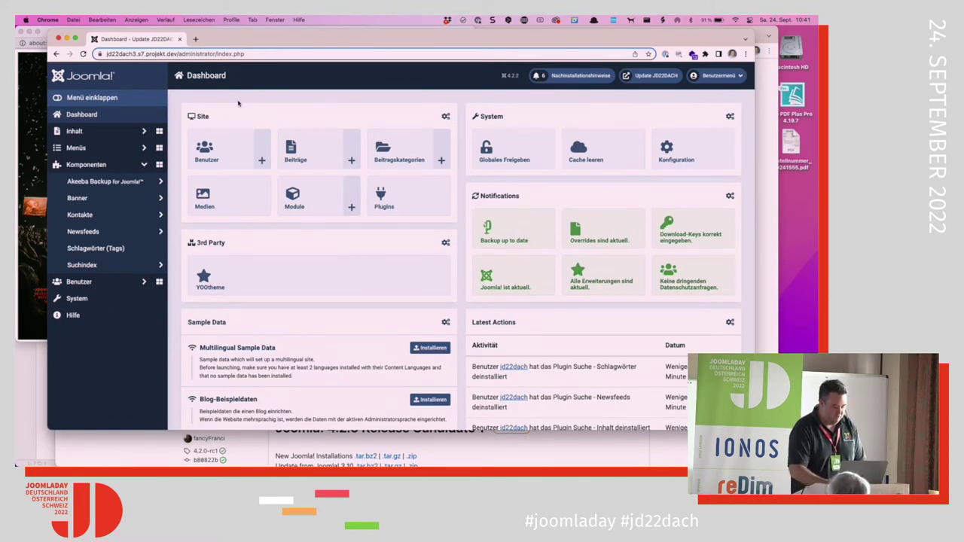
left_click(150, 118)
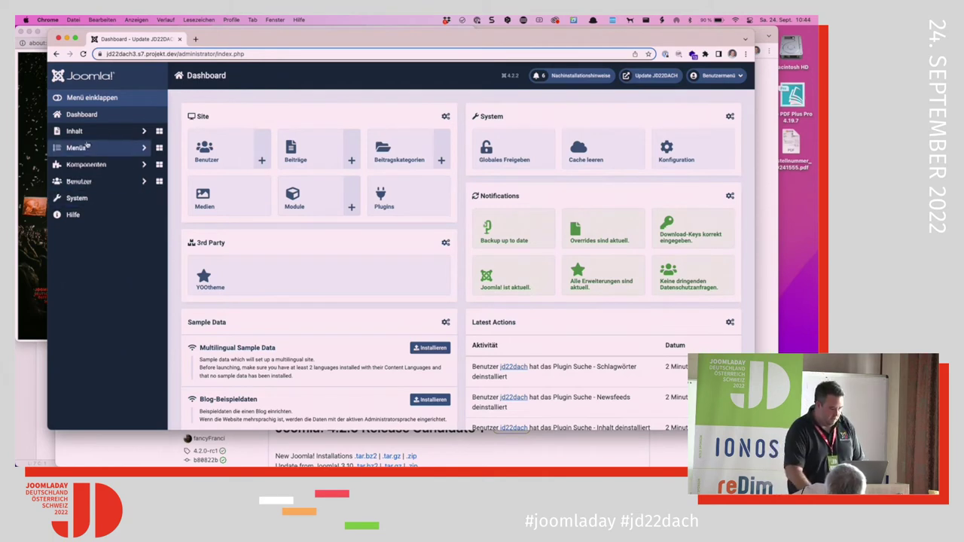
In a new tab, search Google for 'github.com' plus the presenter's name.
left_click(196, 40)
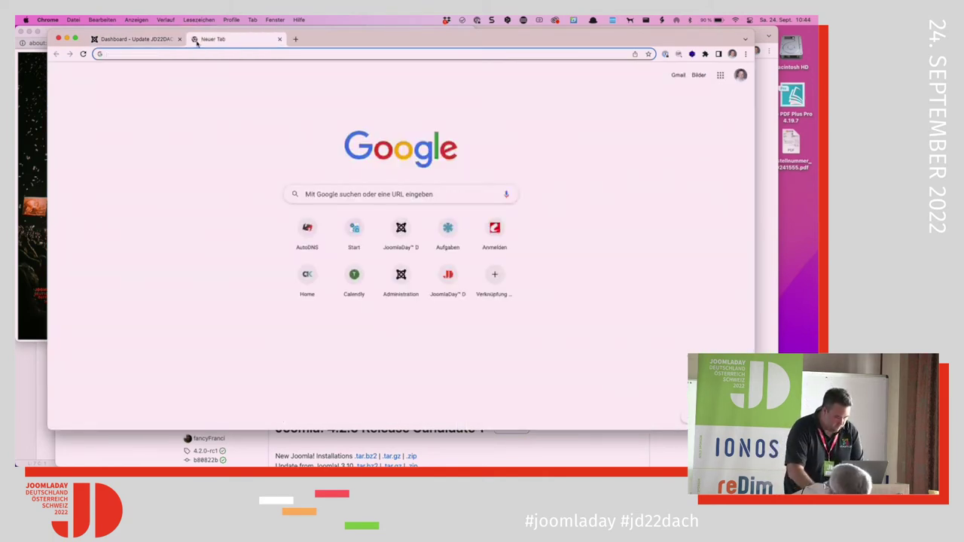
type("github.coj s")
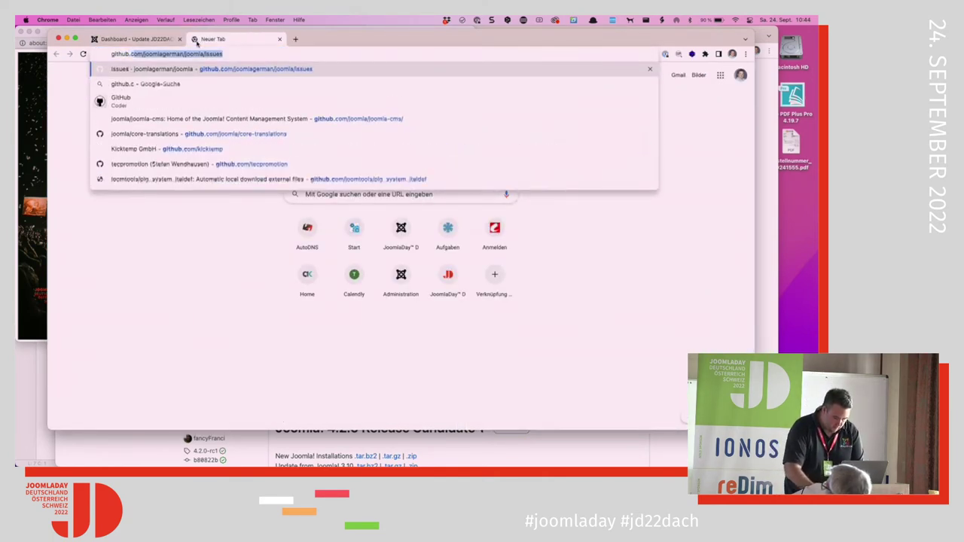
key("BackSpace")
key("BackSpace")
key("BackSpace")
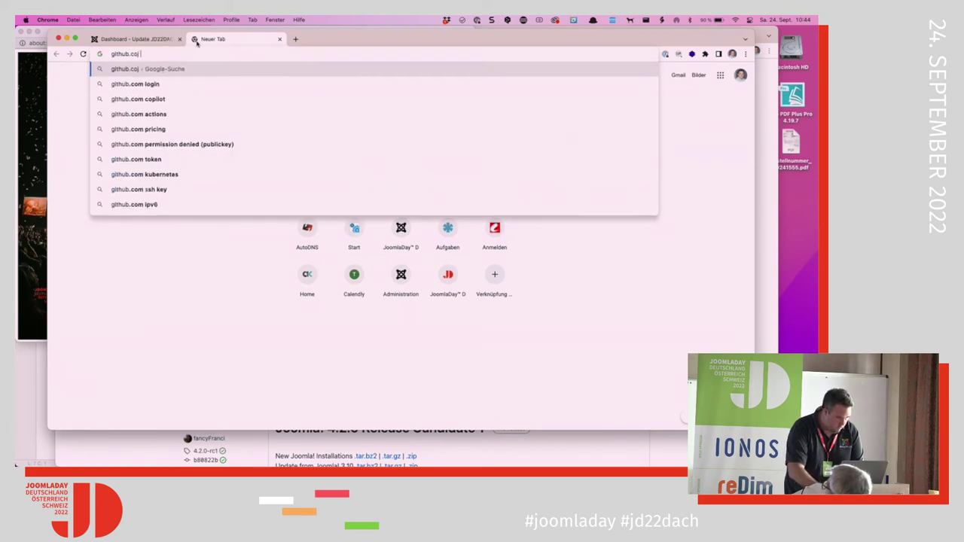
type("m s")
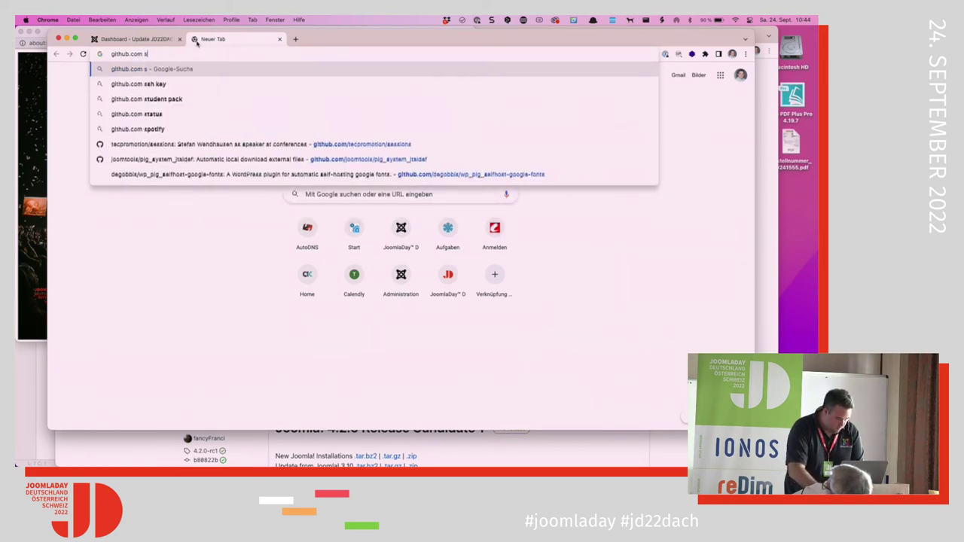
type("tefan schumacher")
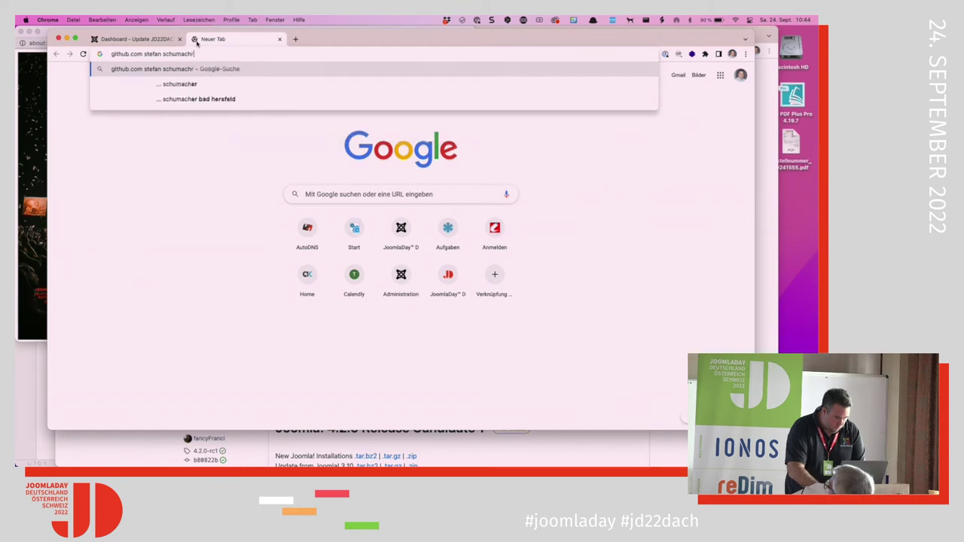
key("Return")
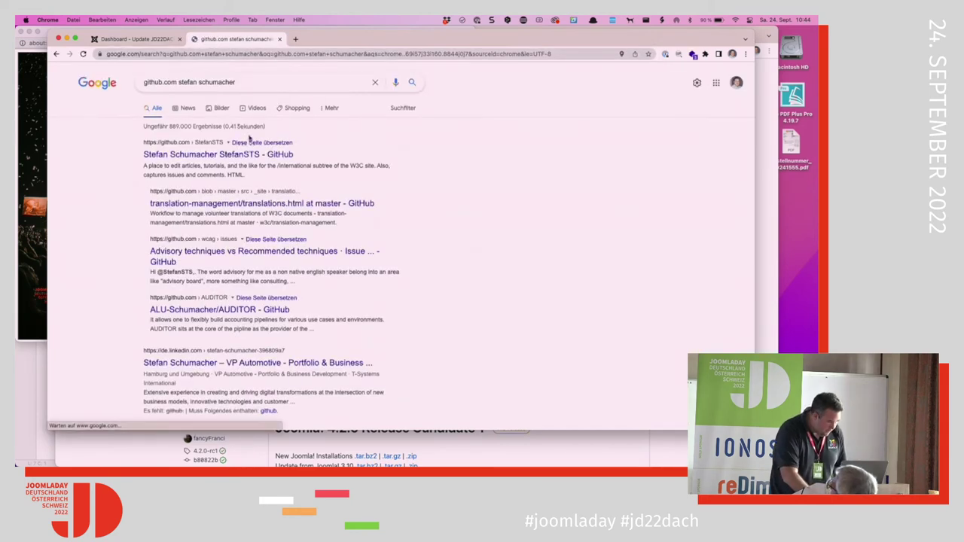
Open the first result, the presenter's GitHub profile listing protostar4 and joomla-cms.
left_click(225, 155)
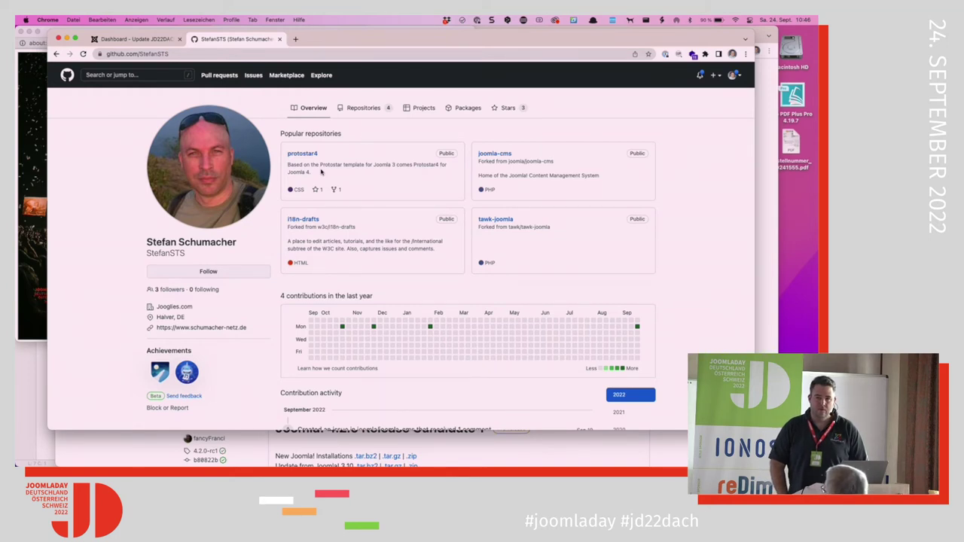
key("super+Tab")
In Global Configuration's Server settings, show the 'Fehler berichten' levels, currently Standard.
key("super+shift+Tab")
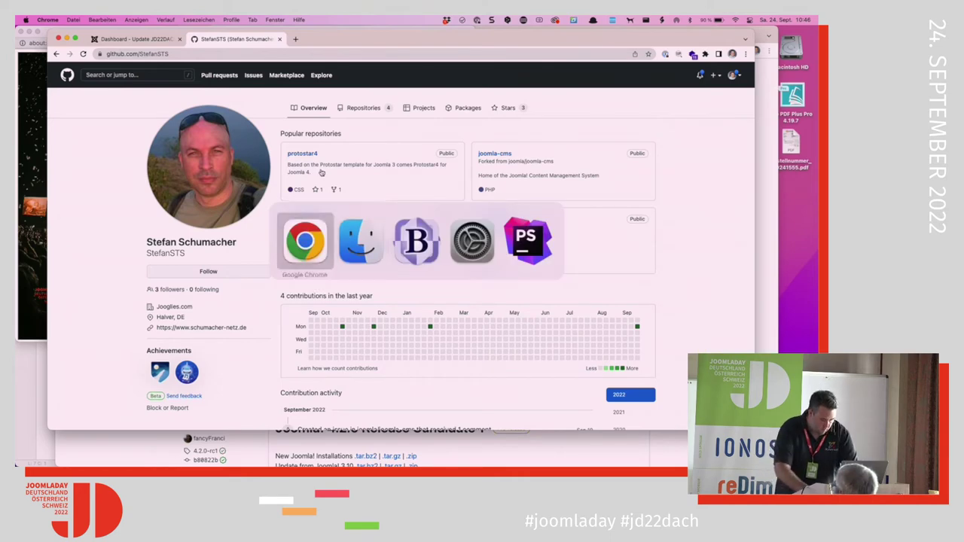
left_click(144, 41)
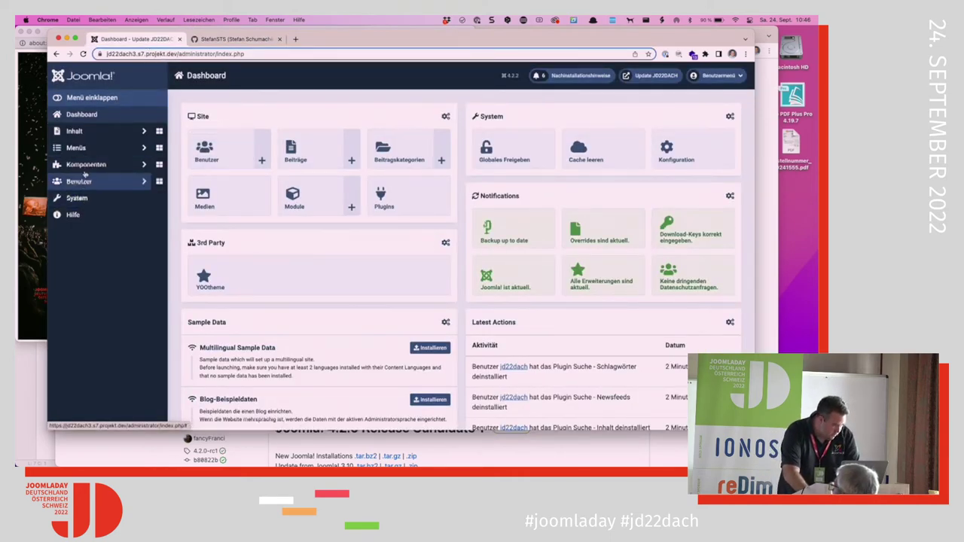
left_click(700, 157)
left_click(358, 136)
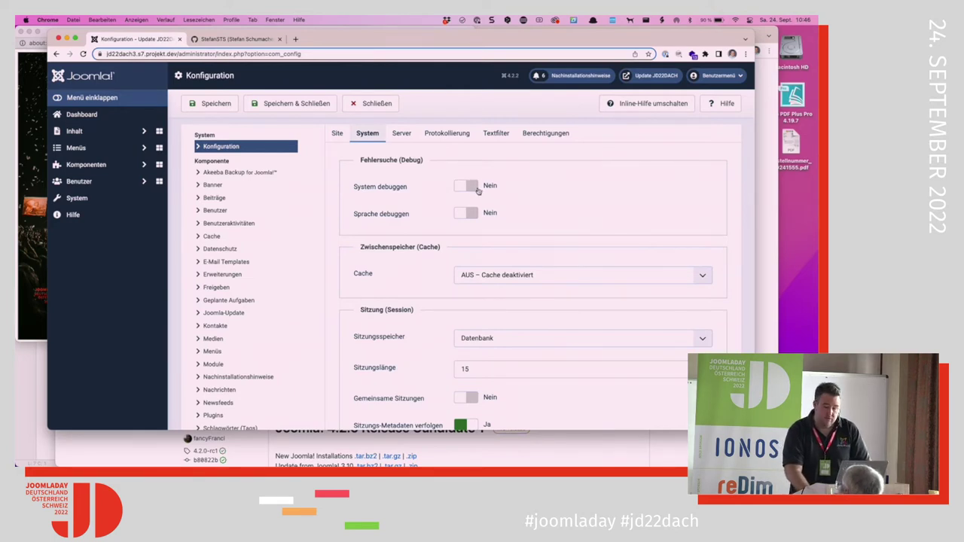
left_click(406, 136)
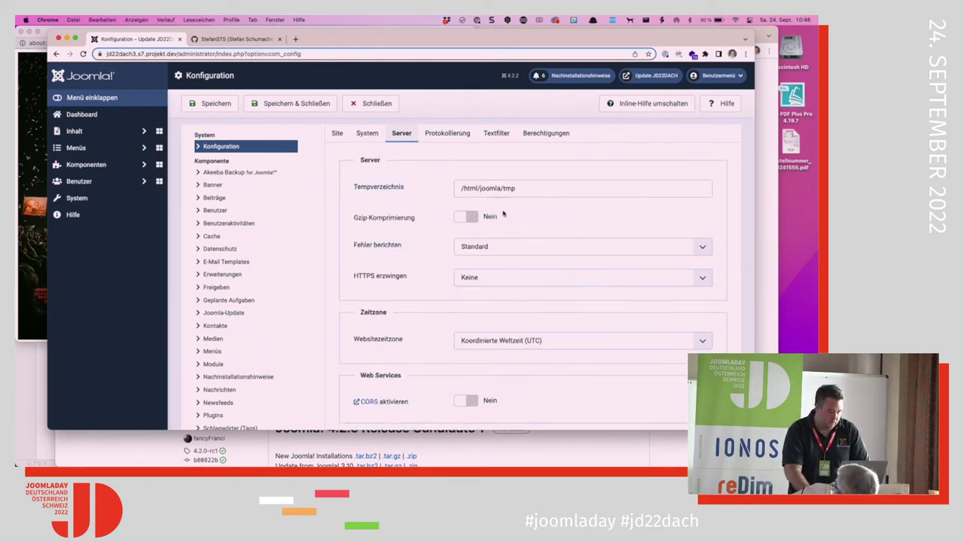
left_click(485, 248)
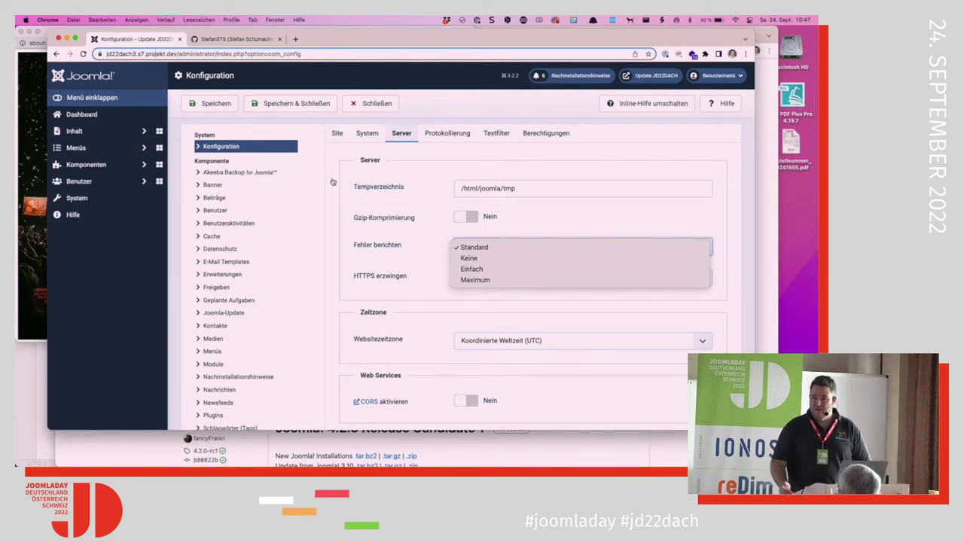
key("super+Tab")
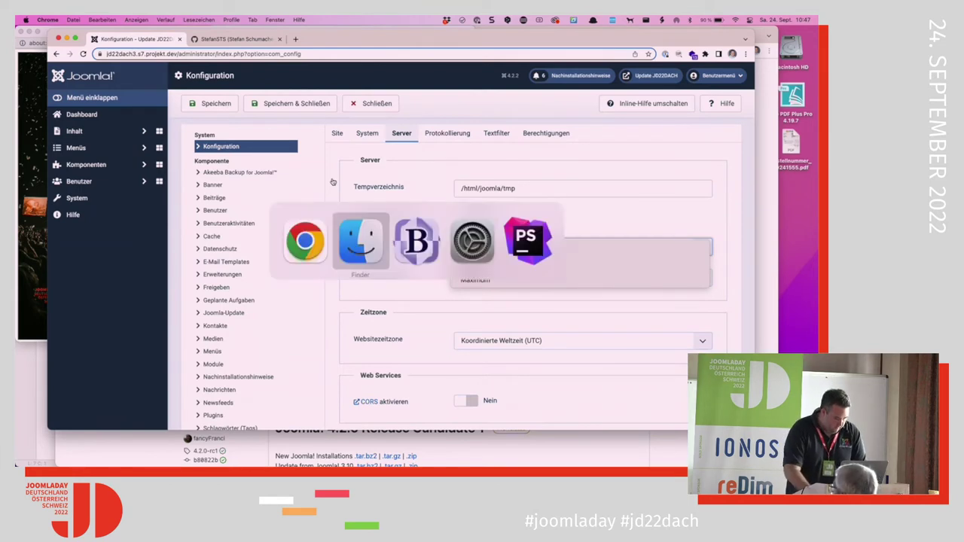
Launch iTerm, run the sshmw shortcut and enter the gateway password, retrying once.
key("super+Tab")
key("super+Tab")
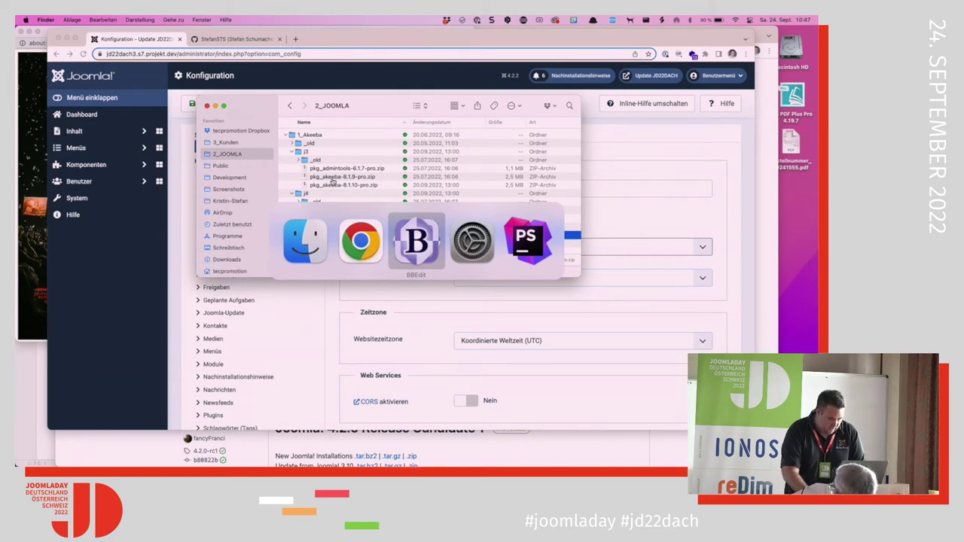
key("alt+space")
type("iterm")
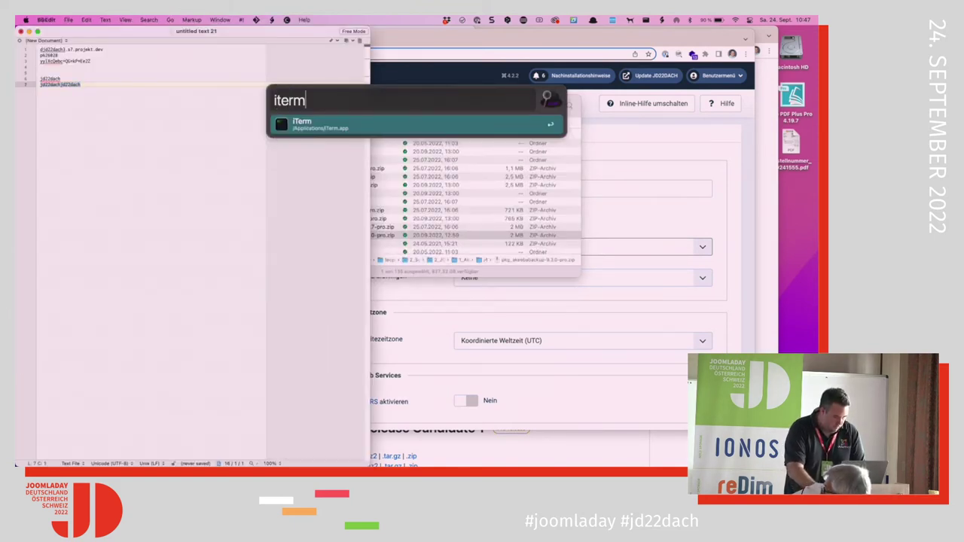
key("Return")
type("sshmw")
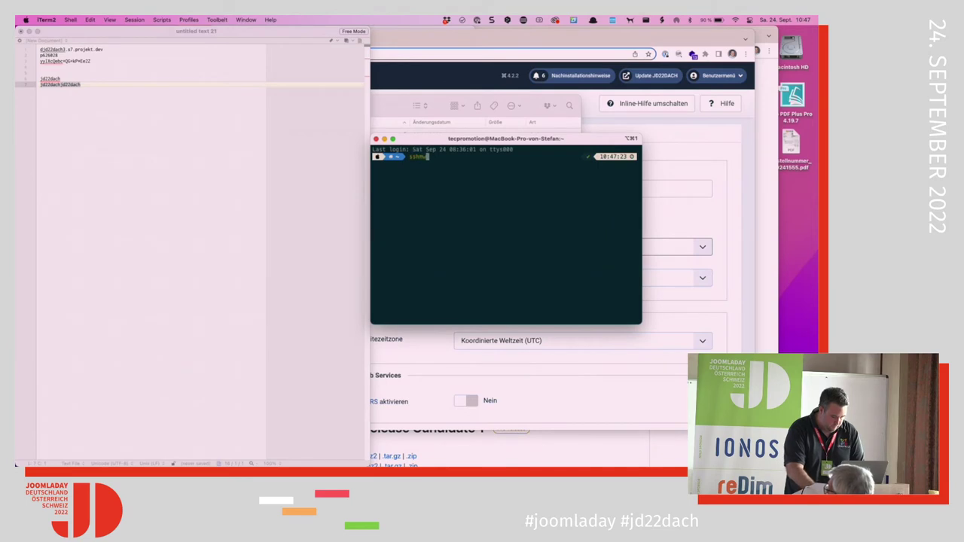
key("Return")
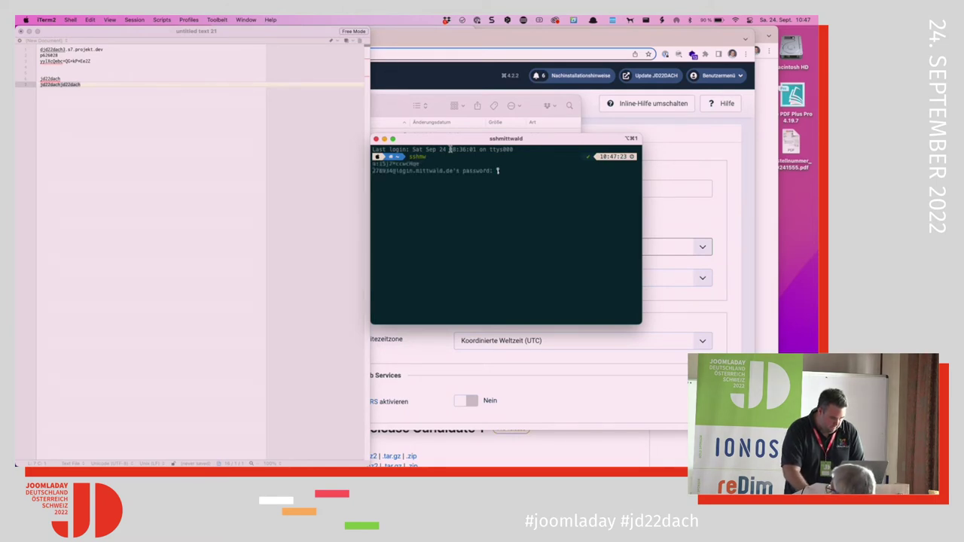
key("super+v")
key("Return")
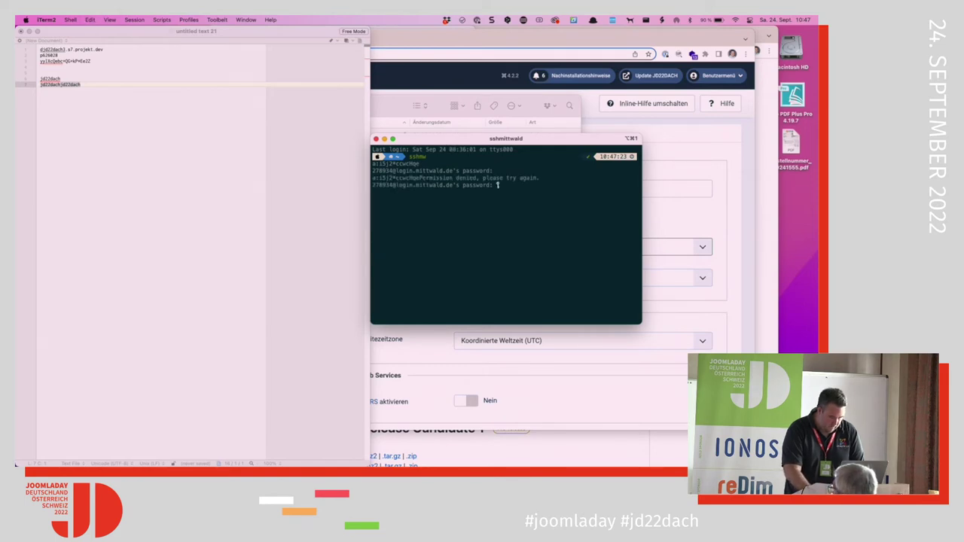
key("super+v")
key("Return")
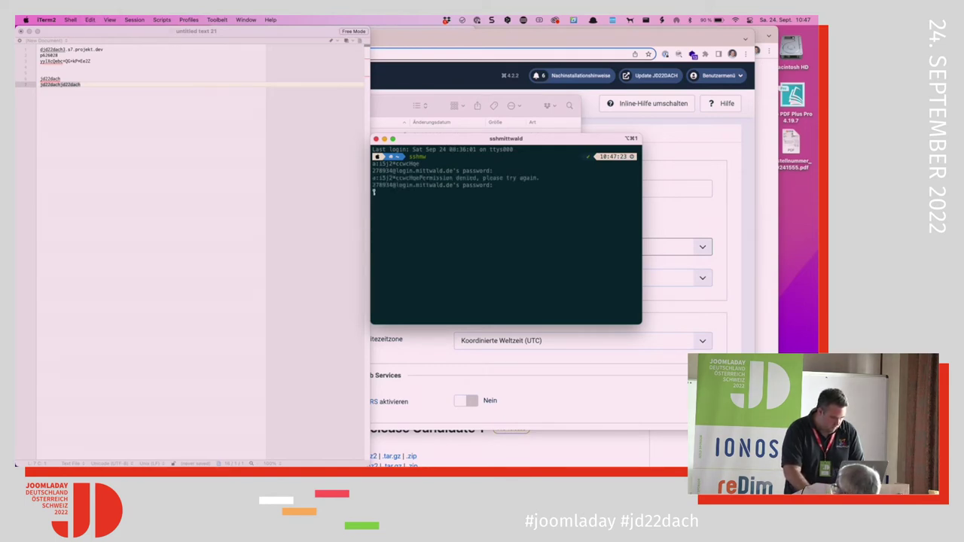
Copy the hosting account id from the notes document.
left_click_drag(433, 142, 266, 141)
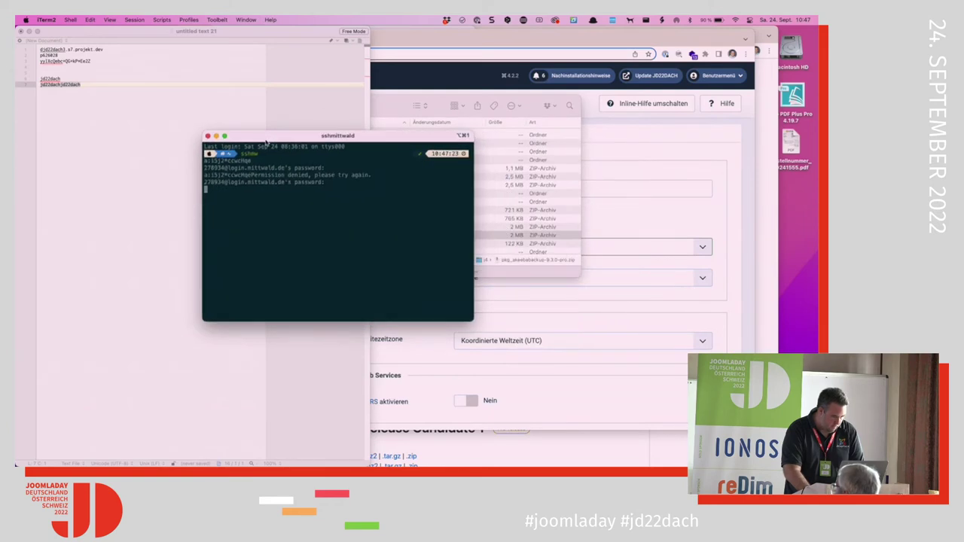
left_click(106, 76)
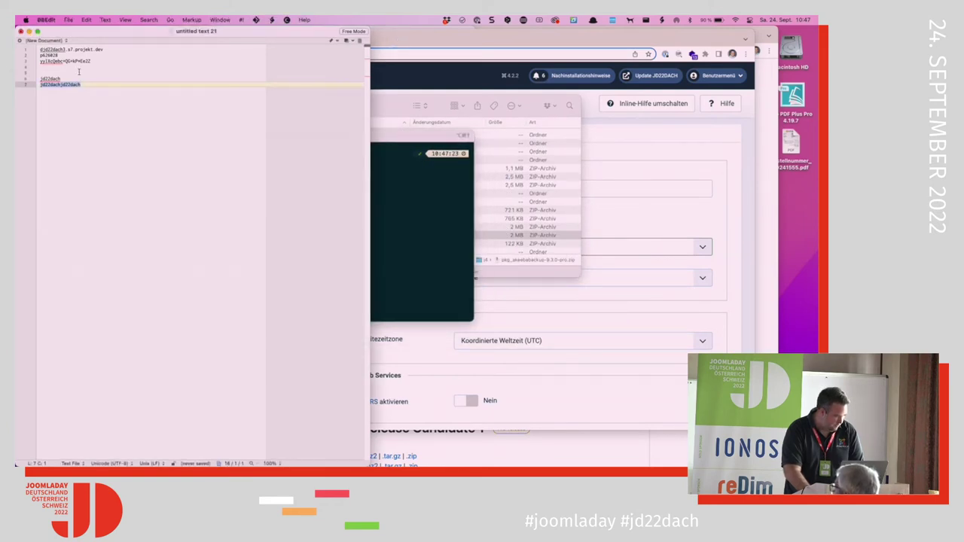
double_click(48, 55)
key("super+c")
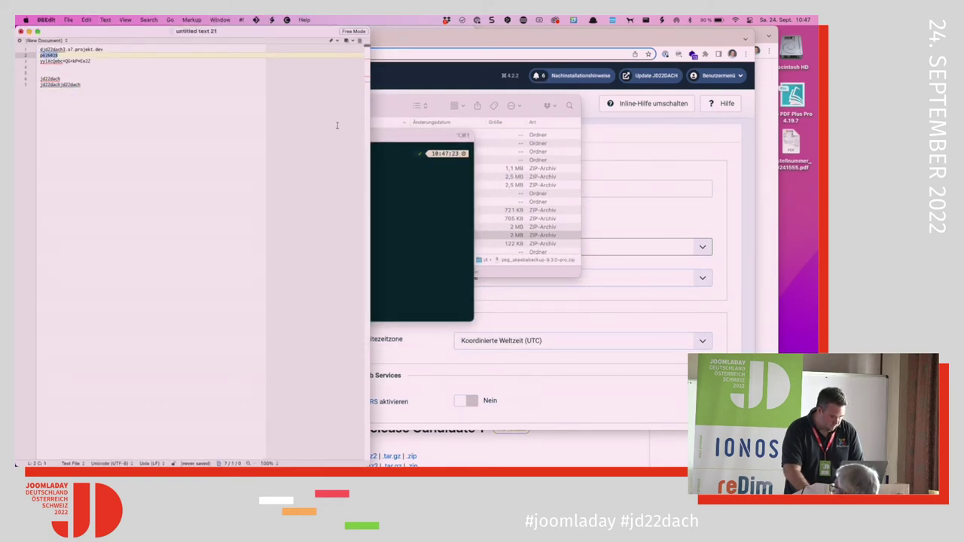
left_click(436, 235)
left_click_drag(340, 142, 534, 89)
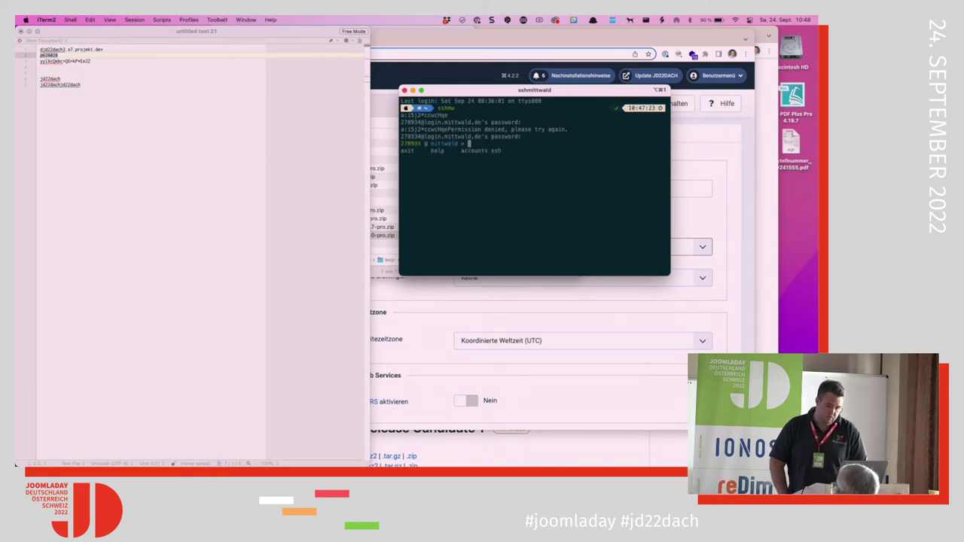
List the accounts, then prepare an ssh command to the copied account id.
type("accounts")
key("Return")
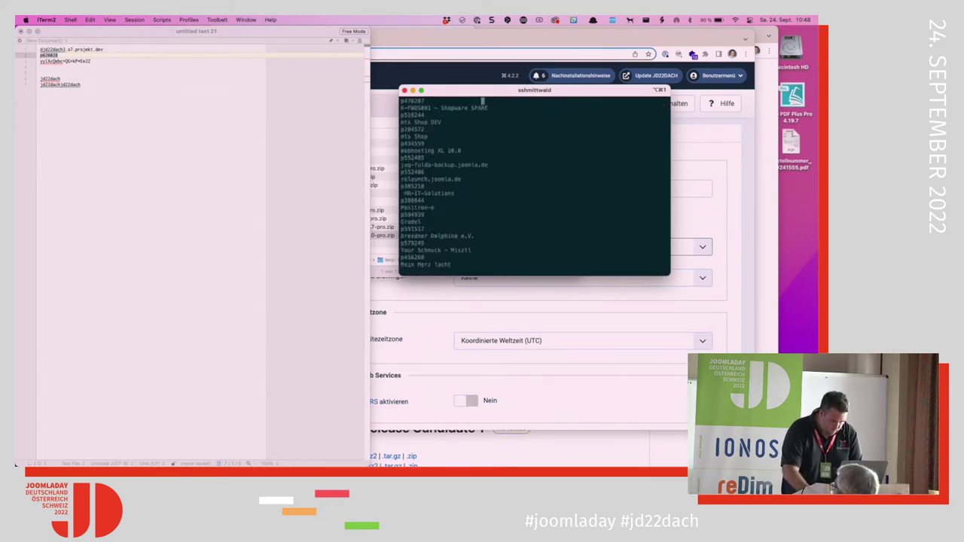
key("ctrl+l")
type("ssh ss")
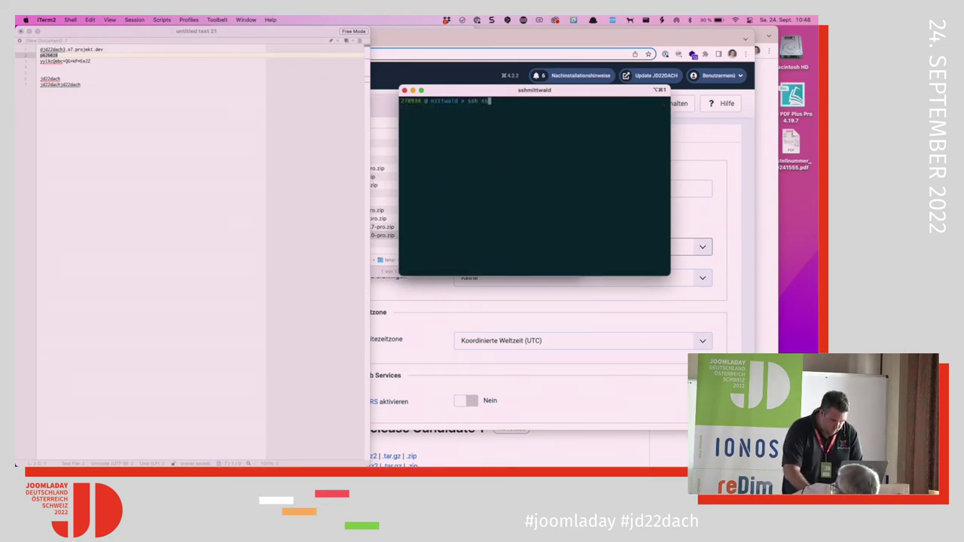
key("BackSpace")
key("BackSpace")
key("super+v")
Connect to the account and open html/joomla/configuration.php in vim.
key("Return")
type("s")
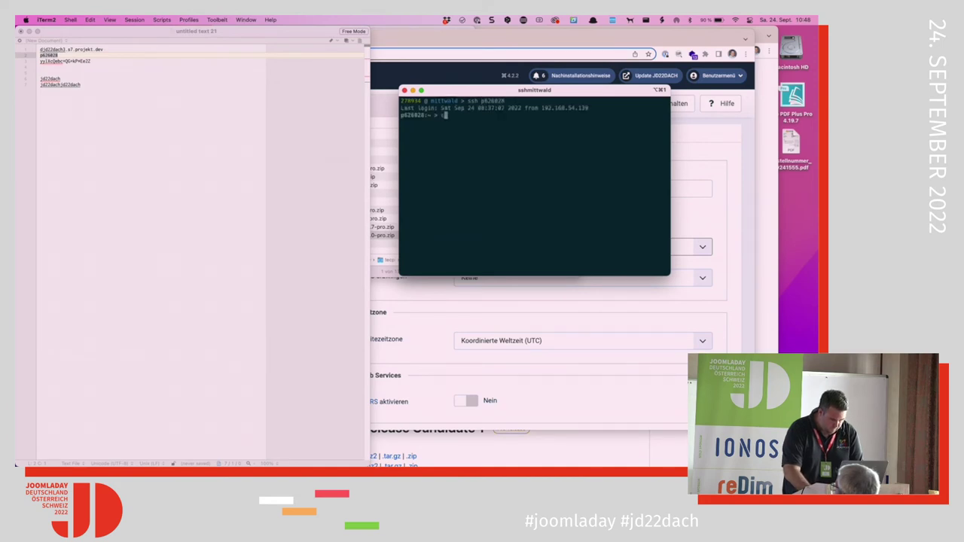
type("d html/joomla/")
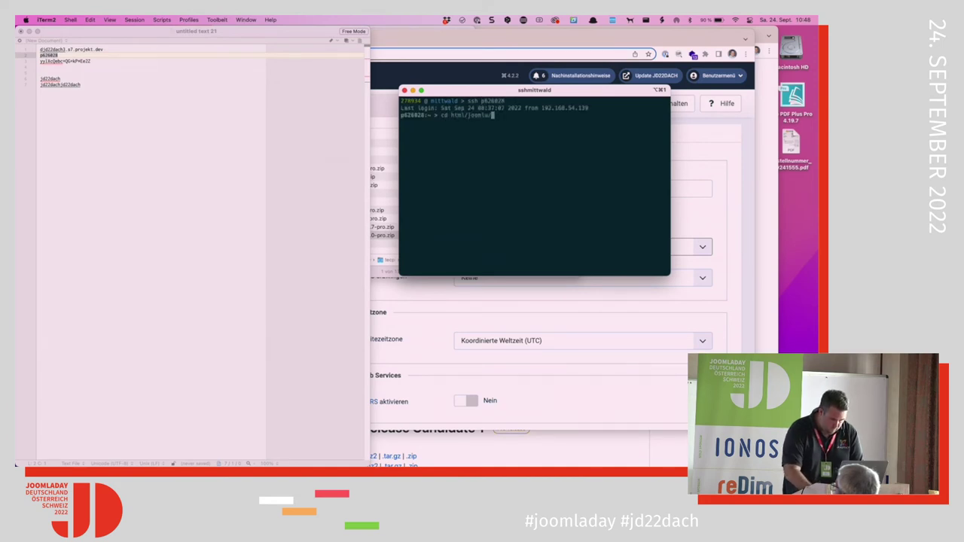
type(" && vim configuration.php")
key("Return")
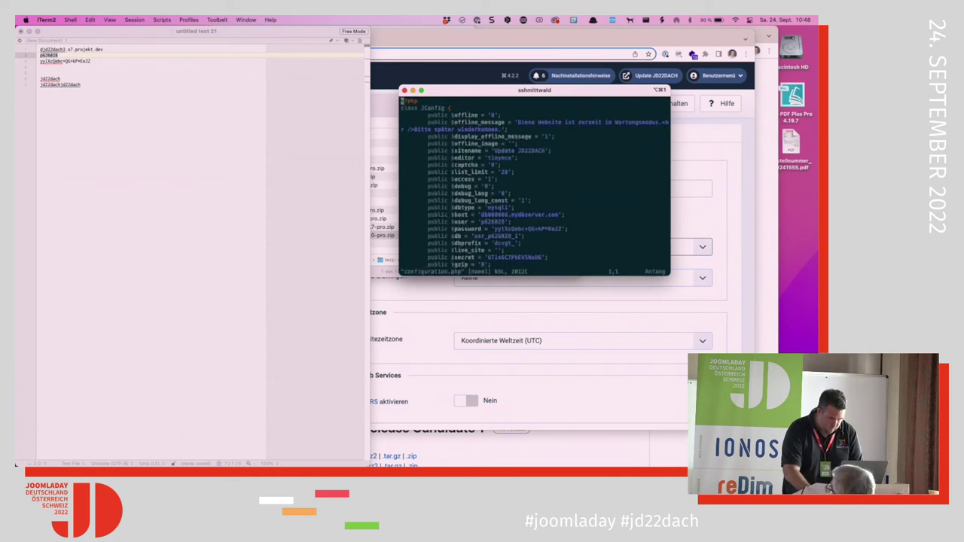
Change $debug from '0' to true and save the file with :w.
left_click_drag(591, 255, 567, 239)
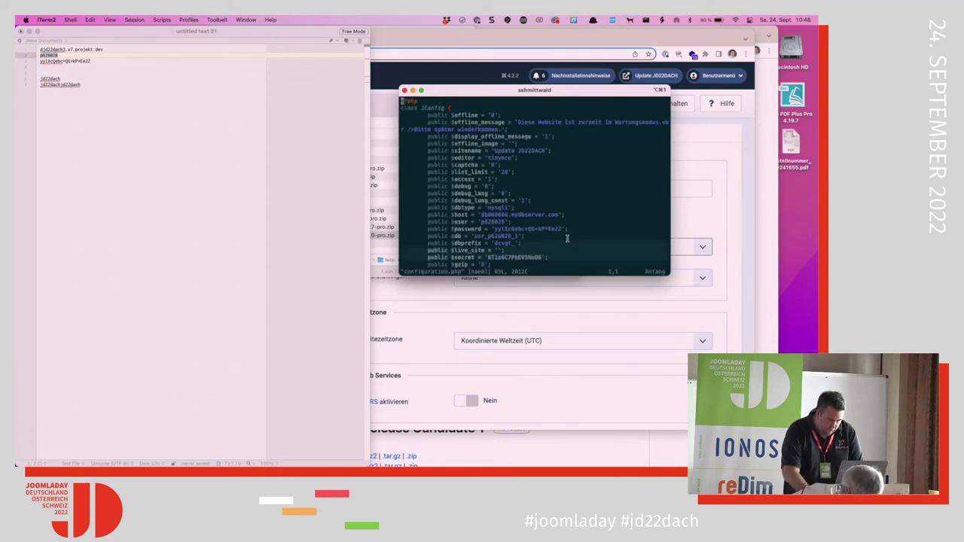
key("Down")
key("Down")
key("Down")
key("Down")
key("Down")
key("Down")
key("Down")
key("Down")
key("Down")
key("Down")
key("Down")
key("Down")
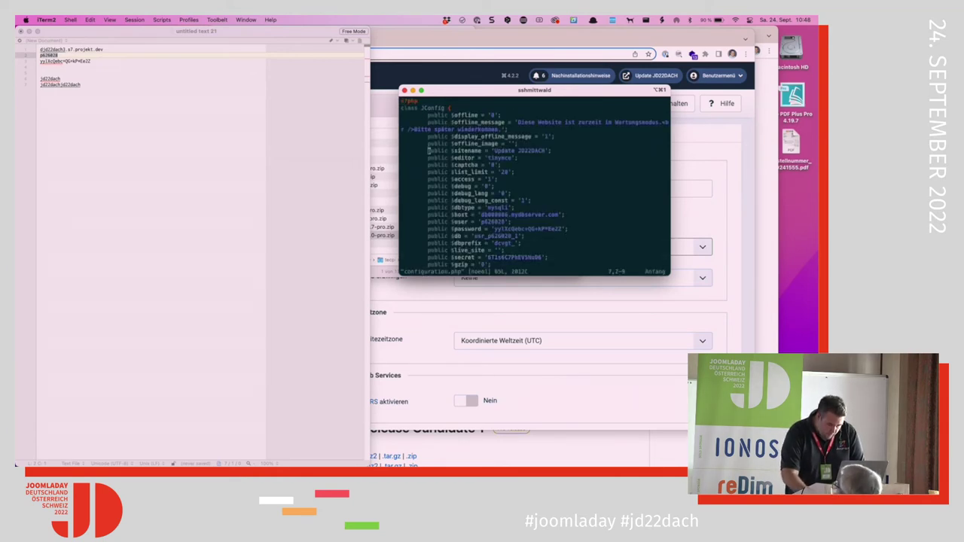
key("Up")
key("Right")
key("Right")
key("Right")
key("Right")
key("Right")
key("Right")
key("Right")
key("Right")
key("Right")
key("Right")
key("Right")
key("Right")
key("Right")
key("Right")
key("Right")
key("Right")
key("Right")
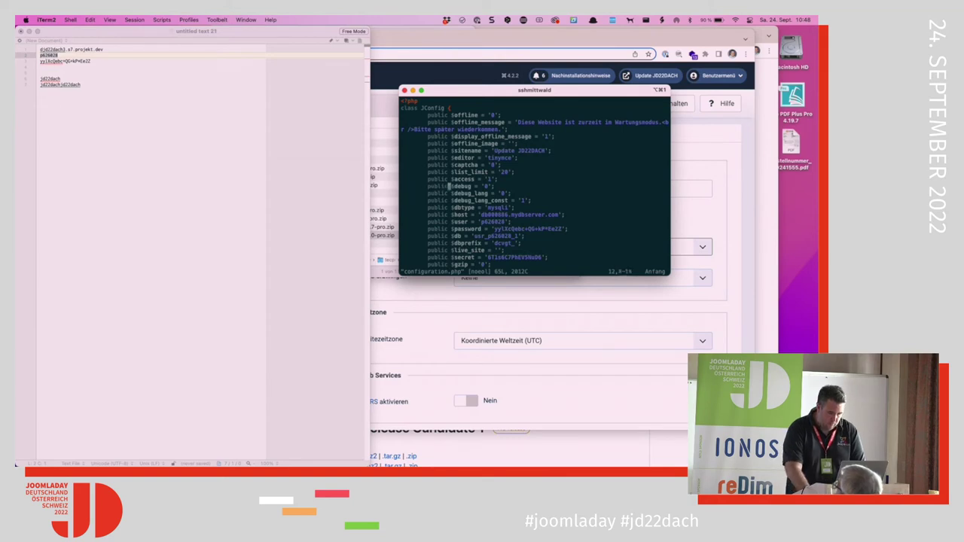
key("Right")
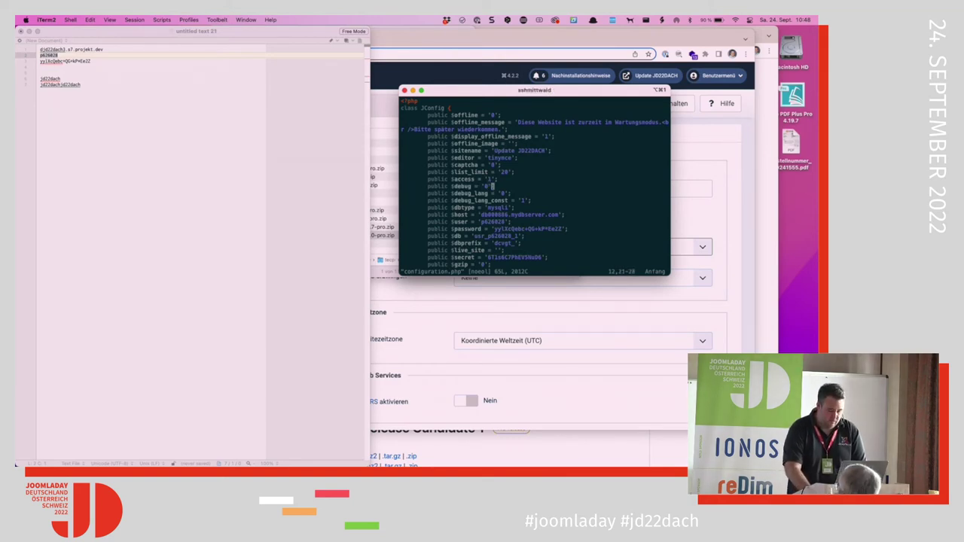
key("i")
key("BackSpace")
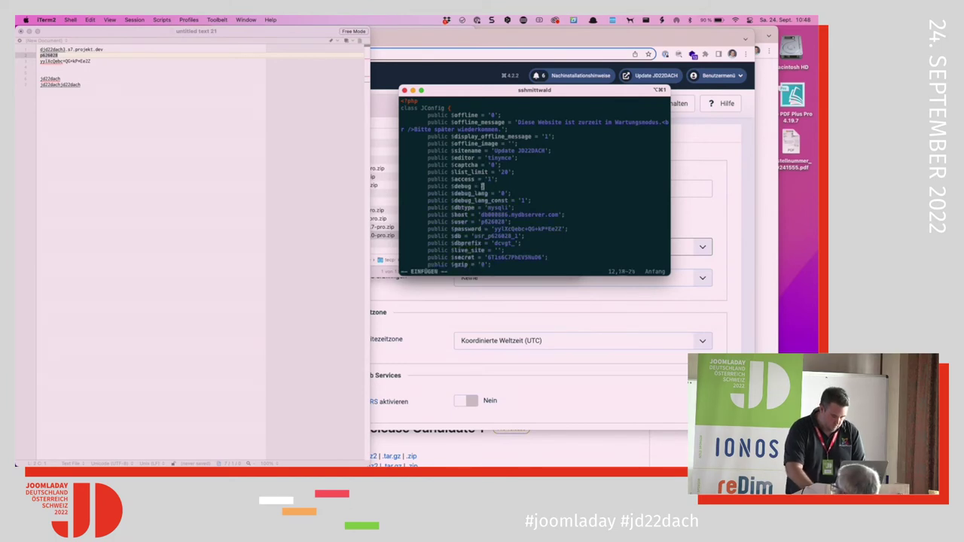
type("ue")
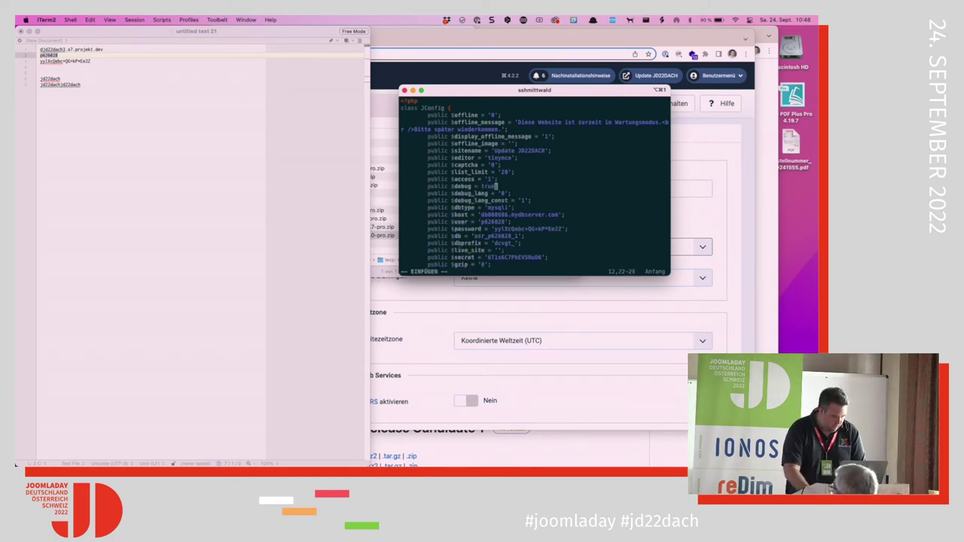
key("Escape")
type(":w")
key("Return")
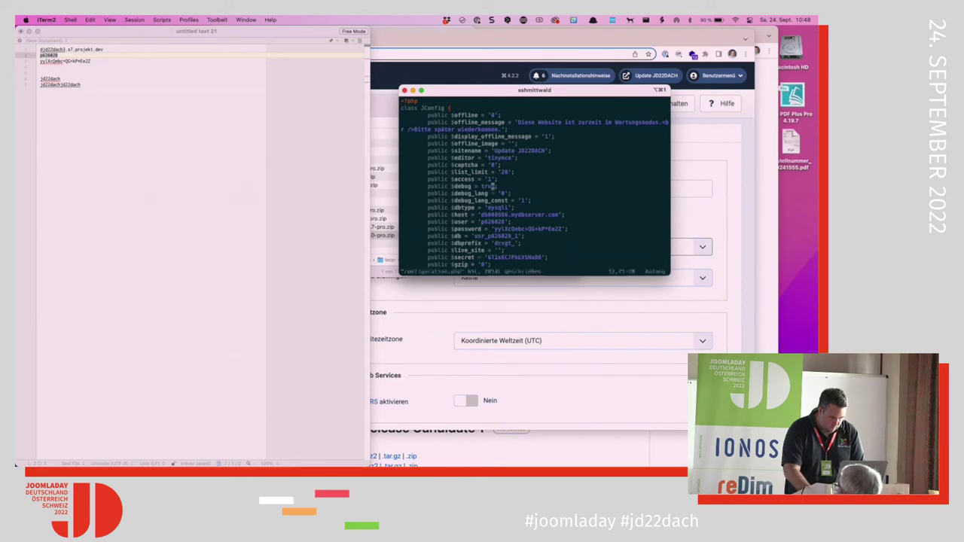
key("super+Tab")
Set System debuggen to Ja in the System settings, bringing up the debug toolbar.
left_click(753, 211)
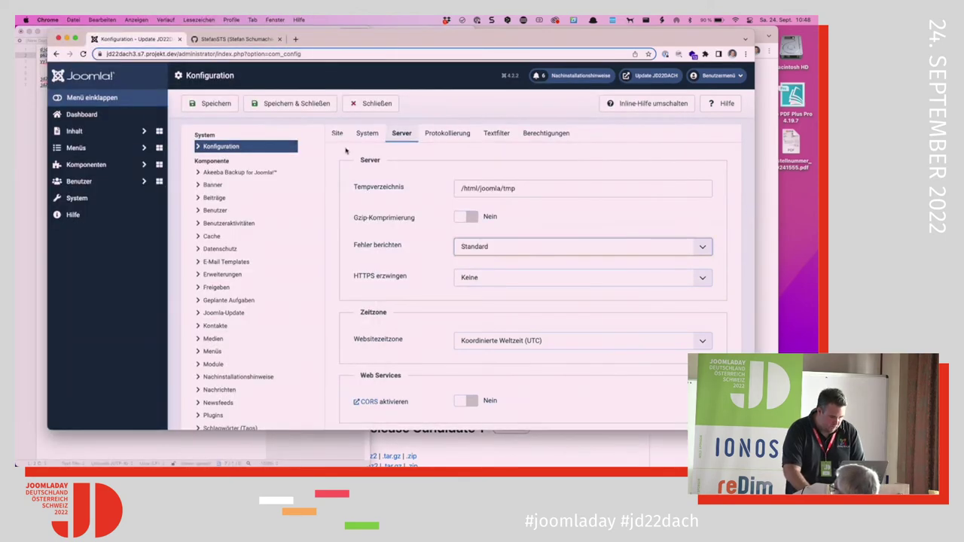
left_click(367, 133)
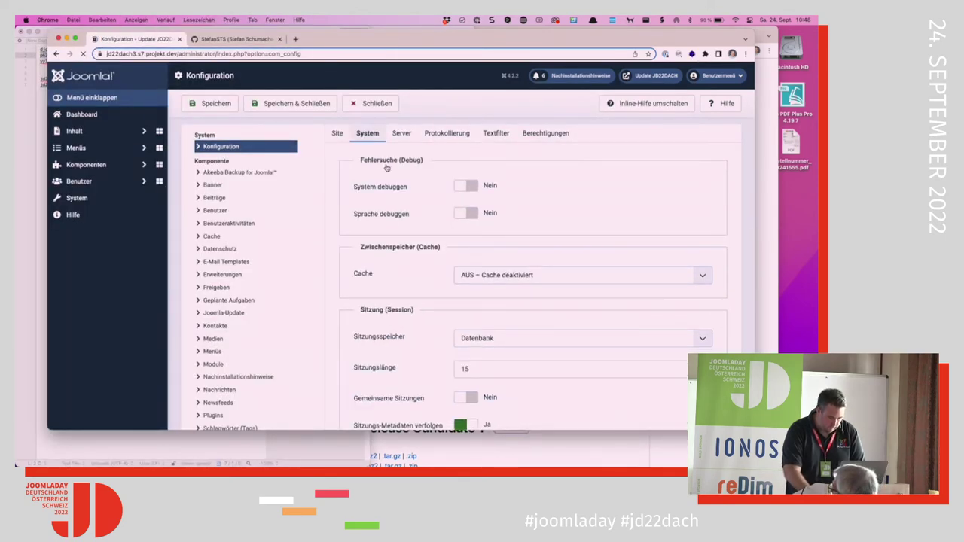
left_click(486, 186)
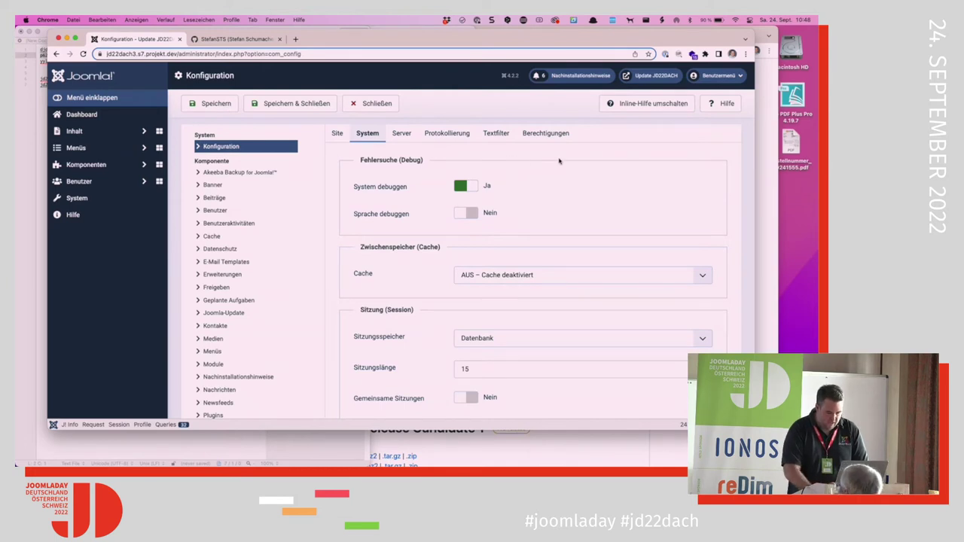
key("cmd+Tab")
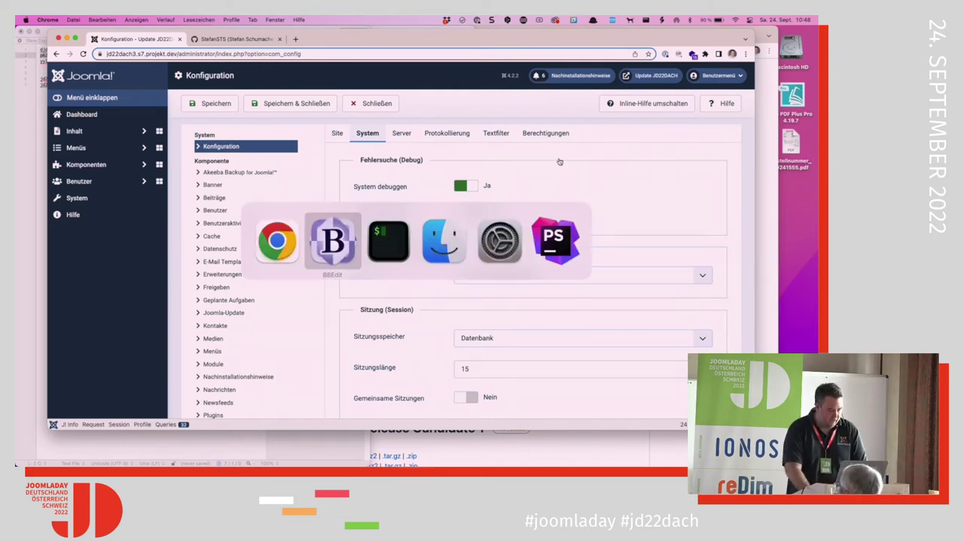
Replace $error_reporting 'default' with 'maximum' in vim, then save and quit with :wq.
key("super+Tab")
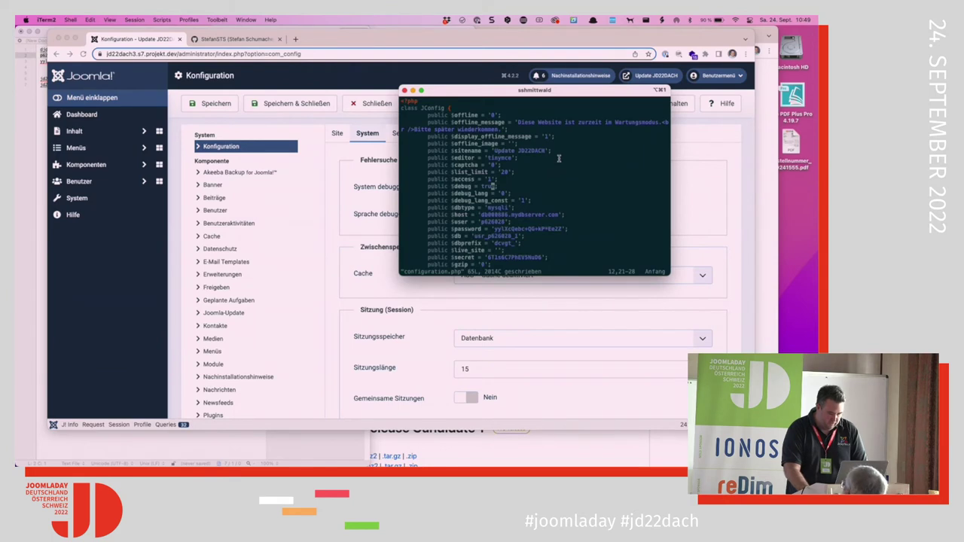
type(":error")
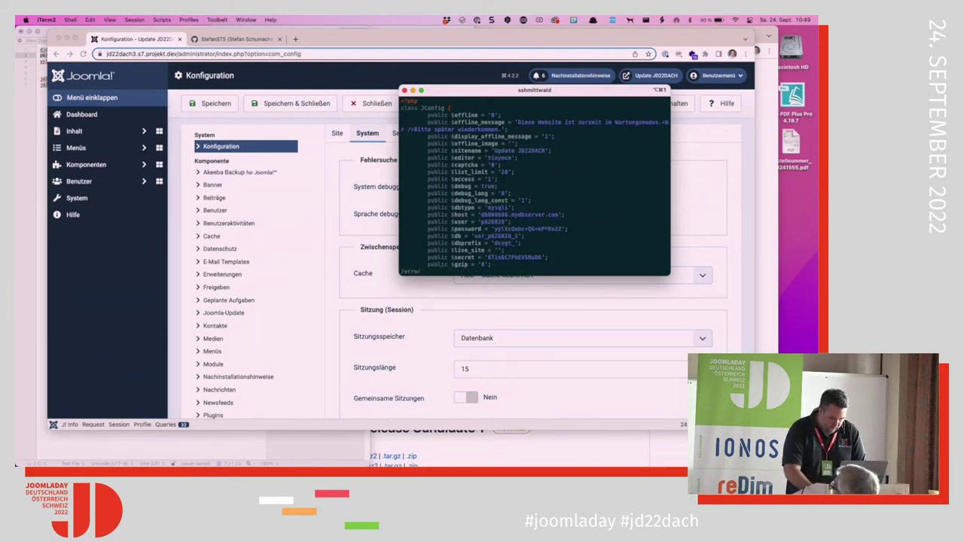
key("Return")
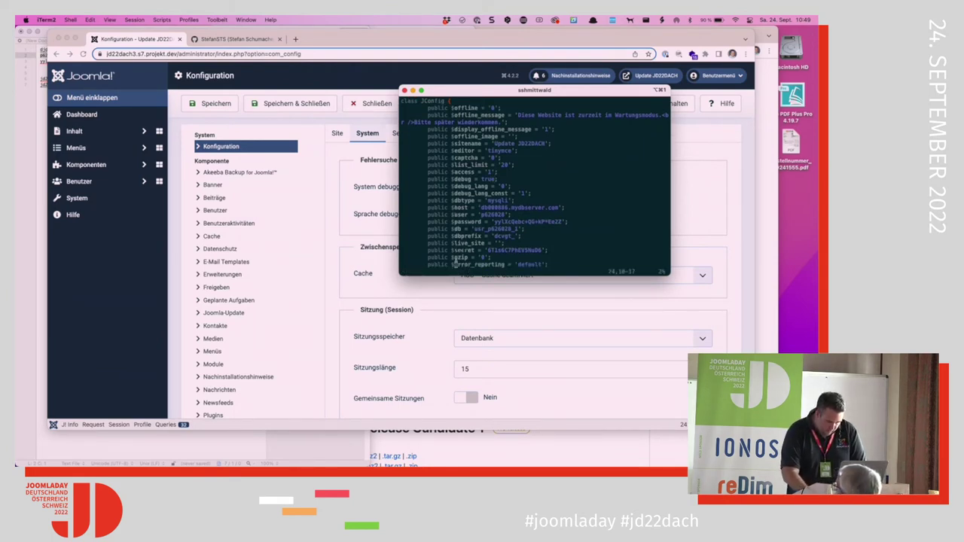
key("Right")
key("Right")
key("Right")
key("Right")
key("Right")
key("Right")
key("Right")
key("Right")
key("Right")
key("Right")
key("Right")
key("Right")
key("Right")
key("Right")
key("Right")
key("Right")
key("Right")
key("Right")
key("Right")
key("Right")
key("Right")
key("Right")
key("Right")
key("Right")
key("Right")
key("Right")
key("Right")
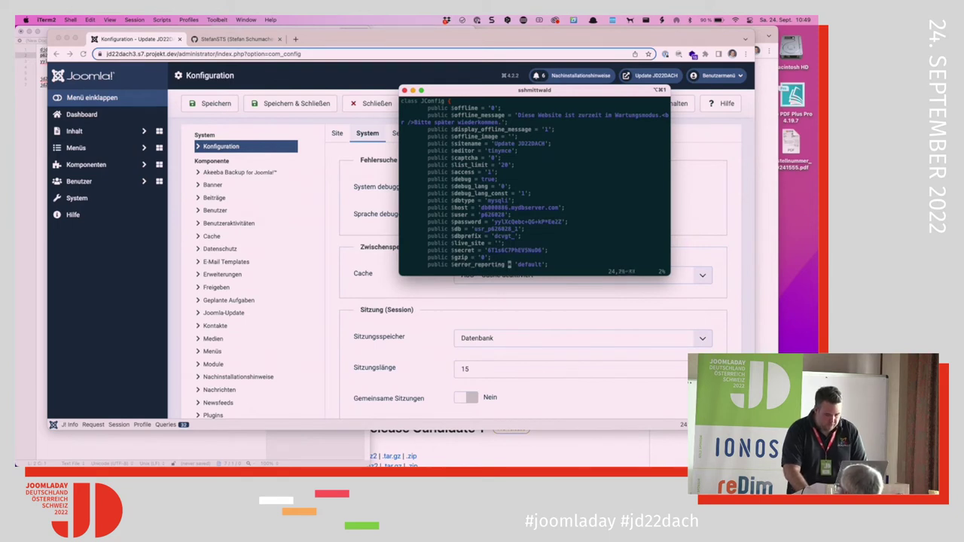
key("Left")
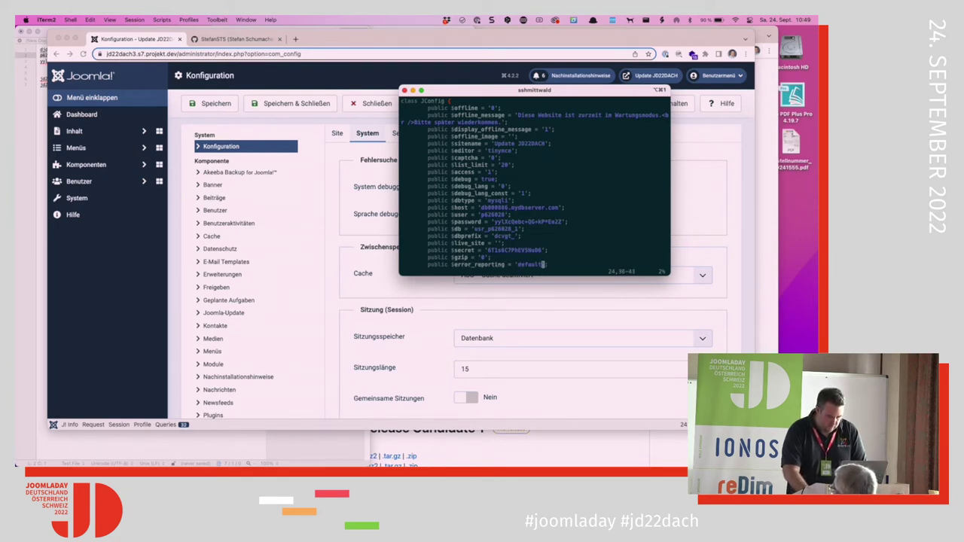
key("i")
key("BackSpace")
key("BackSpace")
key("BackSpace")
key("BackSpace")
key("BackSpace")
key("BackSpace")
key("BackSpace")
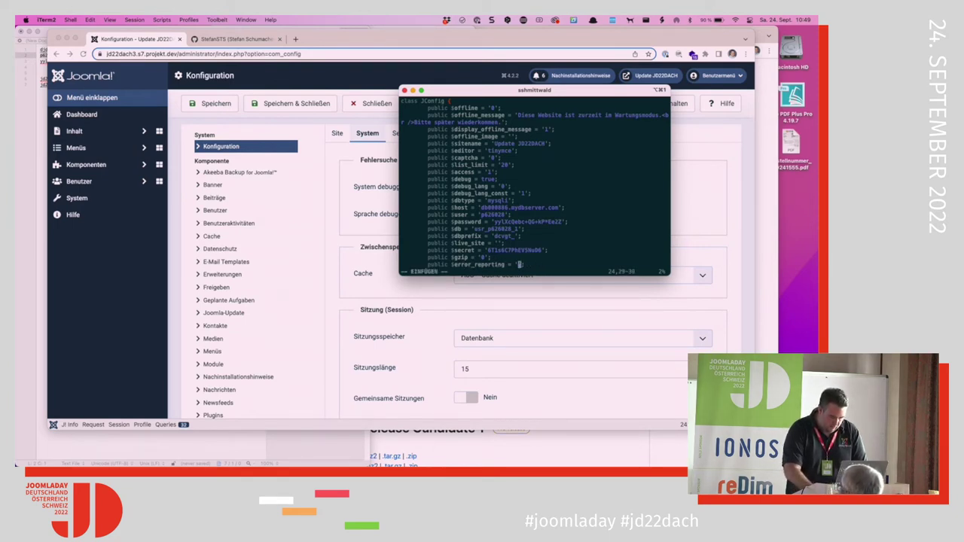
type("m")
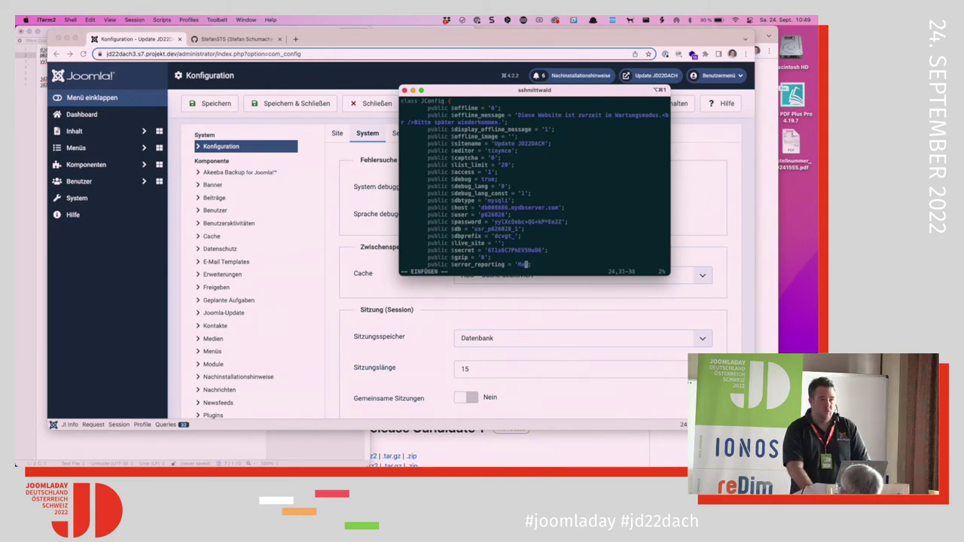
type("aximu")
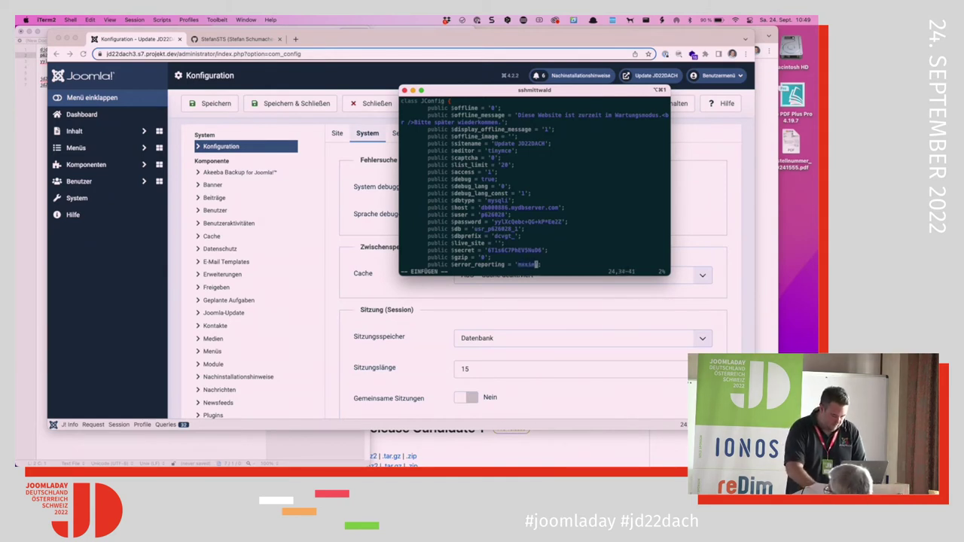
type("m")
key("Escape")
type(":wq!")
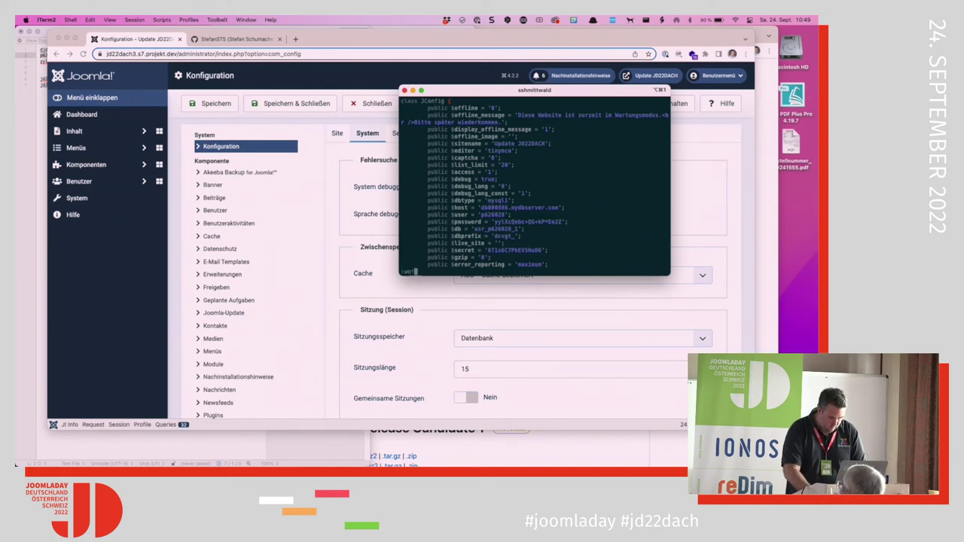
key("Return")
key("super+Tab")
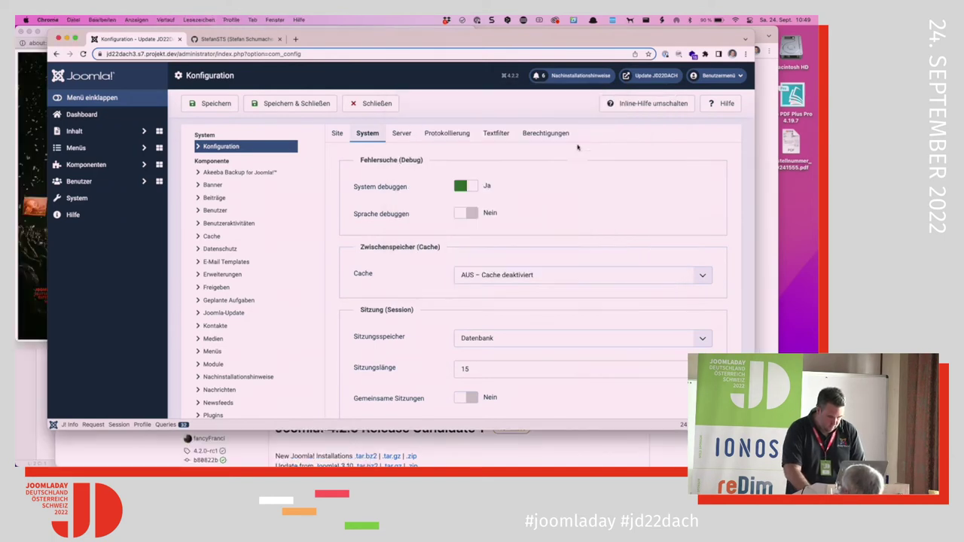
Reload the Server settings, verify 'Fehler berichten' shows Maximum, then open the System dashboard.
left_click(395, 140)
key("super+r")
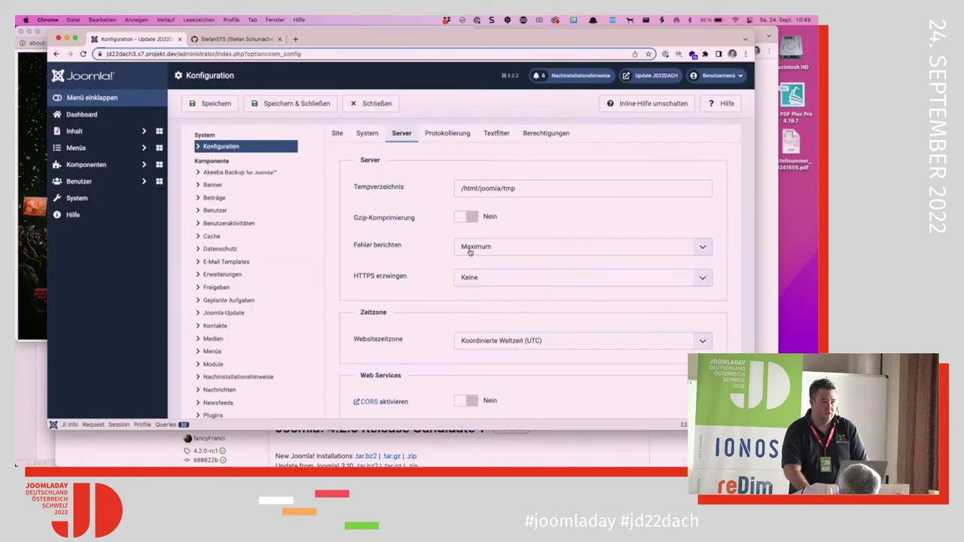
left_click(472, 250)
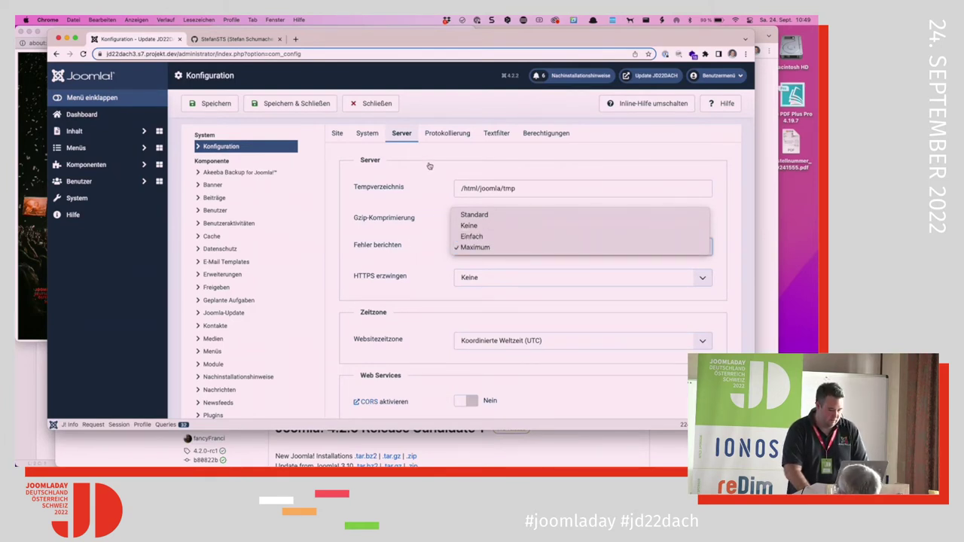
left_click(372, 151)
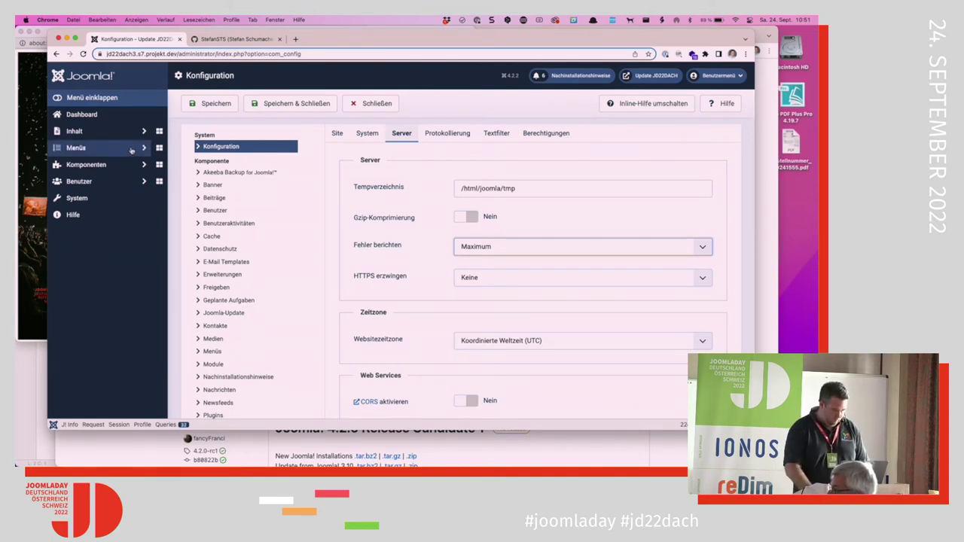
left_click(102, 202)
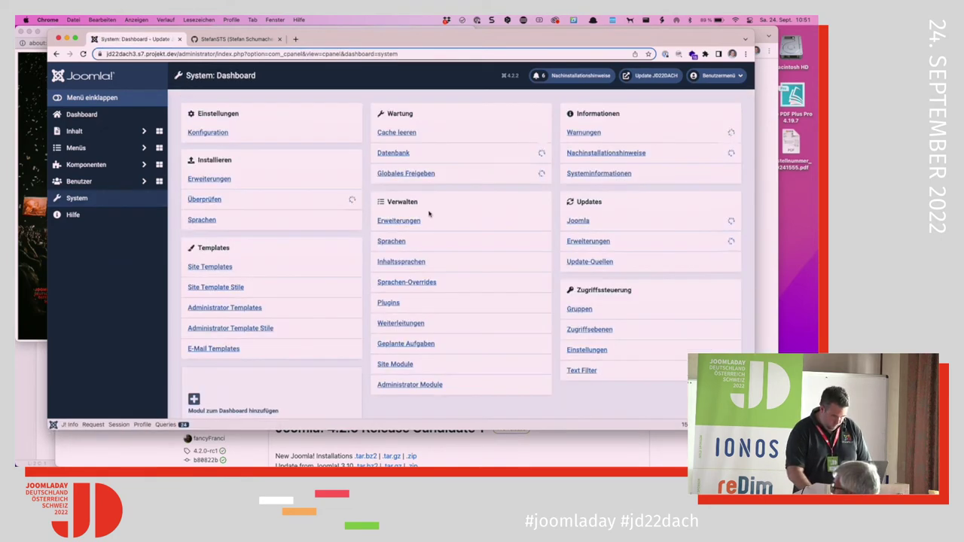
Open the Joomla core update page and highlight the paragraph naming the Joomla! Next update server.
left_click(577, 221)
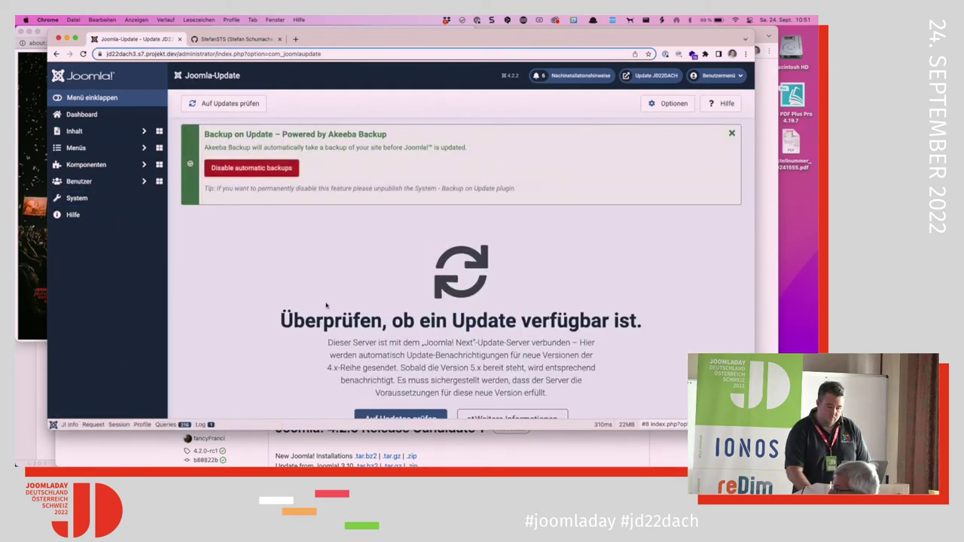
scroll(316, 309, "down", 2)
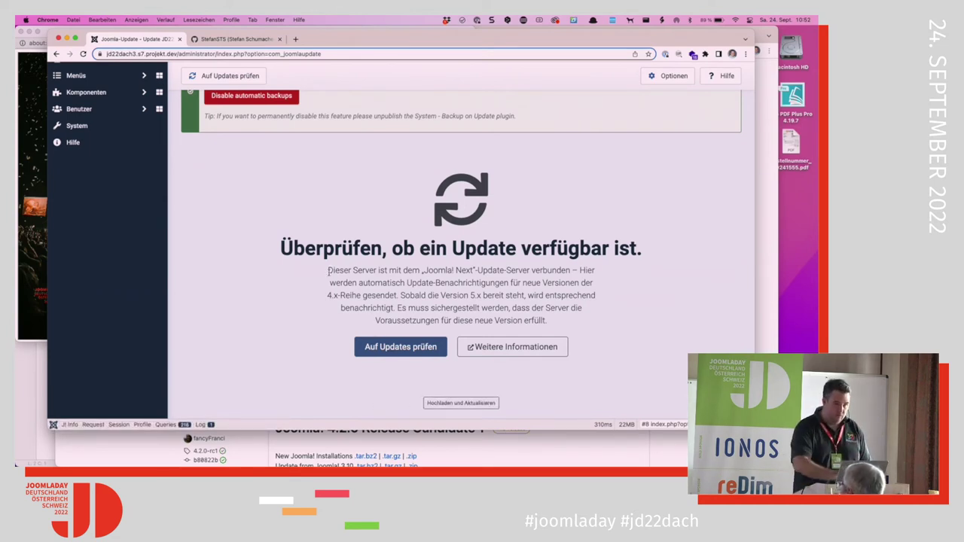
left_click_drag(328, 271, 477, 309)
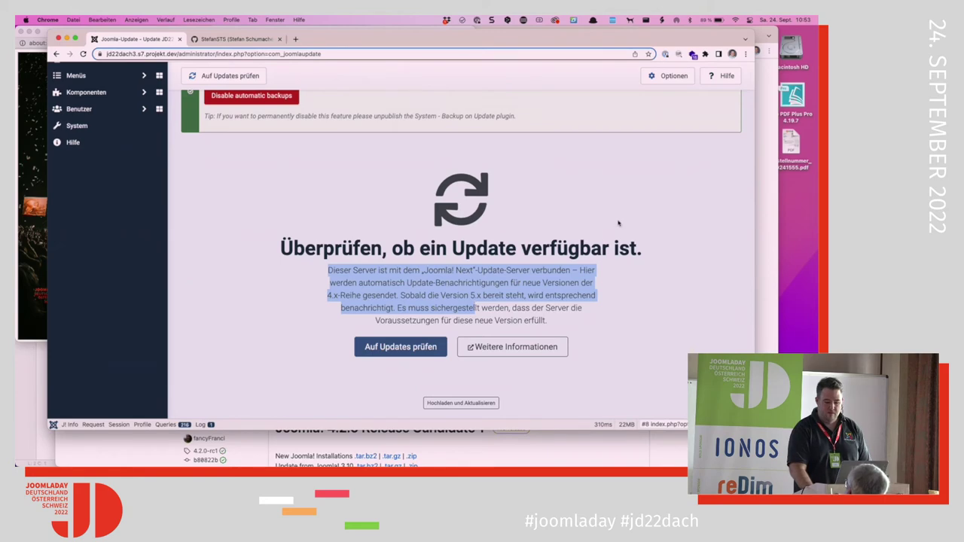
scroll(633, 203, "up", 2)
In the Joomla Update options, set Update-Server to Standard and save & close.
left_click(675, 110)
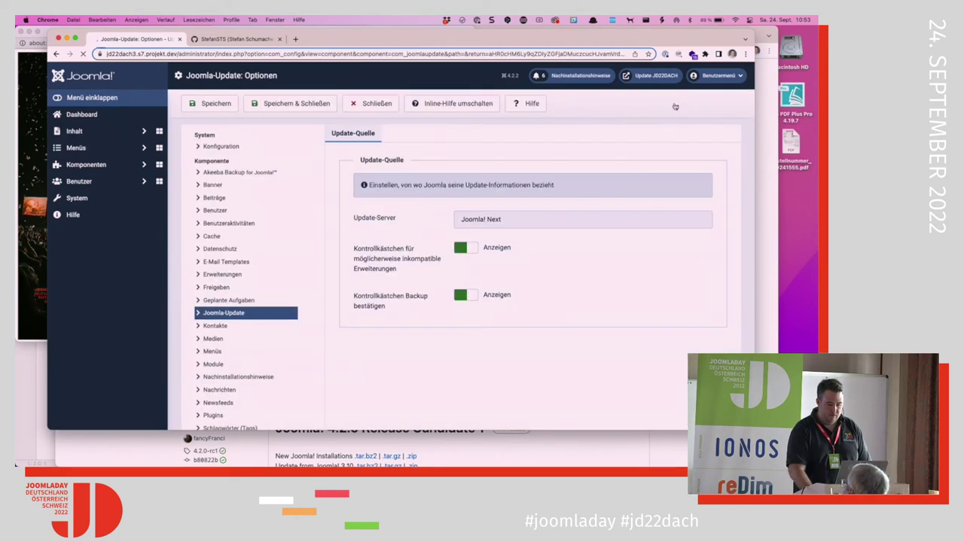
left_click(503, 218)
left_click(505, 209)
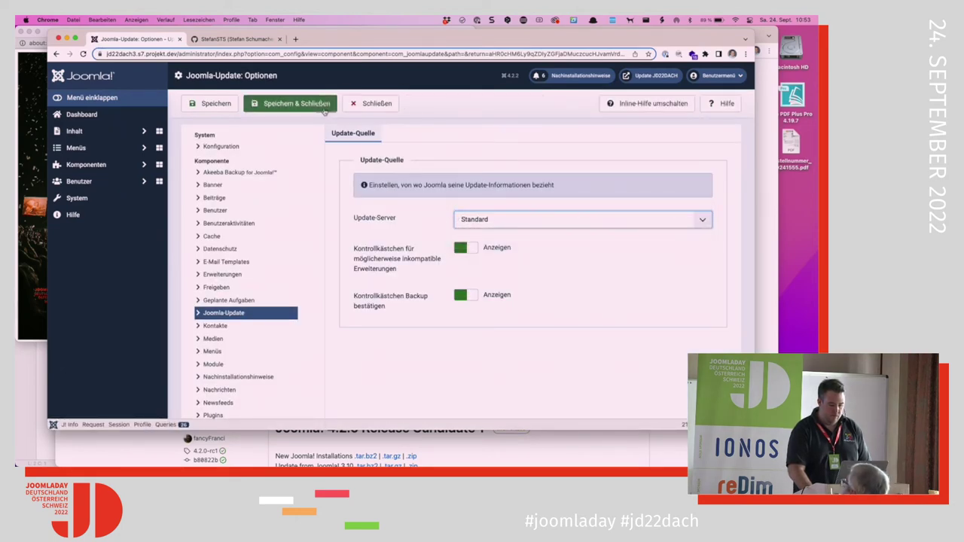
left_click(308, 107)
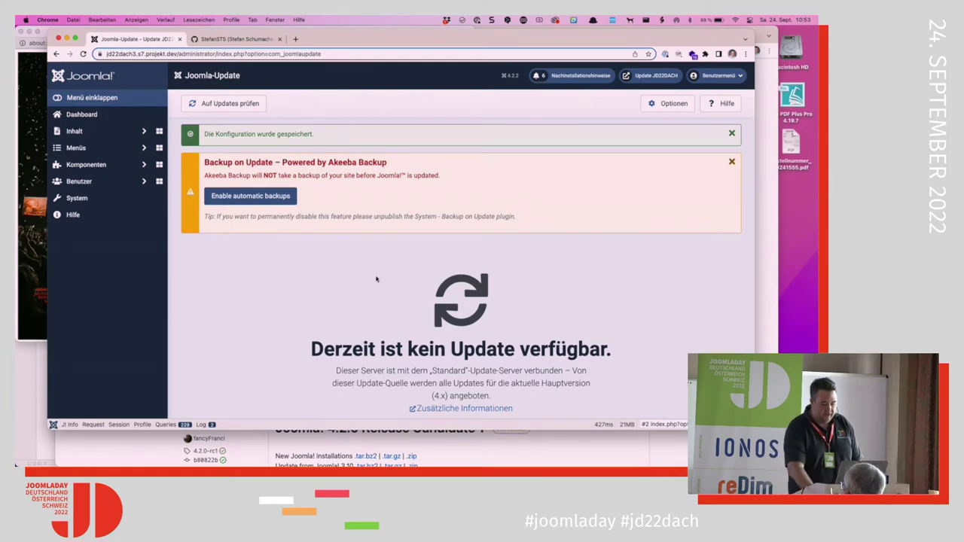
scroll(315, 340, "down", 2)
scroll(315, 340, "down", 5)
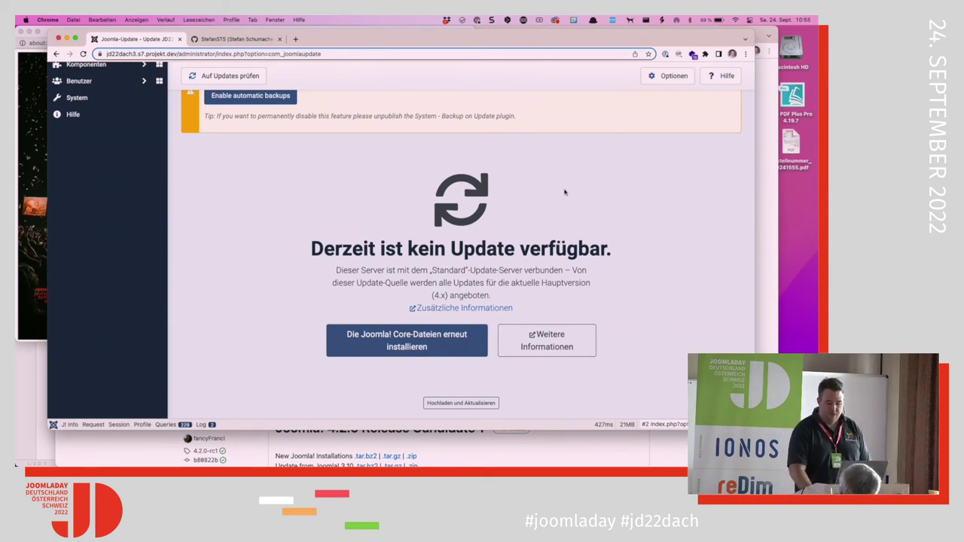
scroll(566, 191, "up", 3)
Reopen the Joomla Update options, keep Update-Server on Standard, and close them unchanged.
left_click(666, 106)
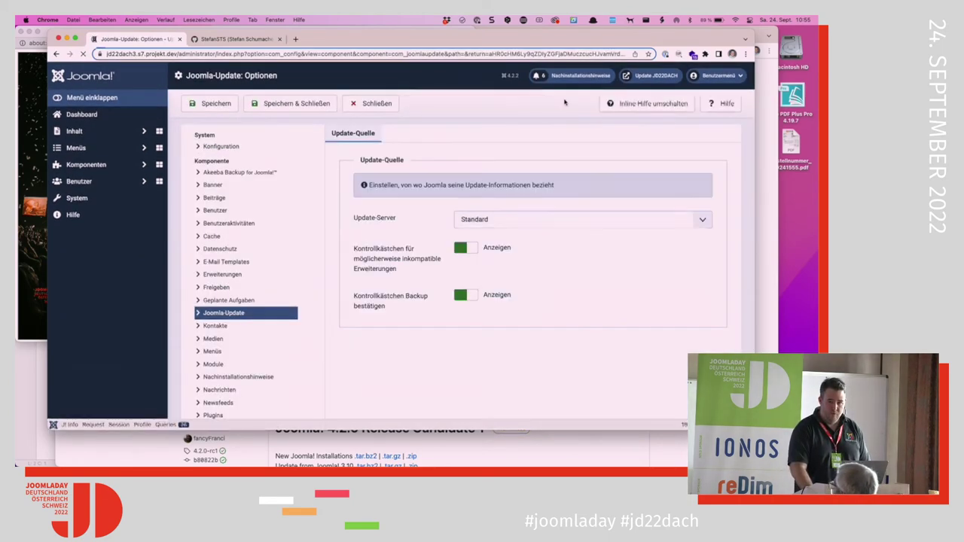
left_click(484, 218)
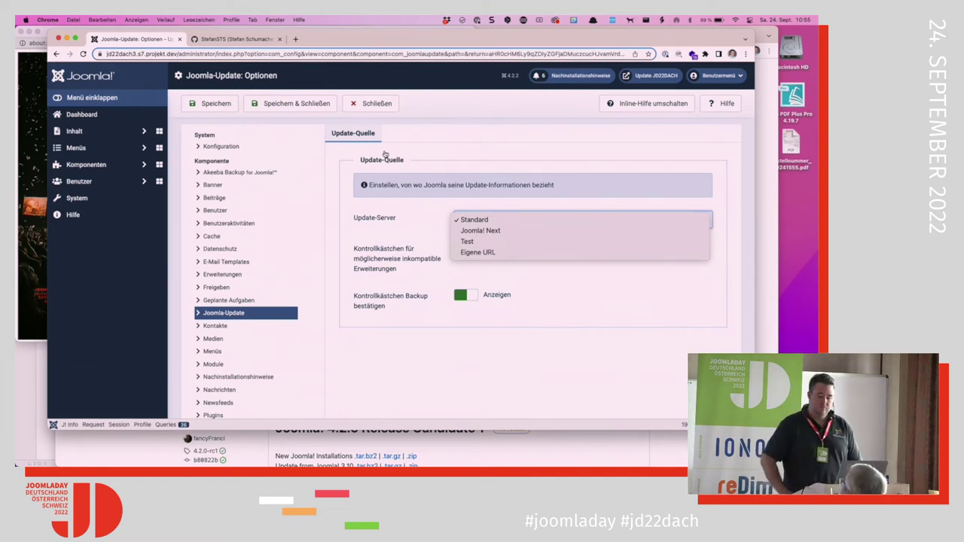
left_click(517, 360)
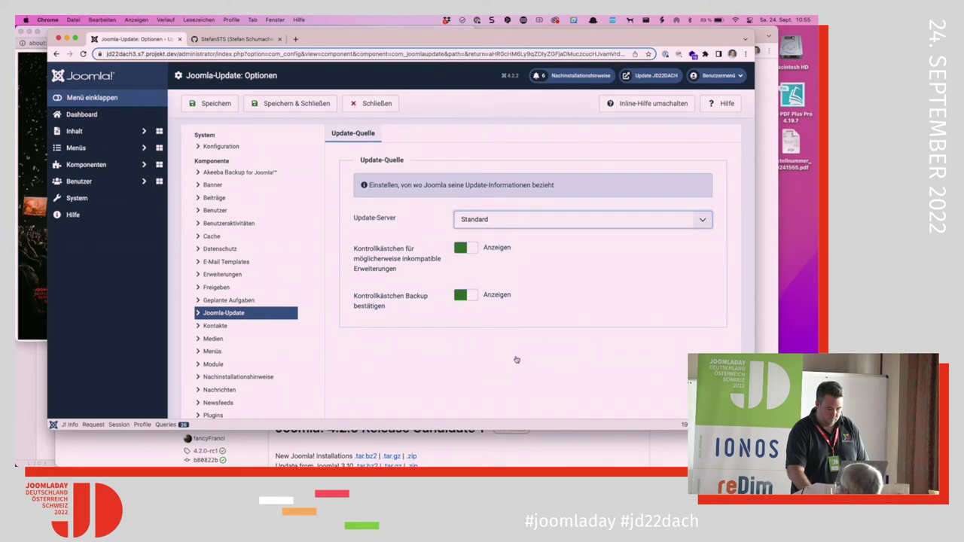
left_click(363, 111)
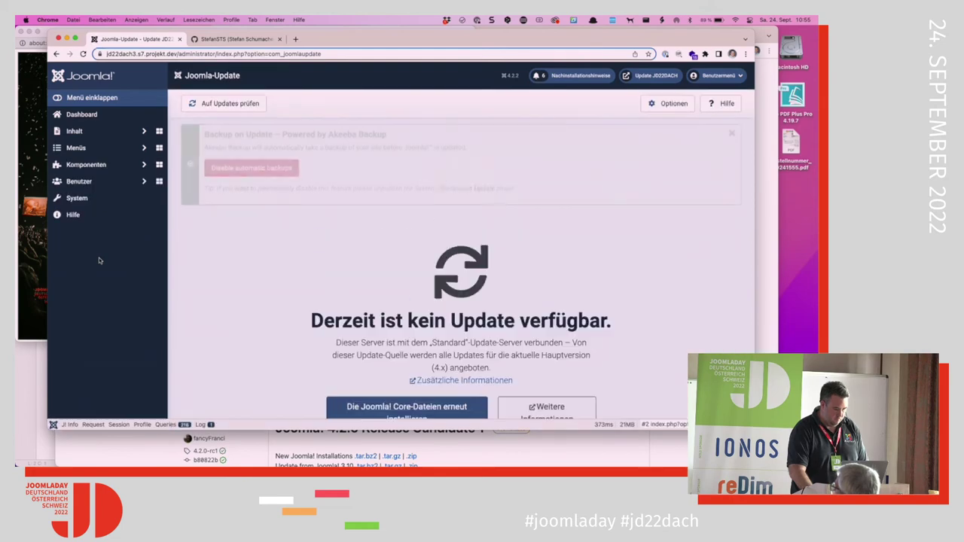
Review the 'no update available' notice, then go to the System dashboard.
scroll(252, 265, "down", 2)
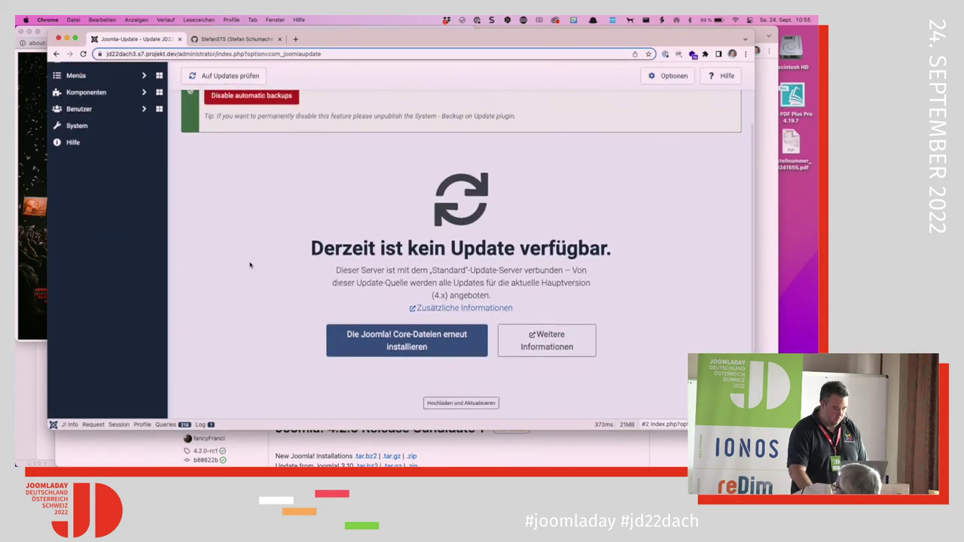
scroll(252, 265, "up", 2)
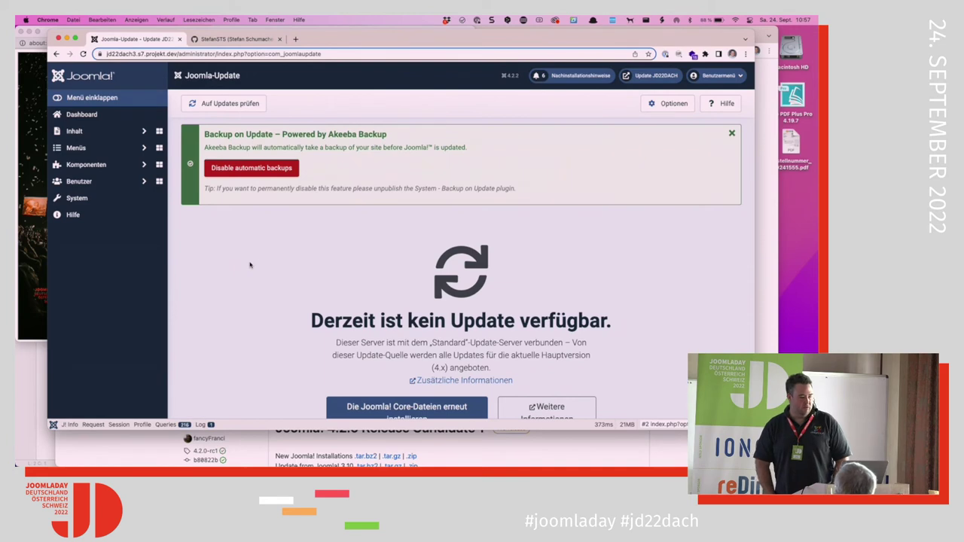
left_click(104, 197)
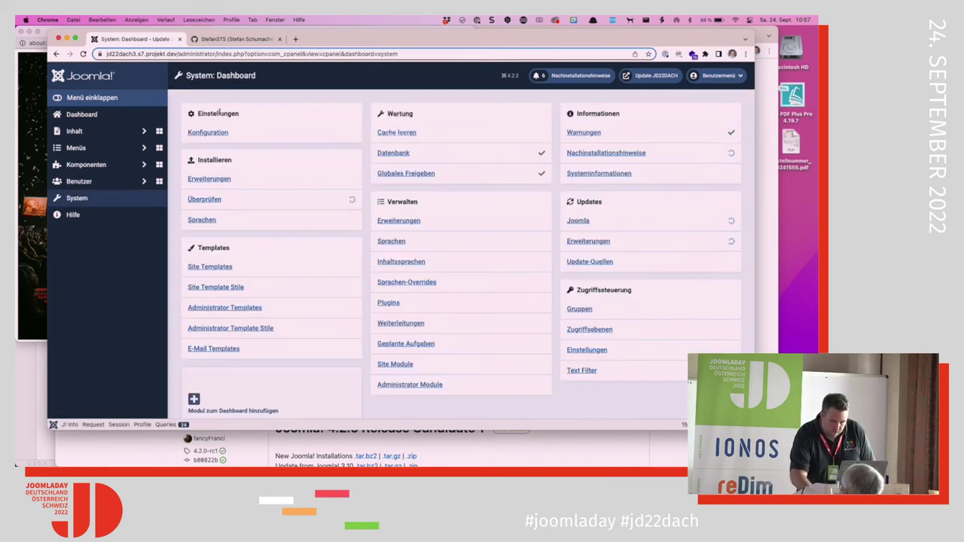
Switch Gzip-Komprimierung to Ja in the Global Configuration's Server settings.
left_click(205, 133)
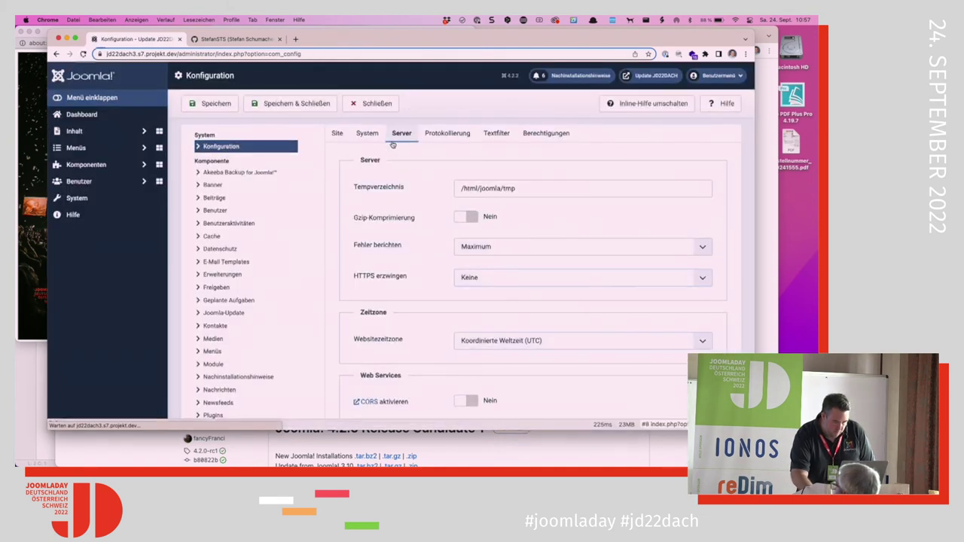
left_click(470, 219)
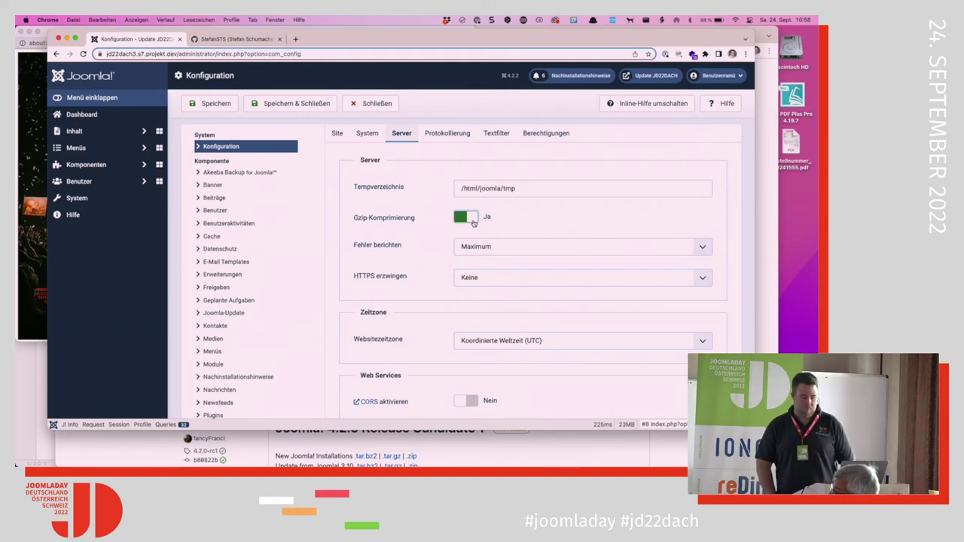
key("super+Tab")
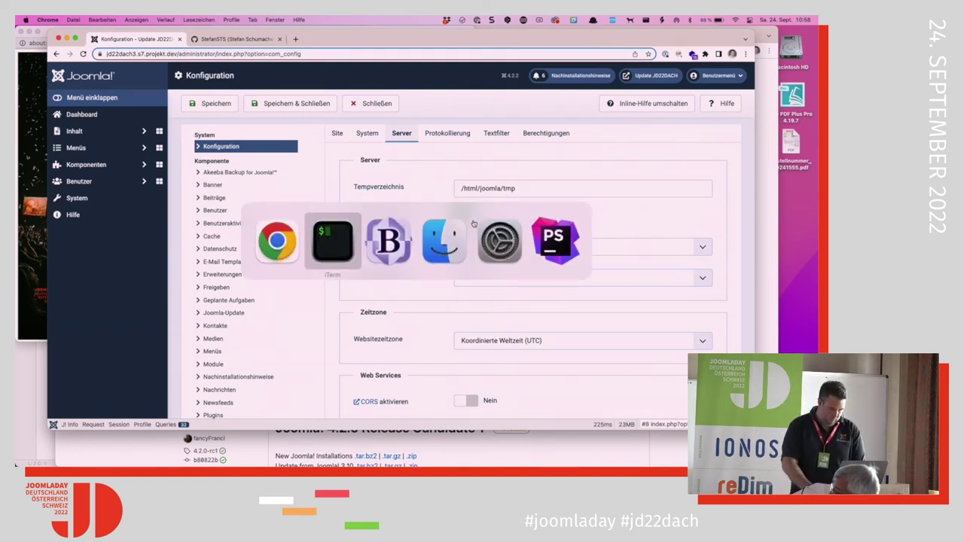
Open htaccess.txt in vi using Tab completion.
type("vi")
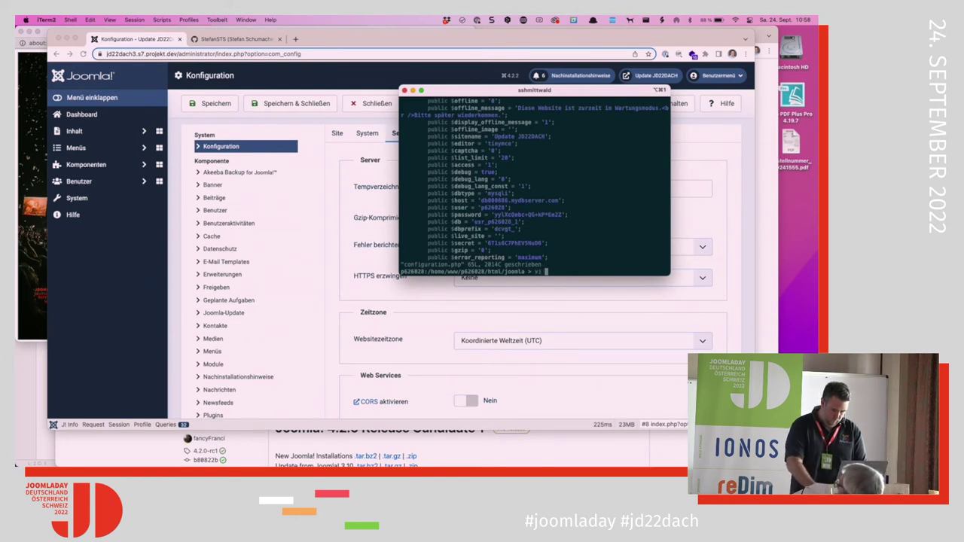
type(" .hta")
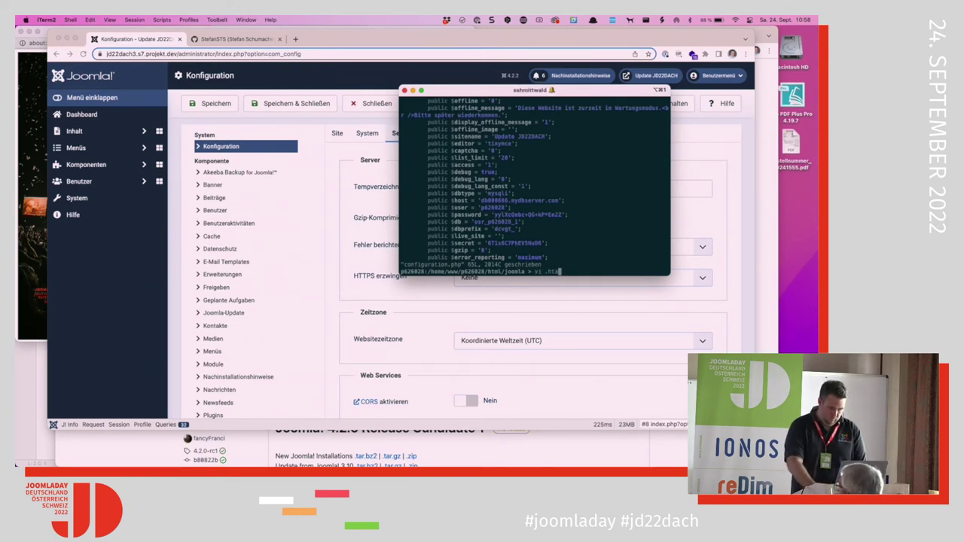
key("BackSpace")
key("BackSpace")
key("BackSpace")
key("BackSpace")
key("BackSpace")
key("BackSpace")
key("BackSpace")
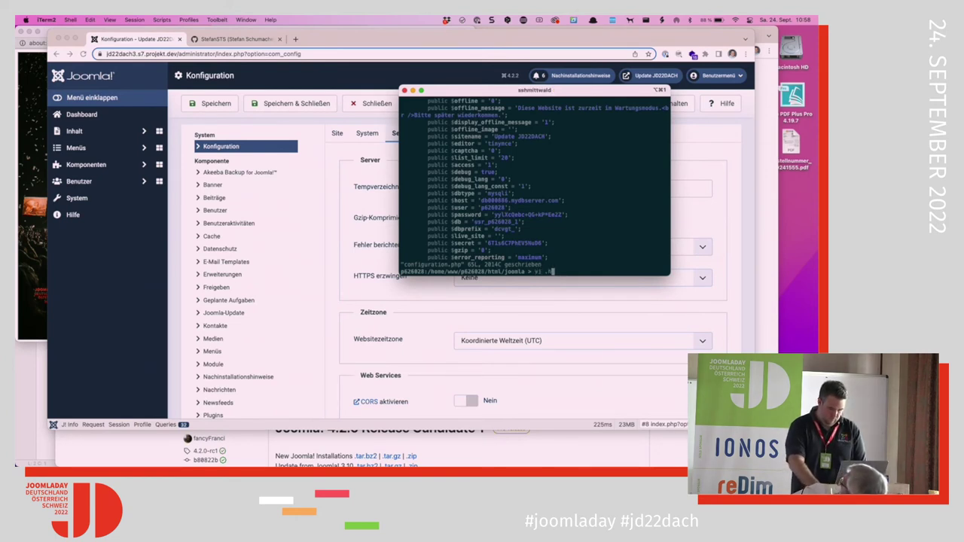
type("vi ht")
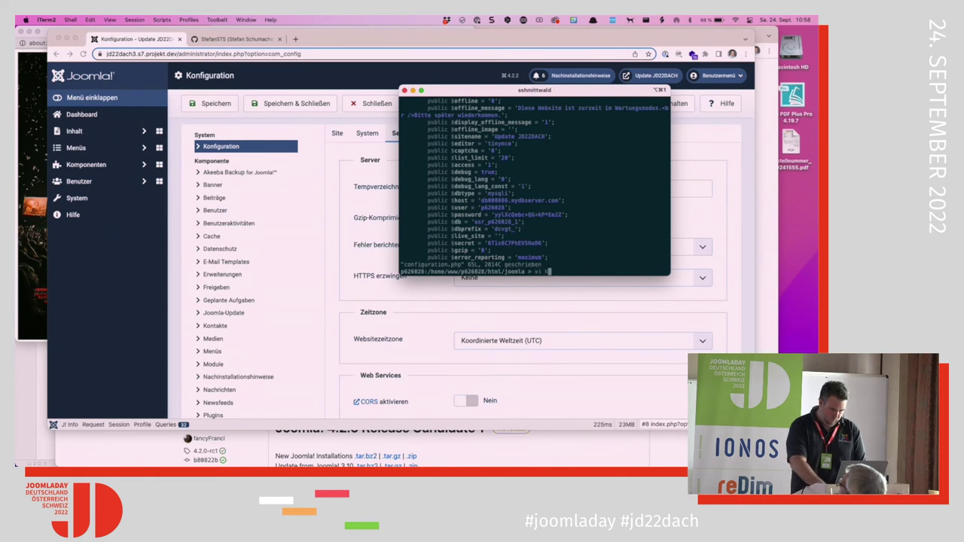
key("Tab")
key("Return")
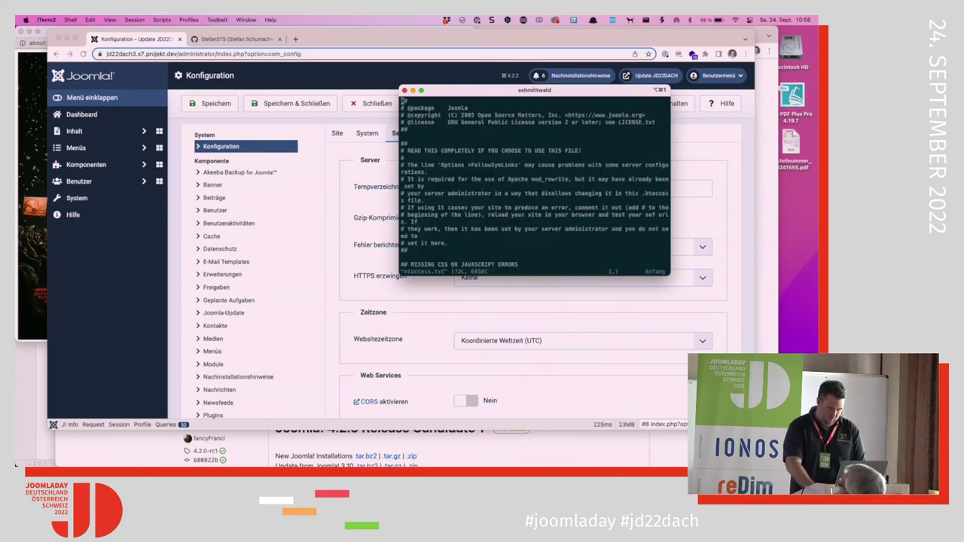
Page down through htaccess.txt and search '/deflate' to reach the mod_deflate section.
key("Down")
key("Down")
key("Down")
key("Down")
key("Down")
key("Down")
key("Down")
key("Down")
key("Down")
key("Down")
key("Down")
key("Down")
key("Down")
key("Down")
key("Down")
key("Down")
key("Down")
key("Down")
key("Down")
key("Down")
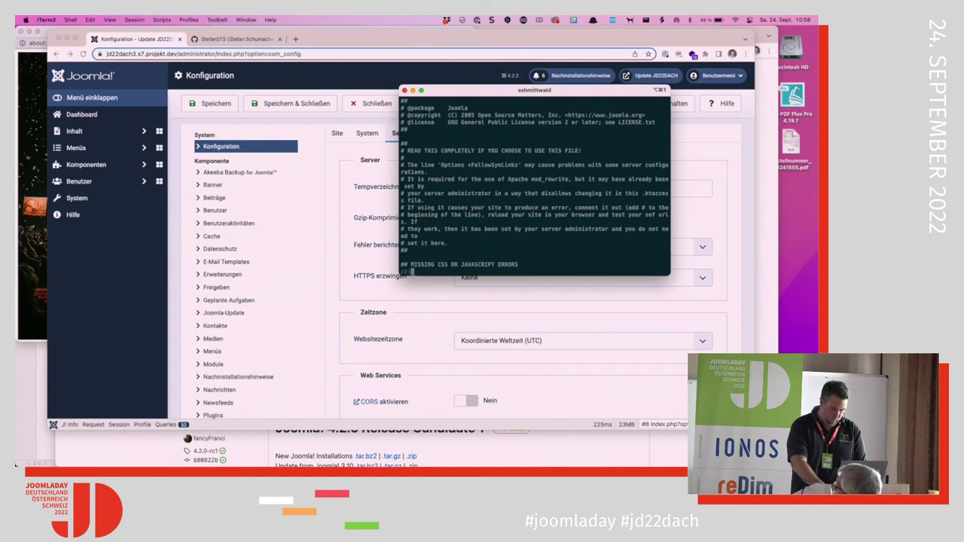
key("Down")
key("Down")
key("Down")
key("Down")
key("Down")
key("Down")
key("Down")
key("Down")
key("Down")
key("Down")
key("Down")
key("Down")
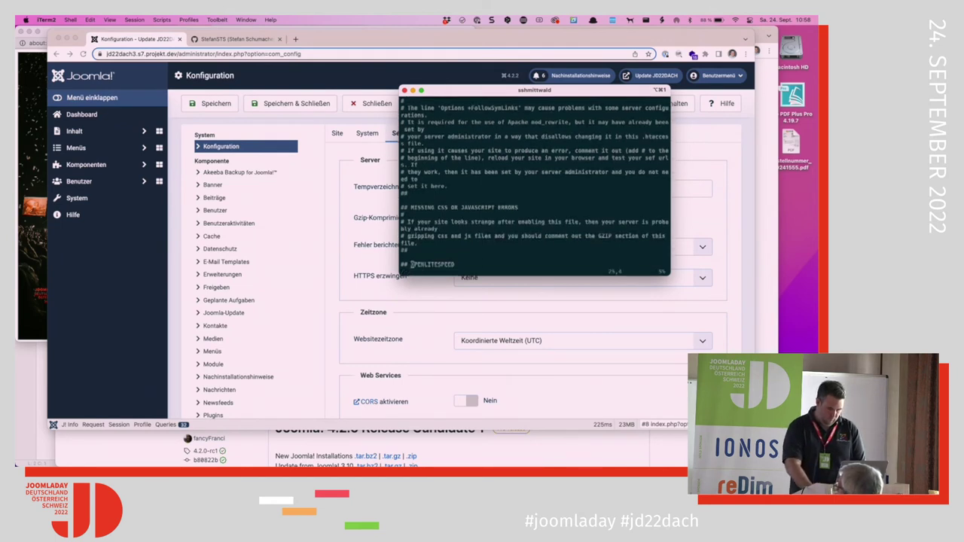
key("Down")
key("Down")
key("Down")
key("Down")
key("Down")
key("Down")
key("Down")
key("Down")
key("Down")
key("Down")
key("Down")
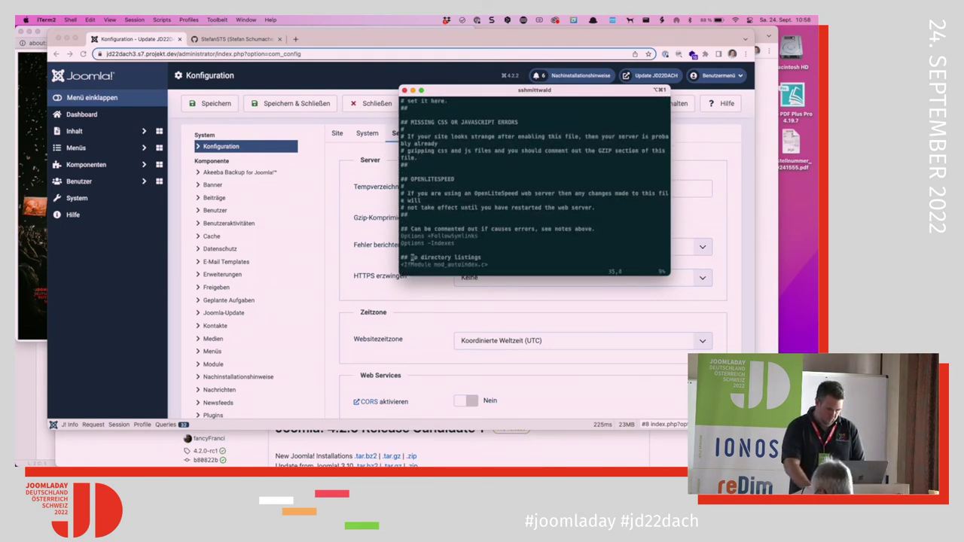
key("Down")
key("Down")
key("Down")
key("Down")
key("Down")
key("Down")
key("Down")
key("Down")
key("Down")
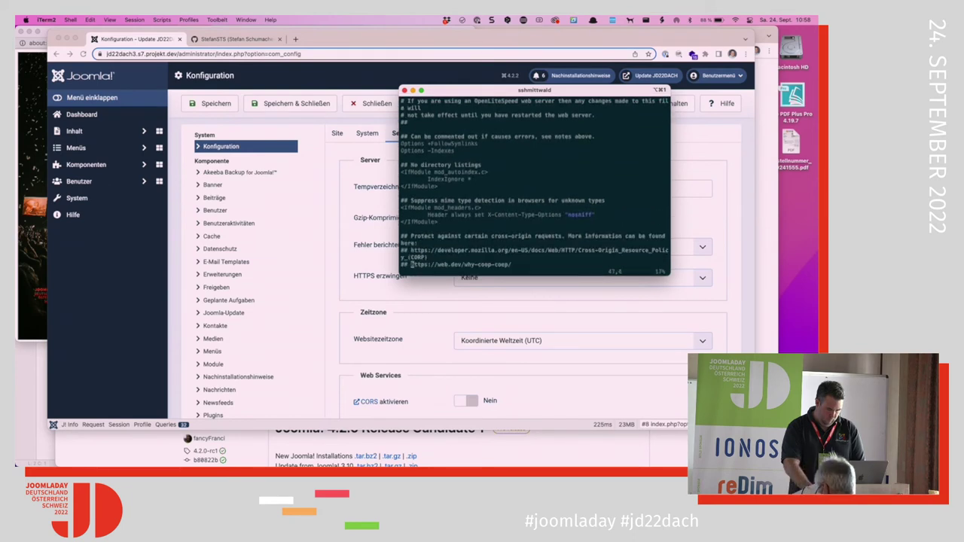
key("Down")
key("Down")
key("Down")
key("Down")
key("Down")
key("Down")
key("Down")
key("Down")
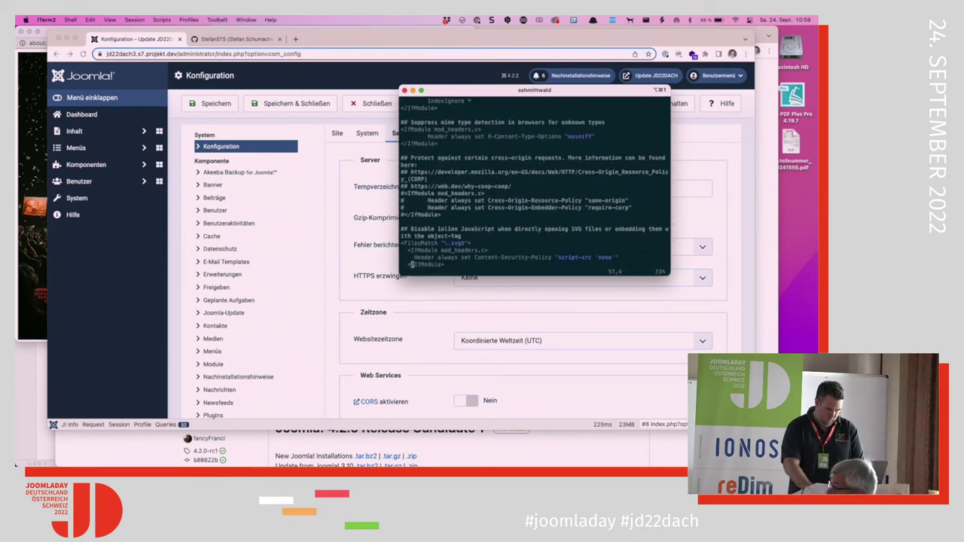
key("Down")
key("Down")
key("Down")
key("Down")
key("Down")
key("Down")
key("Down")
key("Down")
key("Down")
key("Down")
key("Down")
key("Down")
key("Down")
key("Down")
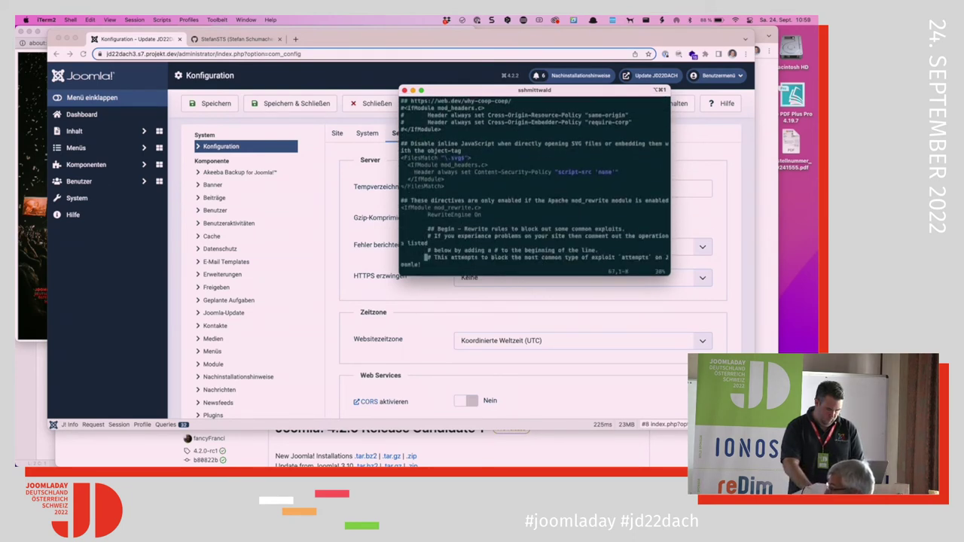
key("Down")
key("Down")
key("Down")
key("Down")
key("Down")
key("Down")
key("Down")
key("Down")
key("Down")
key("Down")
key("Down")
key("Down")
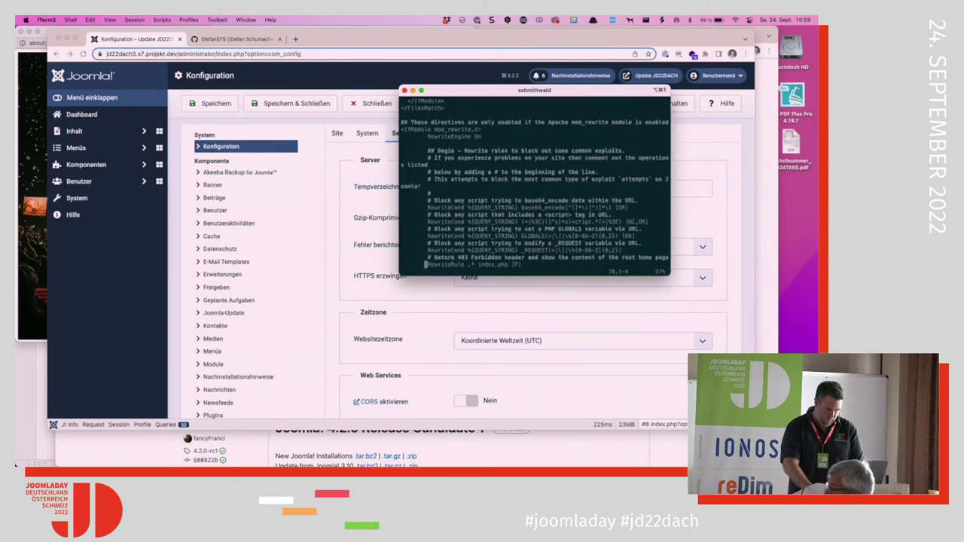
key("Down")
key("Down")
key("Down")
key("Down")
key("Down")
key("Down")
key("Down")
key("Down")
key("Down")
key("Down")
key("Down")
key("Down")
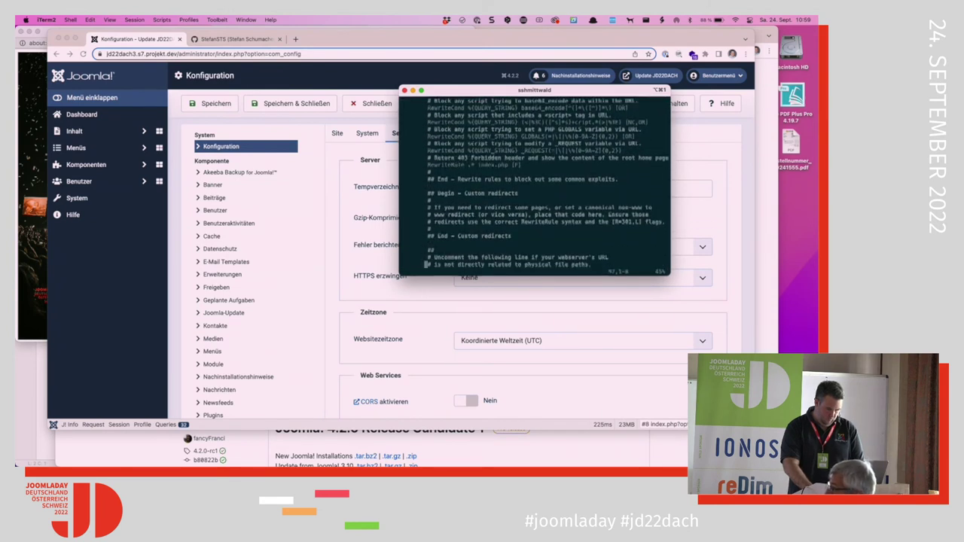
key("Down")
key("Down")
key("Down")
key("Down")
key("Down")
key("Down")
key("Down")
key("Down")
key("Down")
key("Down")
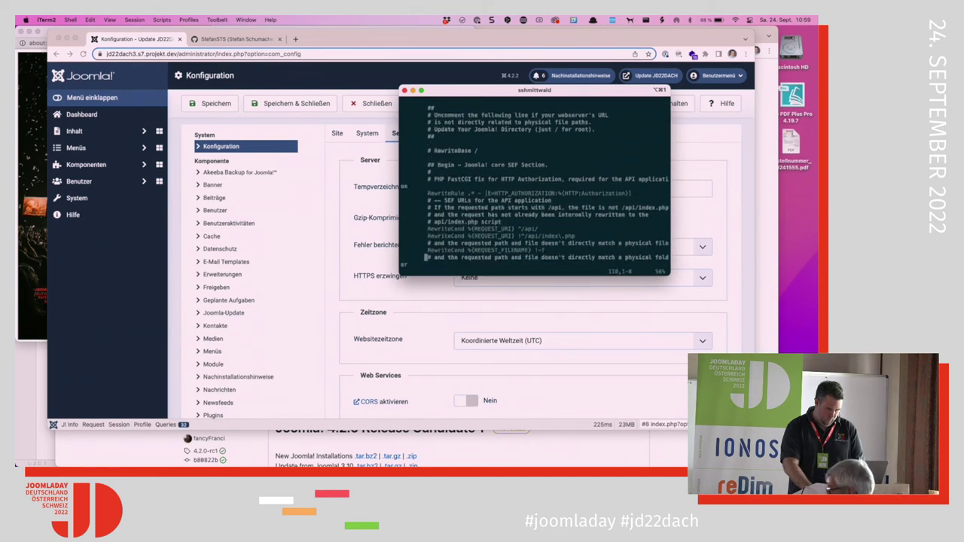
key("Down")
key("Down")
key("Down")
key("Down")
key("Down")
key("Down")
key("Down")
key("Down")
key("Down")
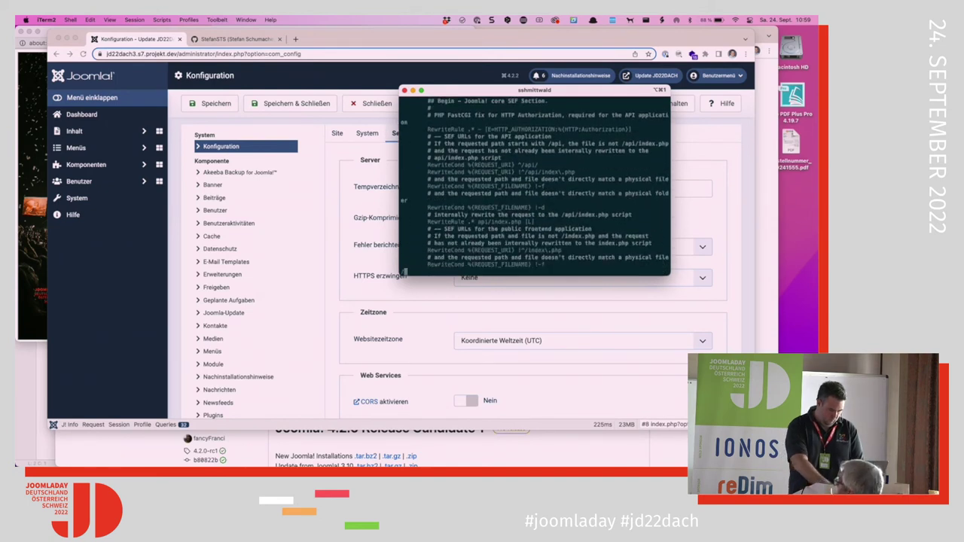
type("/deflate")
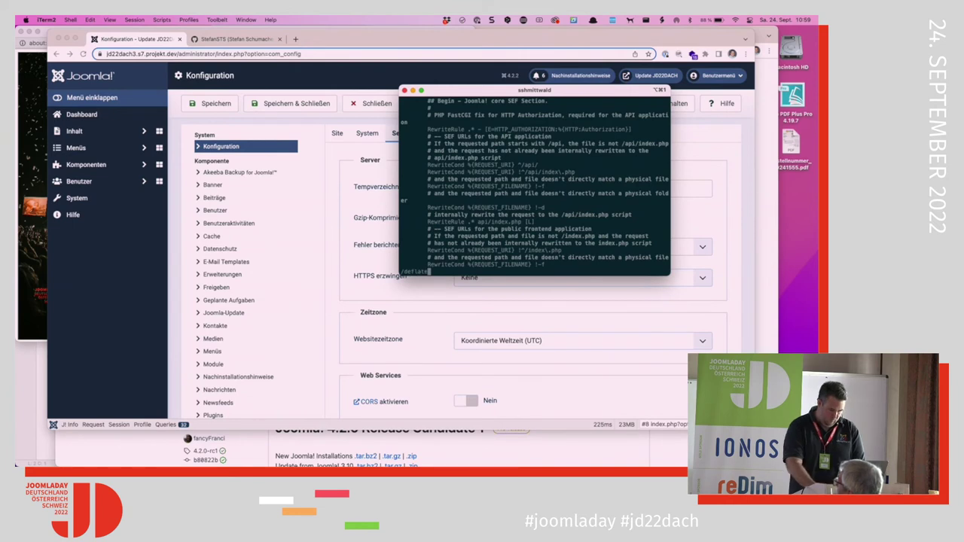
key("Return")
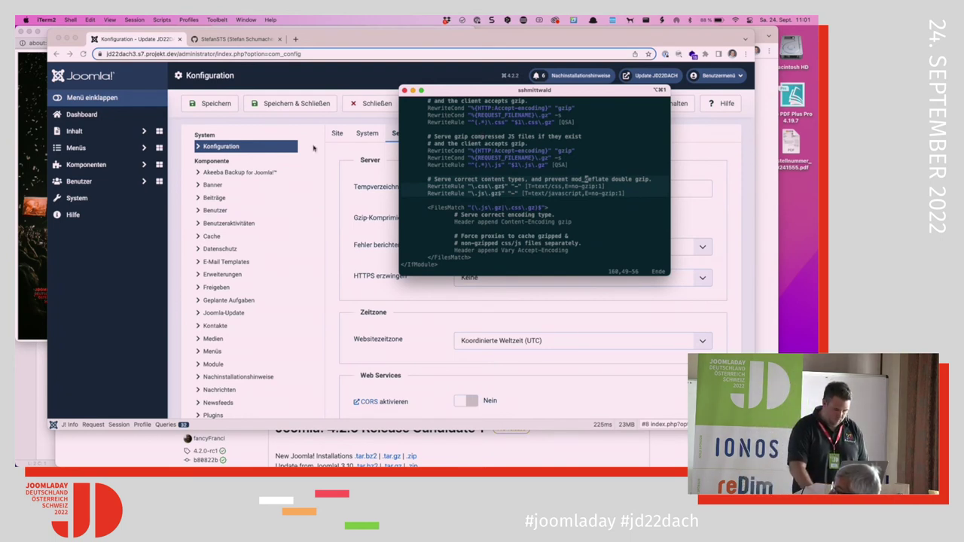
Bring the Joomla Konfiguration page forward and close it, returning to the Dashboard.
left_click(309, 127)
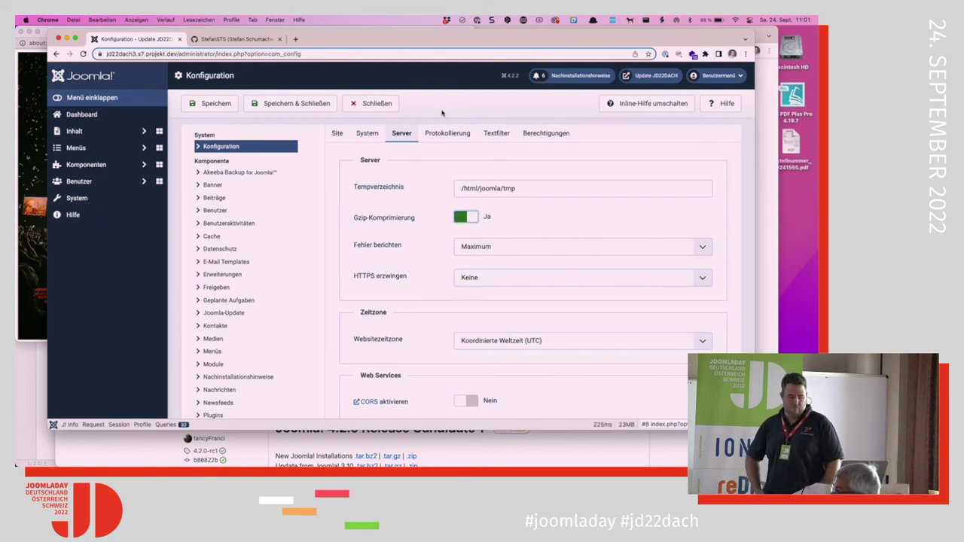
left_click(373, 103)
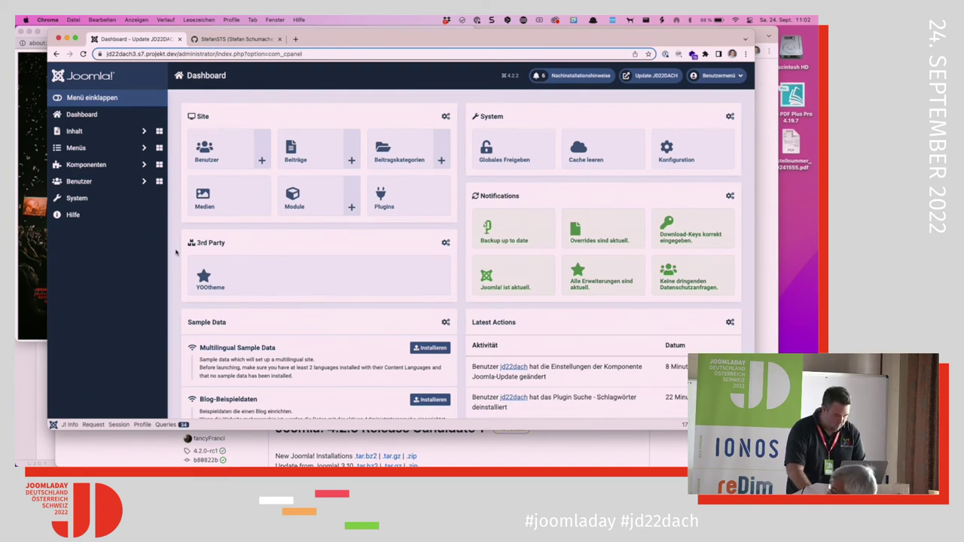
Switch back to iTerm, where htaccess.txt still shows its gzip section.
key("super+Tab")
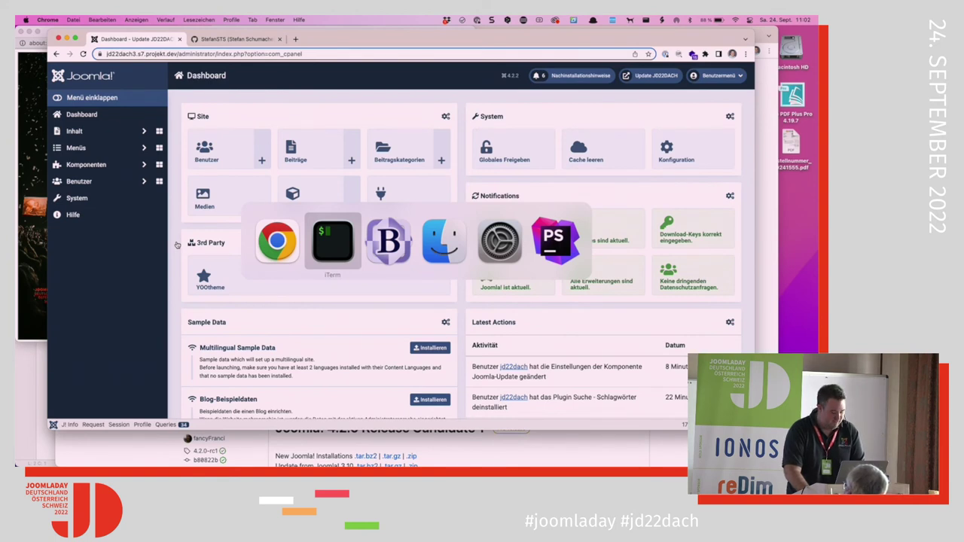
key("super+Tab")
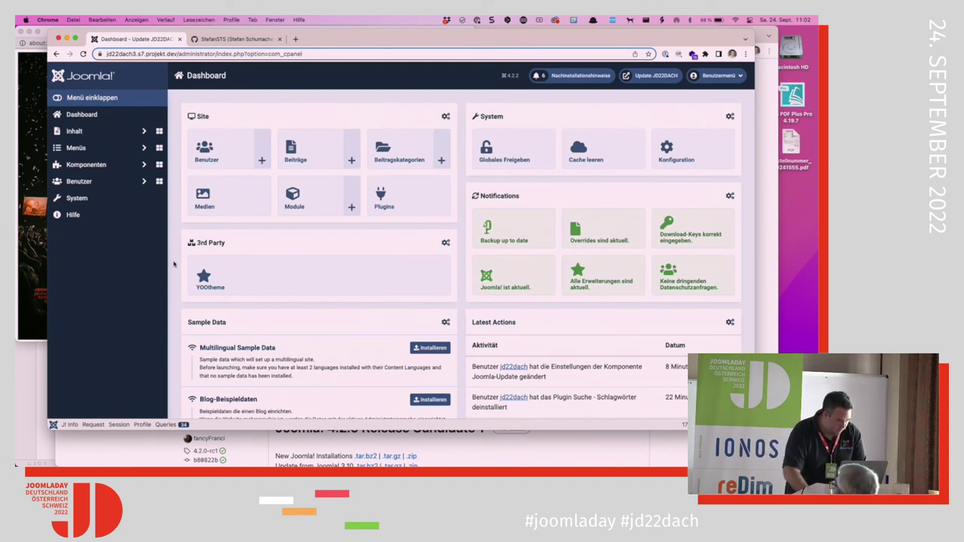
key("super+Tab")
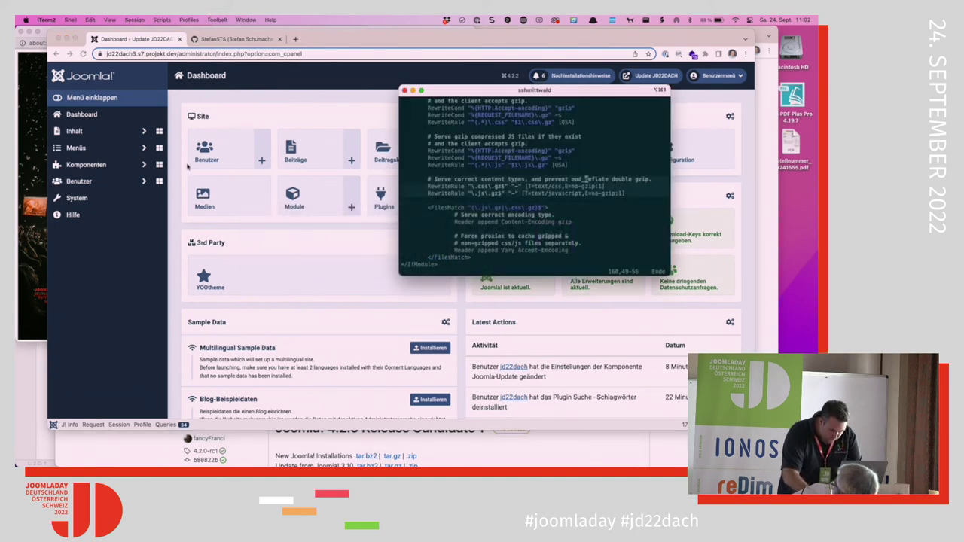
Quit vi with :q and move up to the parent html folder.
key("Escape")
type(":q")
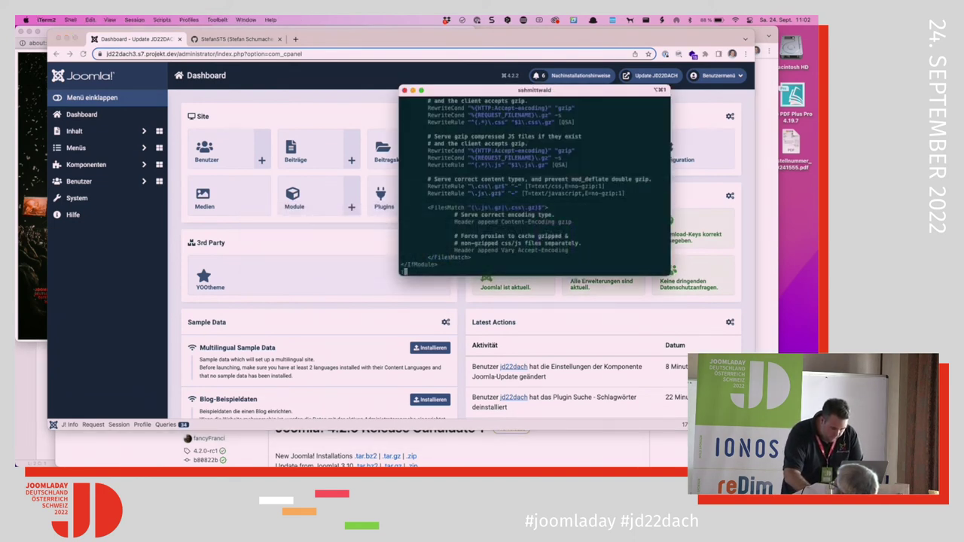
key("Return")
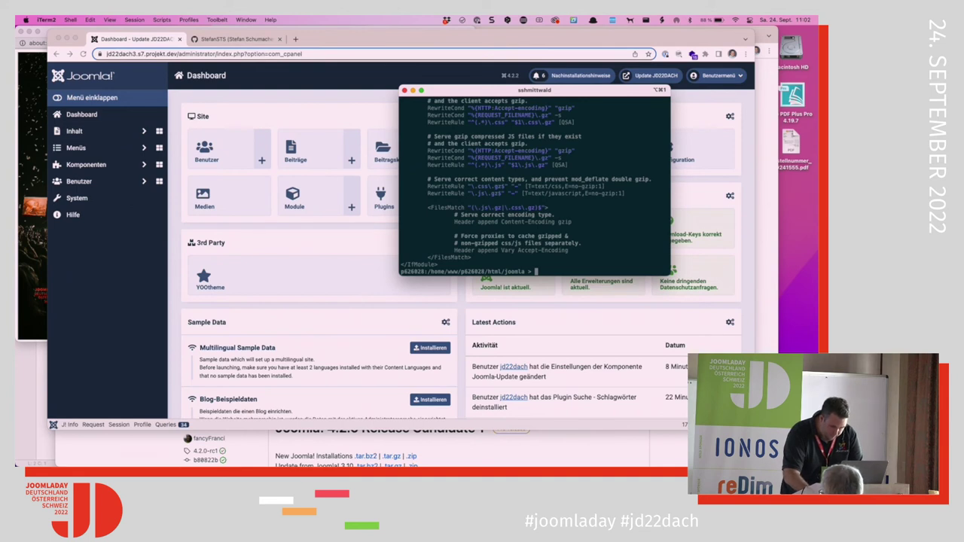
type("..")
key("Return")
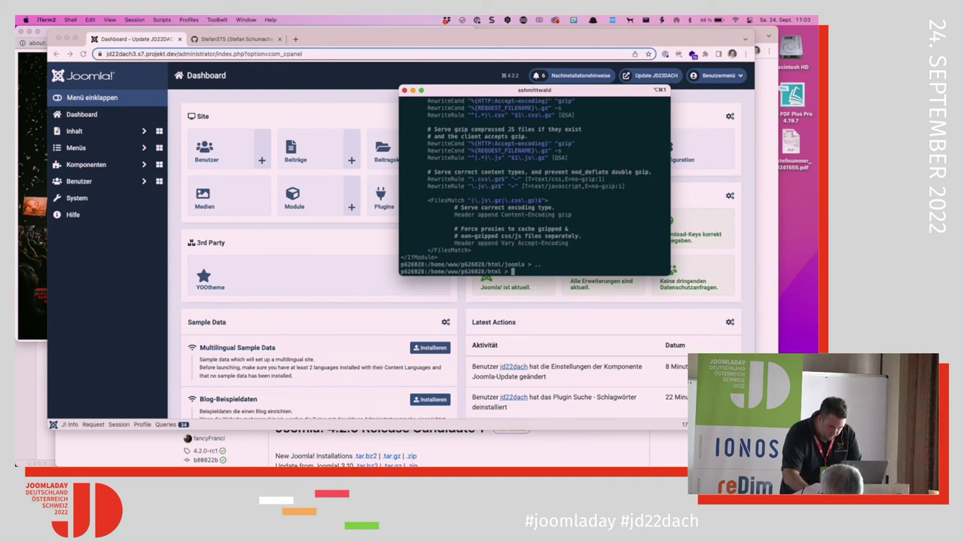
Delete joomla/ with rm -rf, recreate it with mkdir joomla, and cd into it.
type("ls")
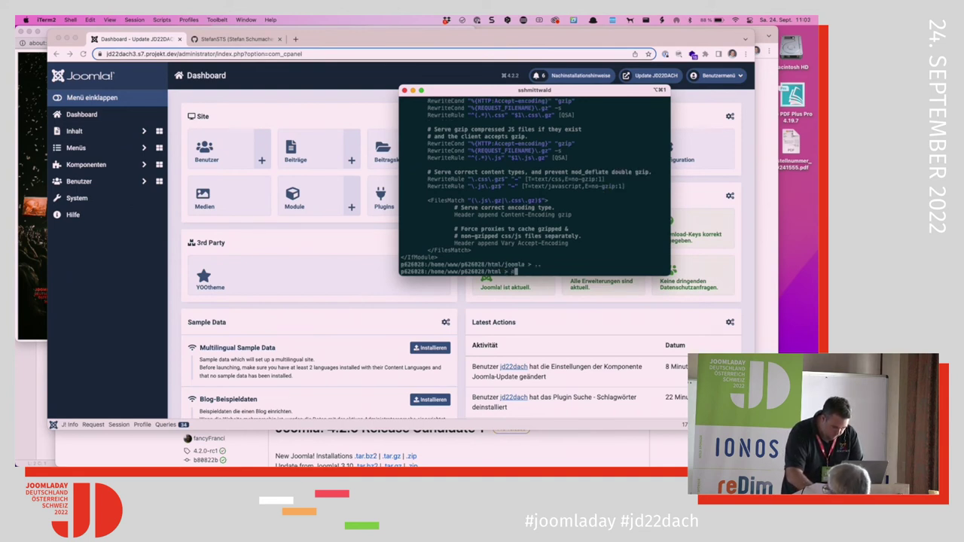
type("v joomla/")
key("BackSpace")
key("BackSpace")
key("BackSpace")
key("BackSpace")
key("BackSpace")
key("BackSpace")
key("BackSpace")
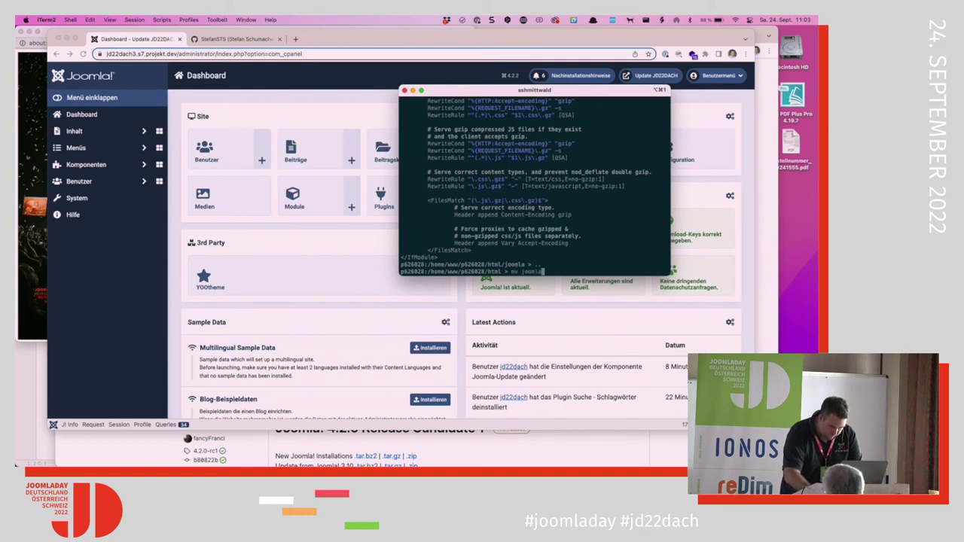
key("BackSpace")
key("BackSpace")
key("BackSpace")
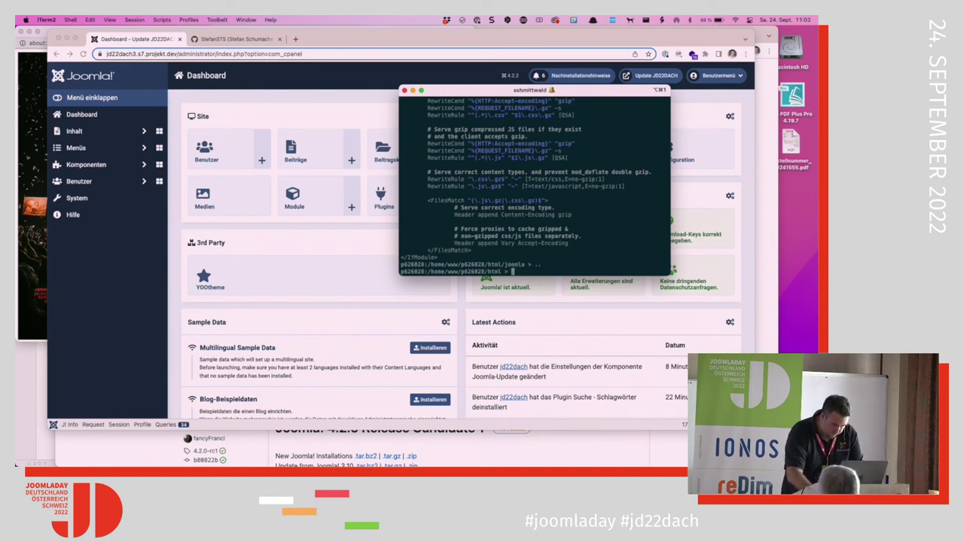
type("rm -rf joomla/")
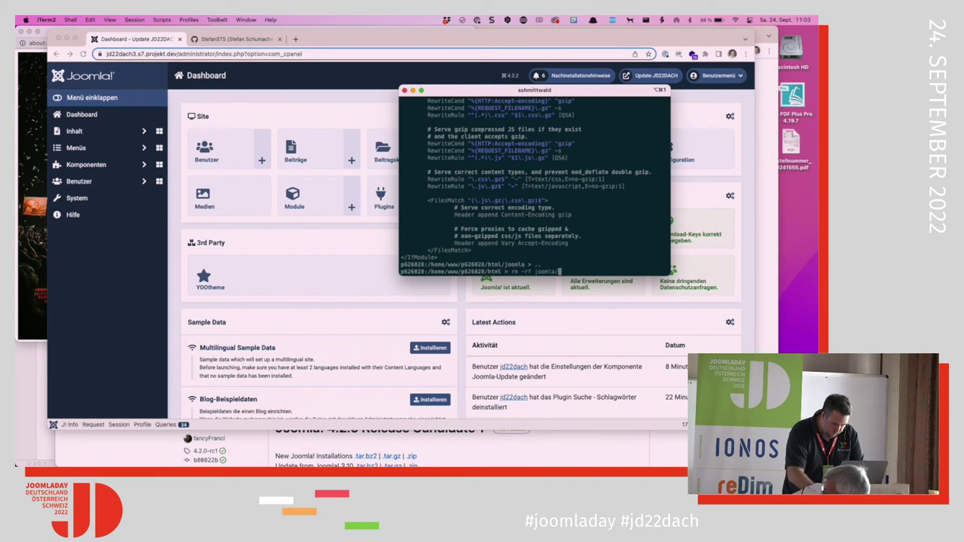
key("Return")
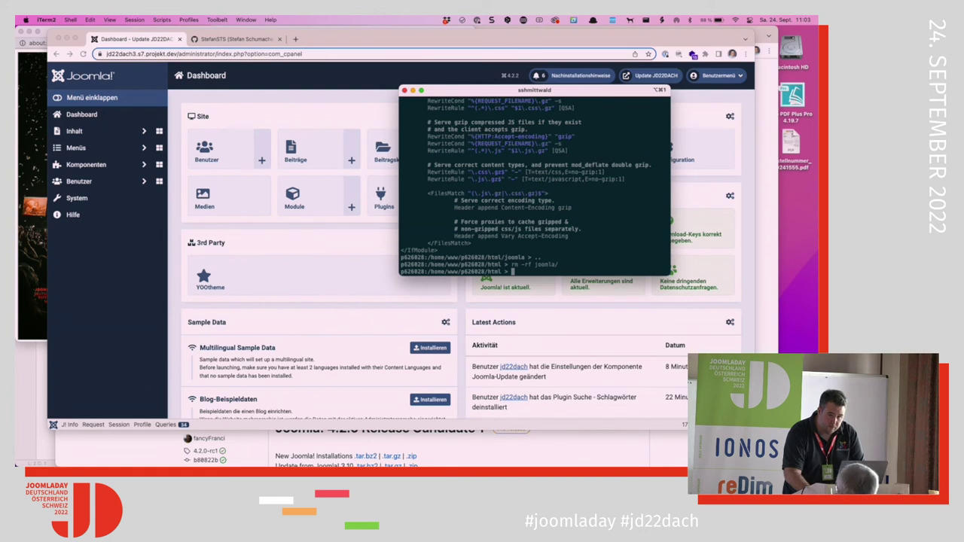
type("mkdir joomla")
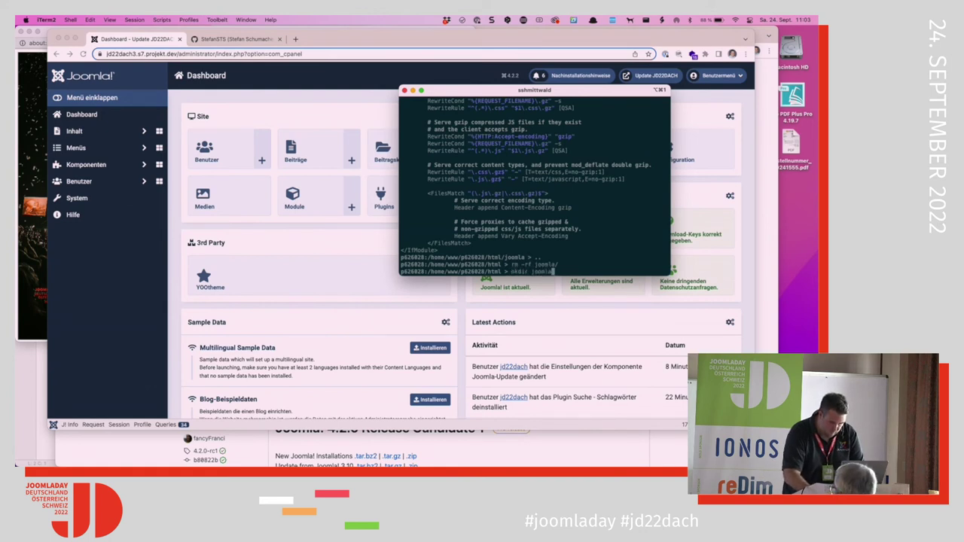
key("Return")
type("cd joomla/")
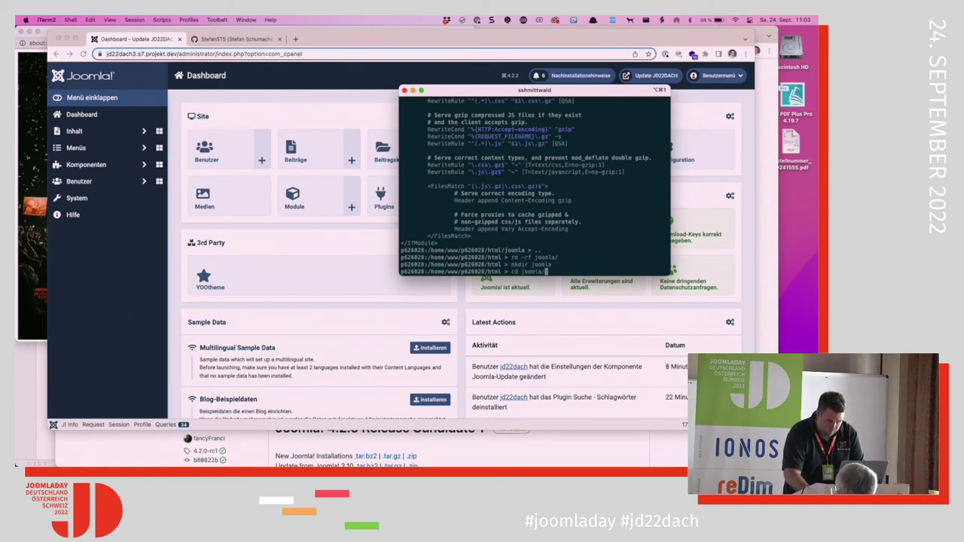
key("Return")
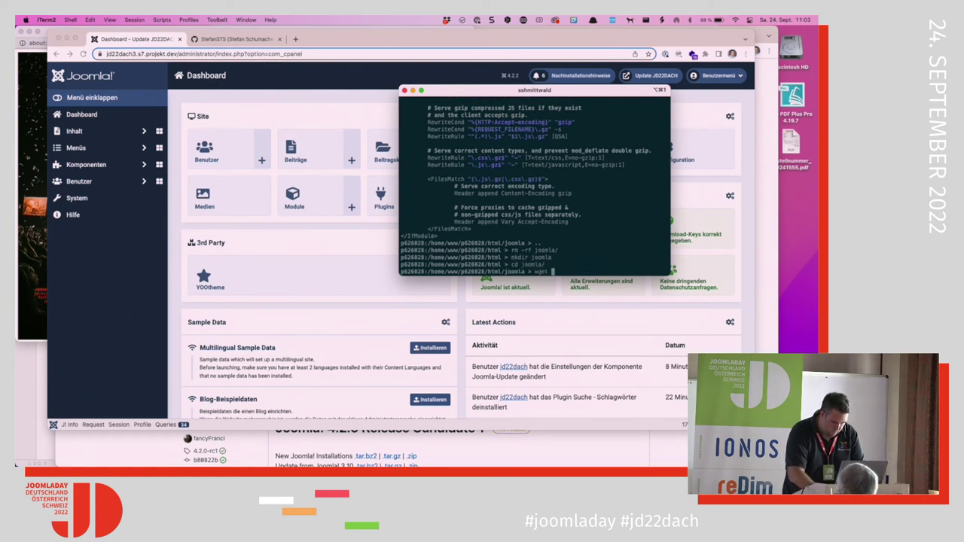
key("super+Tab")
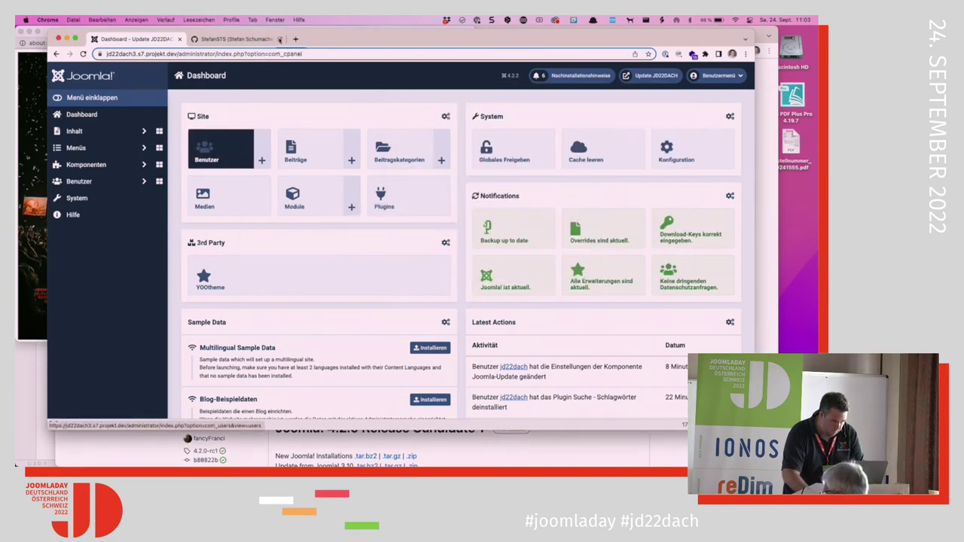
Open the joomla/joomla-cms repository on GitHub.
left_click(252, 39)
left_click(216, 55)
type("joomla")
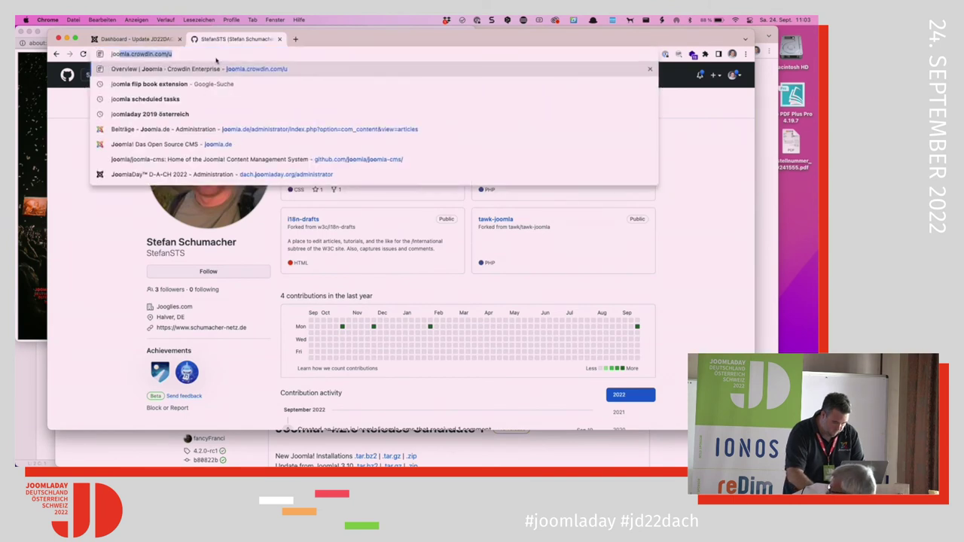
type("-cms")
key("Down")
key("Down")
key("Down")
key("Down")
key("Down")
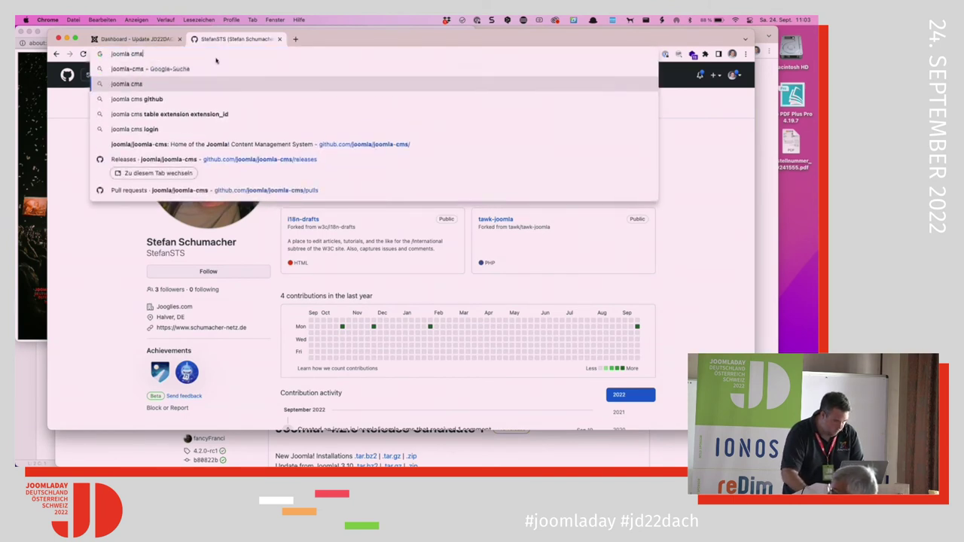
key("Return")
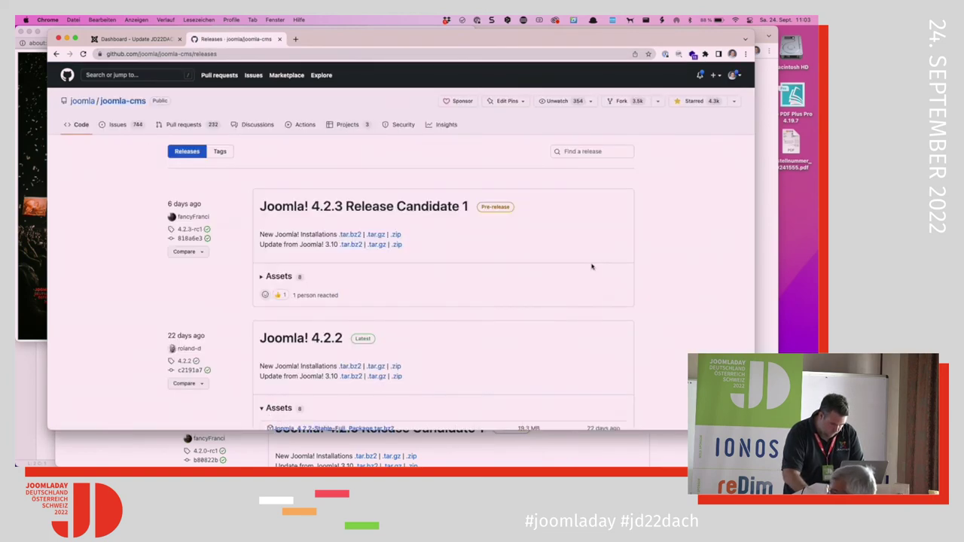
On releases page 2, copy the link address of the Joomla 4.1.5 .tar.gz package.
scroll(592, 267, "down", 10)
scroll(591, 266, "down", 5)
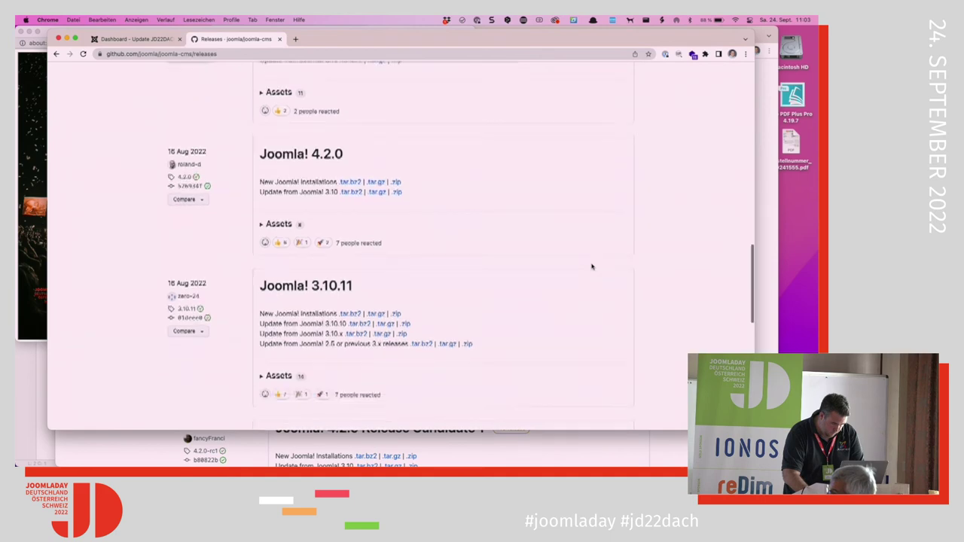
scroll(591, 267, "up", 3)
scroll(591, 267, "down", 8)
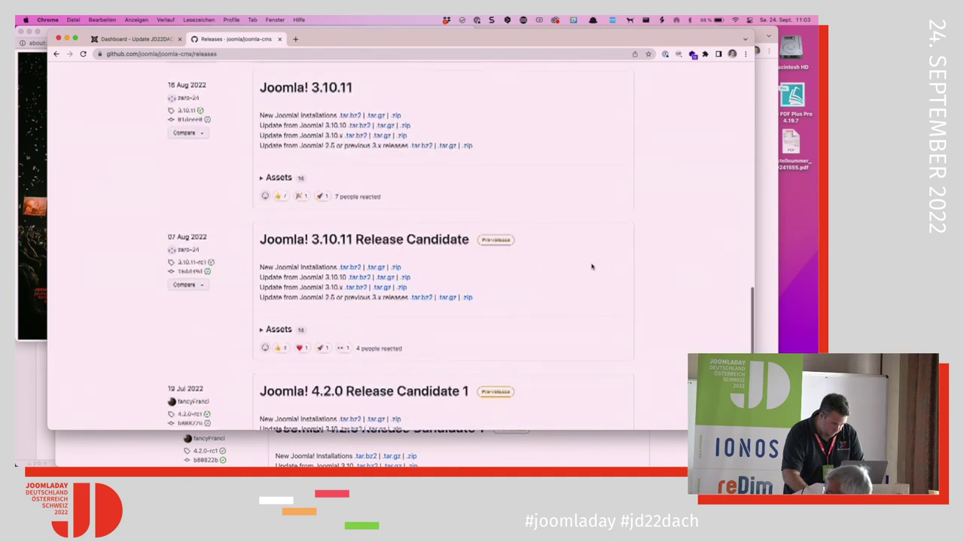
scroll(592, 266, "down", 2)
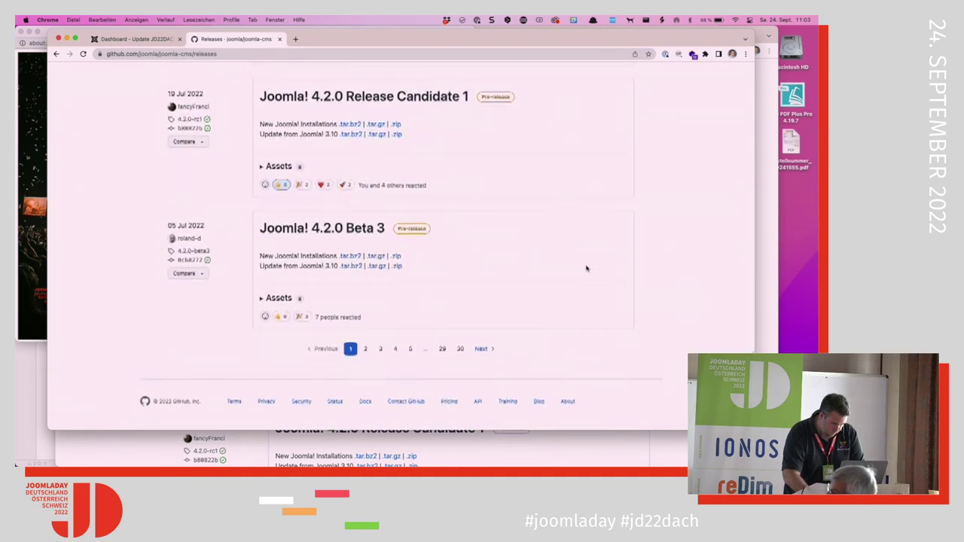
left_click(364, 351)
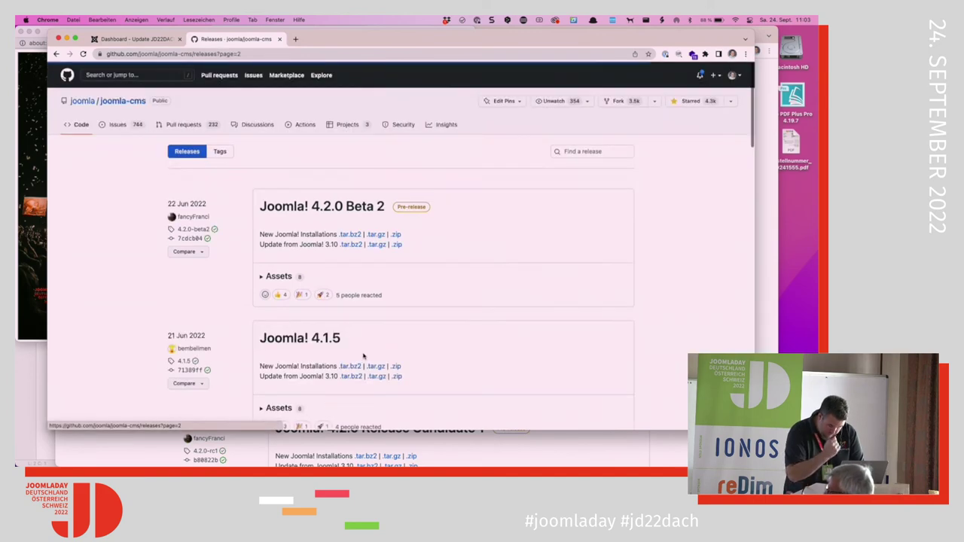
scroll(363, 356, "down", 2)
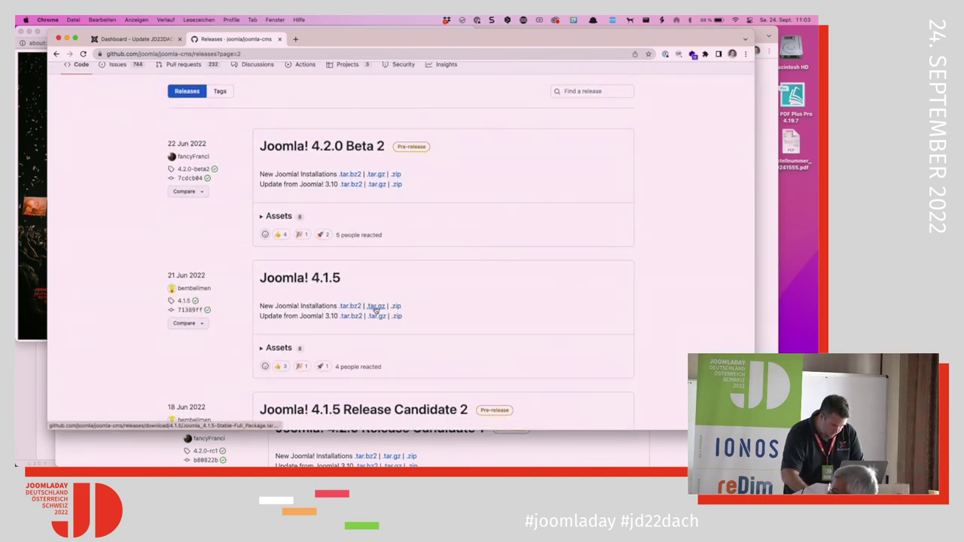
right_click(379, 306)
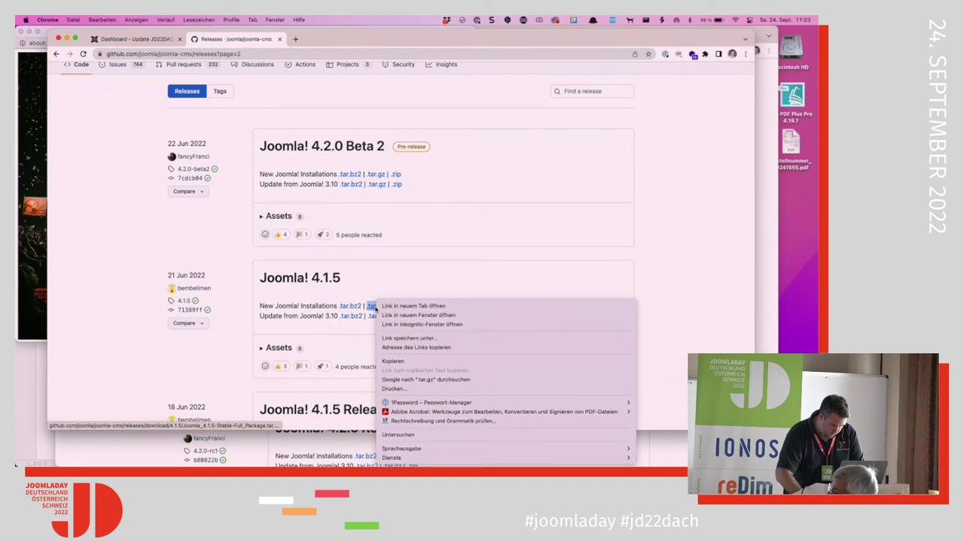
left_click(419, 347)
key("super+Tab")
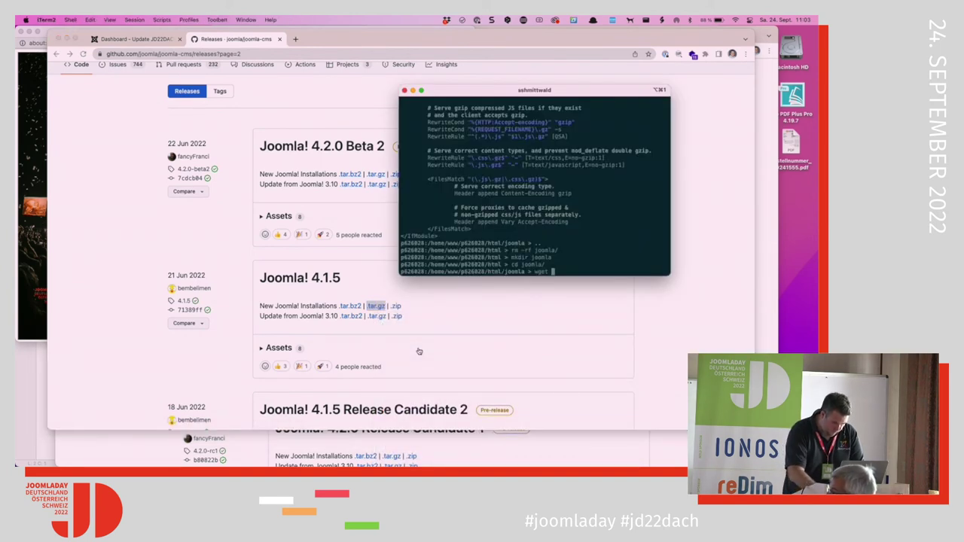
Download the Joomla 4.1.5 full package with wget from the copied URL.
type("wget")
type("https://github.com/joomla/joomla-cms/releases/download/4.1.5/Joomla_4.1.5-Stable-Full_Package.tar.gz")
key("Return")
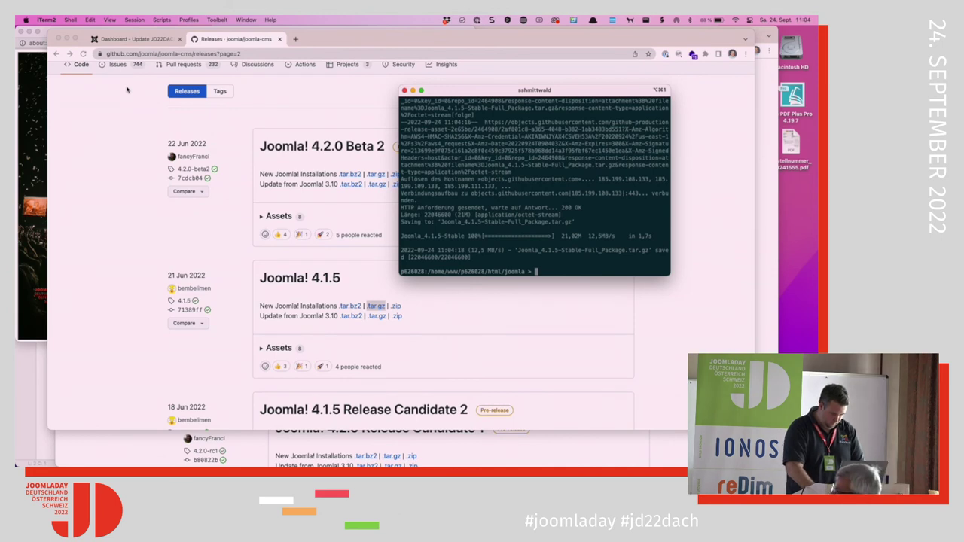
Extract the downloaded Joomla package into the joomla folder with tar xzvf.
type("tar x")
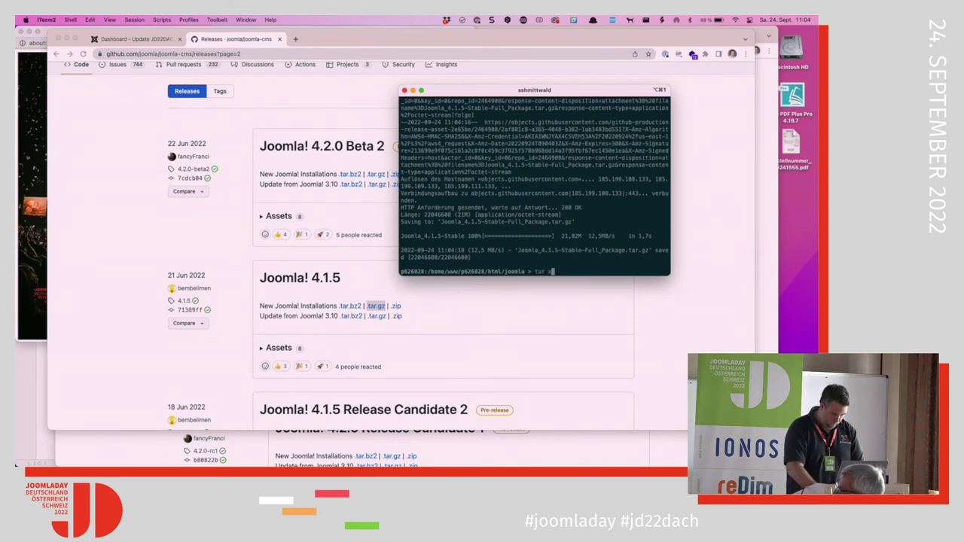
type("zvf ")
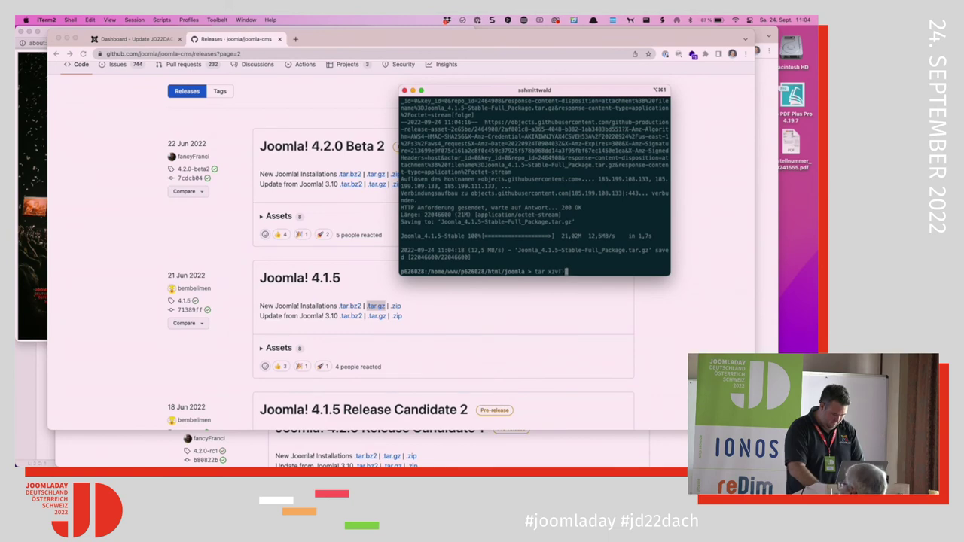
type("J")
key("Tab")
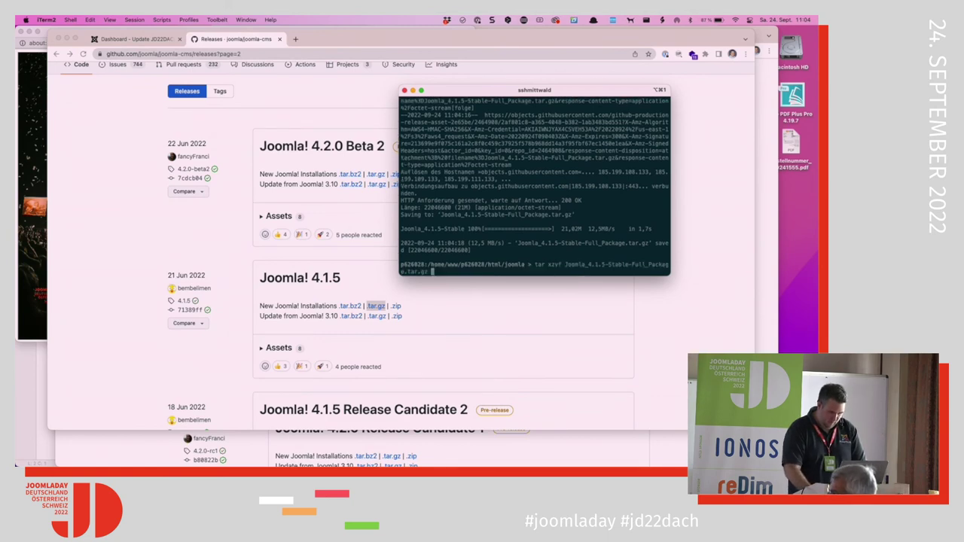
key("Return")
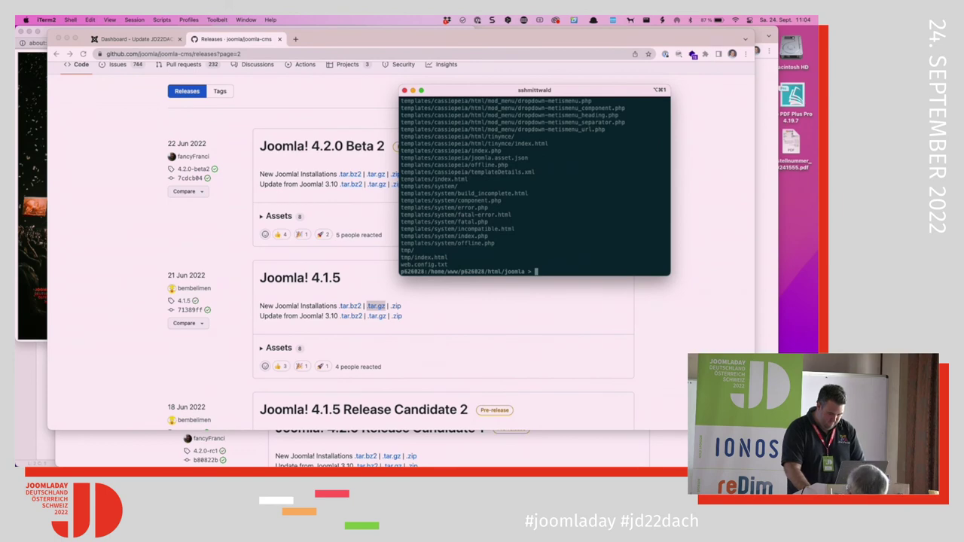
left_click(159, 43)
Reload the site and enter 'Test' as the site name in the web installer.
key("super+r")
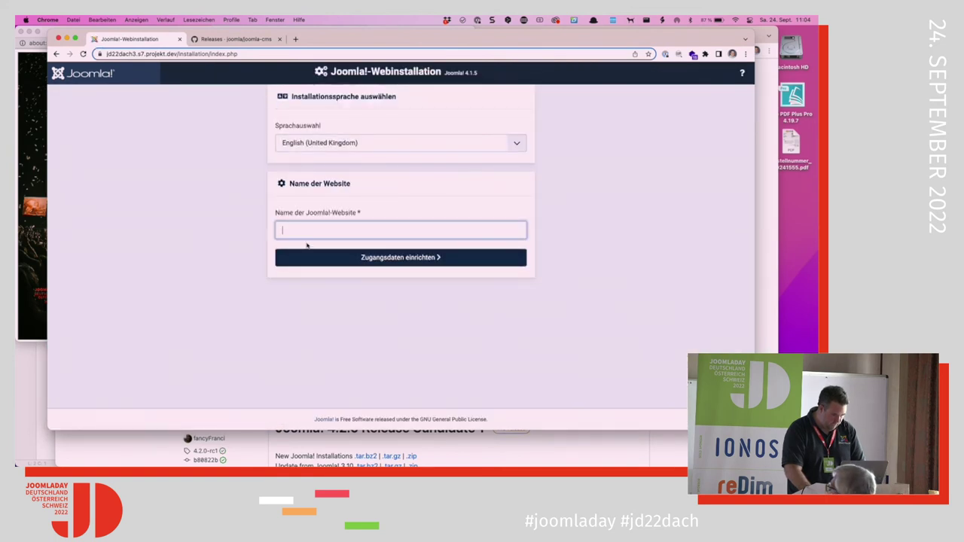
type("Test")
key("Return")
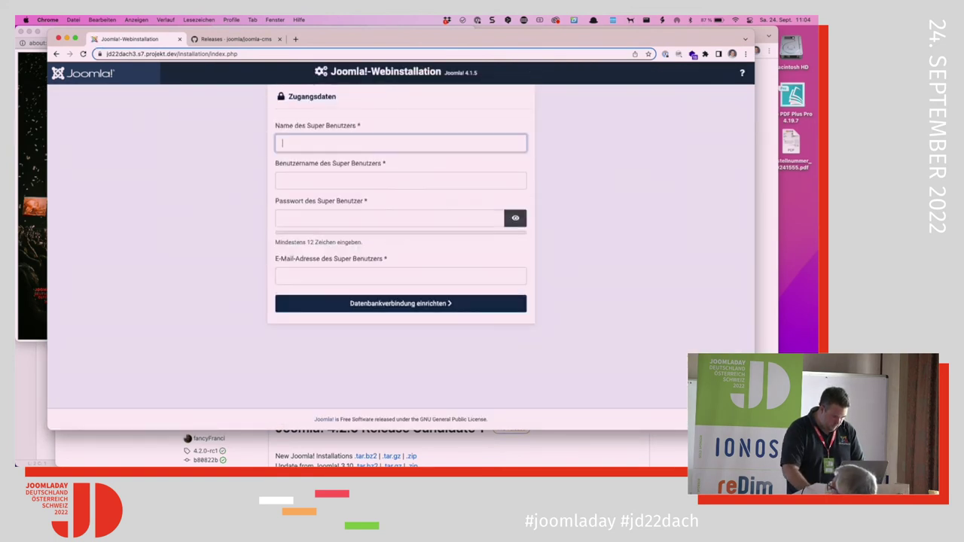
Set the Super User name and username to 'test' with a 12+ character password.
type("test")
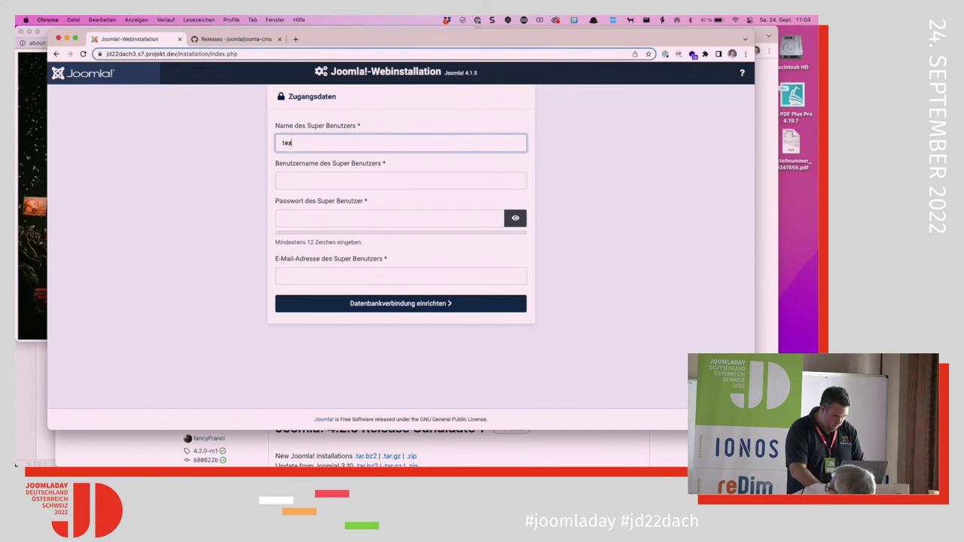
key("Tab")
type("test12")
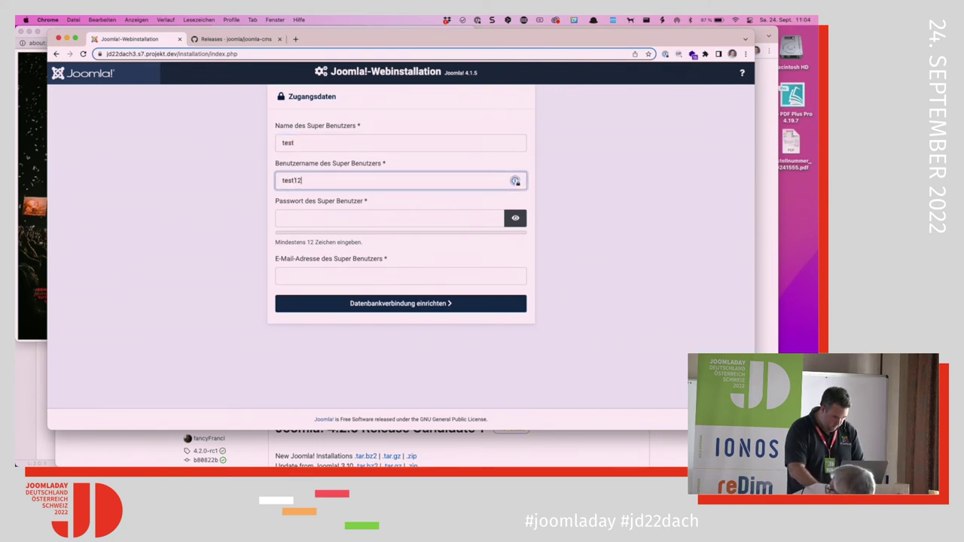
type("3456789")
key("Tab")
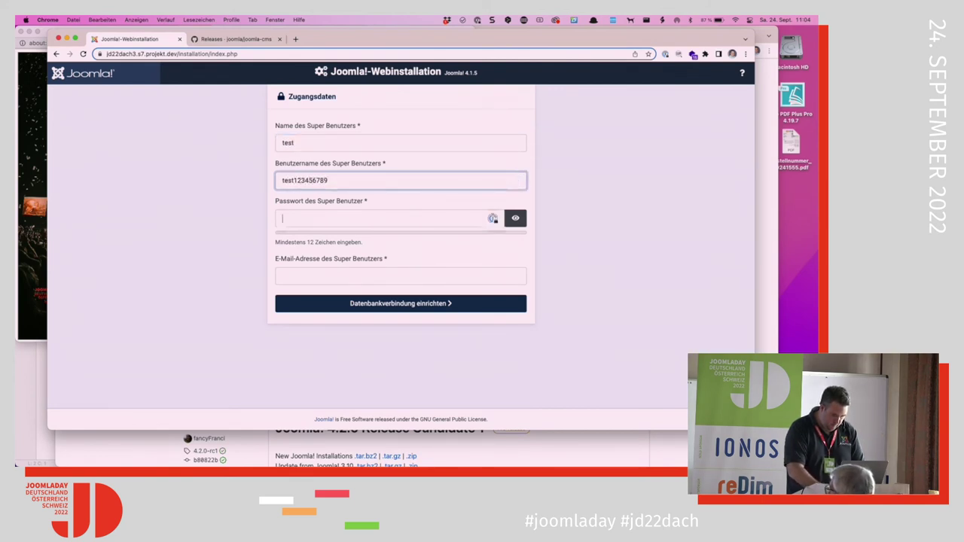
key("shift+Tab")
type("test")
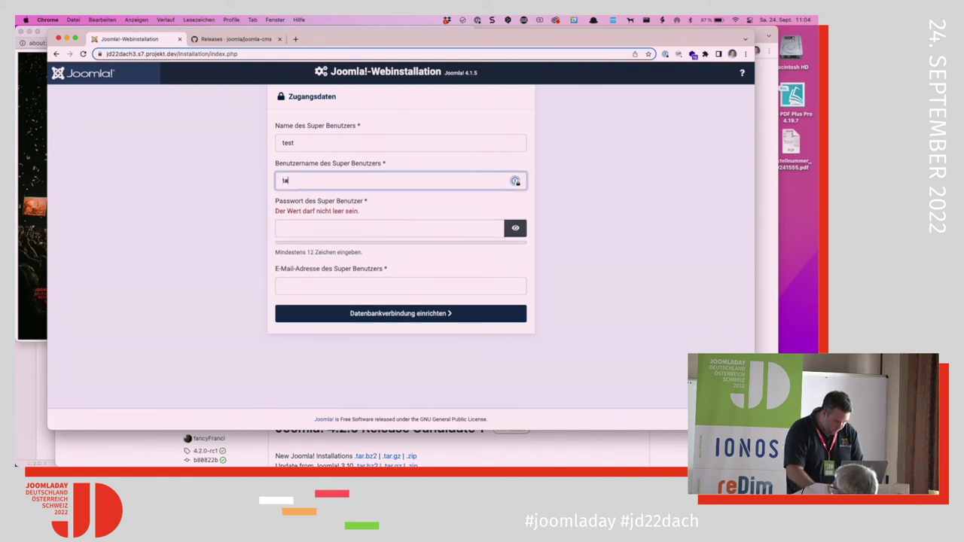
key("Tab")
type("test1234")
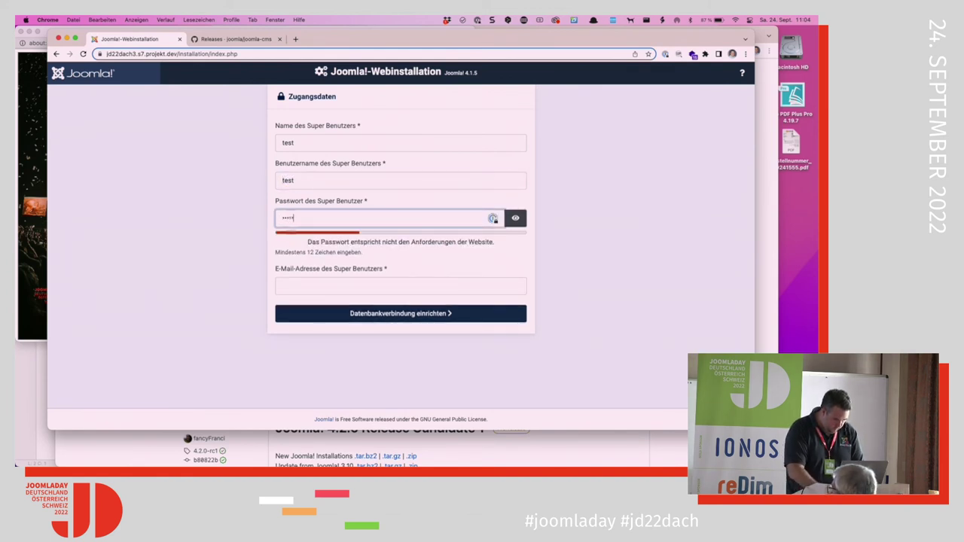
type("56789")
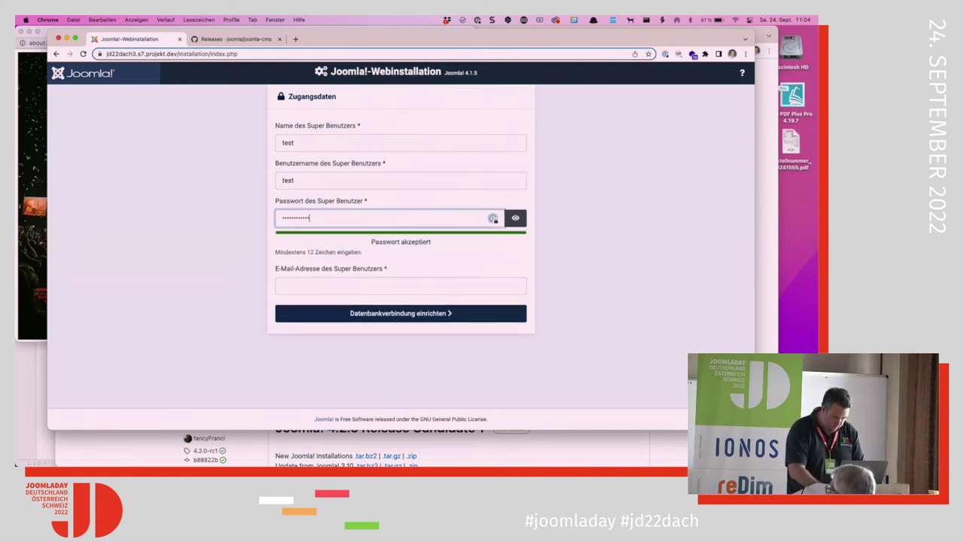
Enter the administrator's e-mail address, correcting a typo in the domain.
left_click(302, 291)
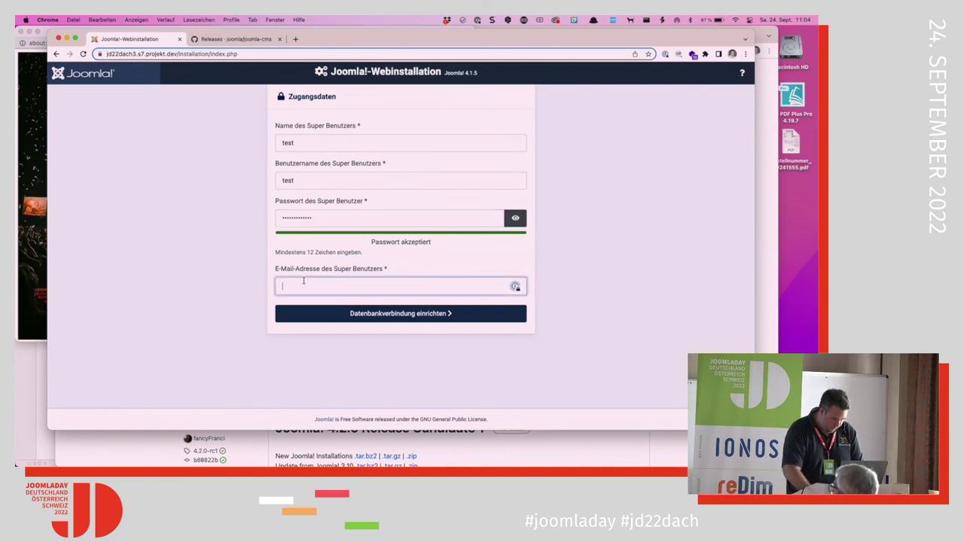
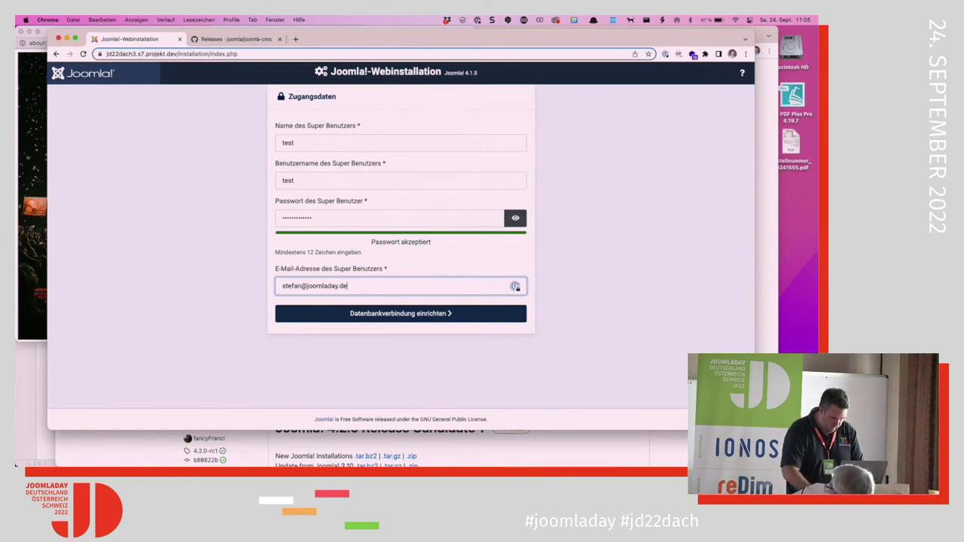
Go to the database connection step and replace localhost with the hosting MySQL server address.
left_click(317, 316)
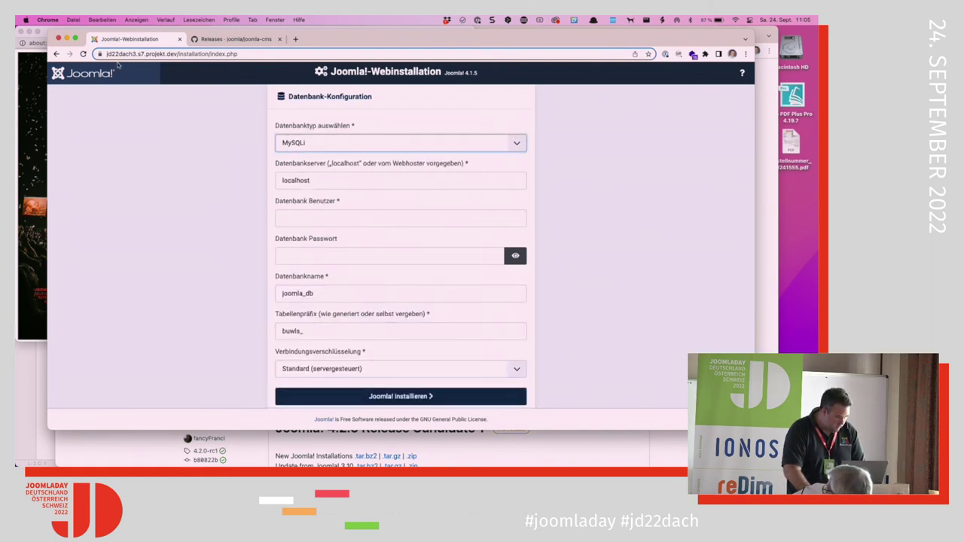
key("super+Tab")
key("super+shift+Tab")
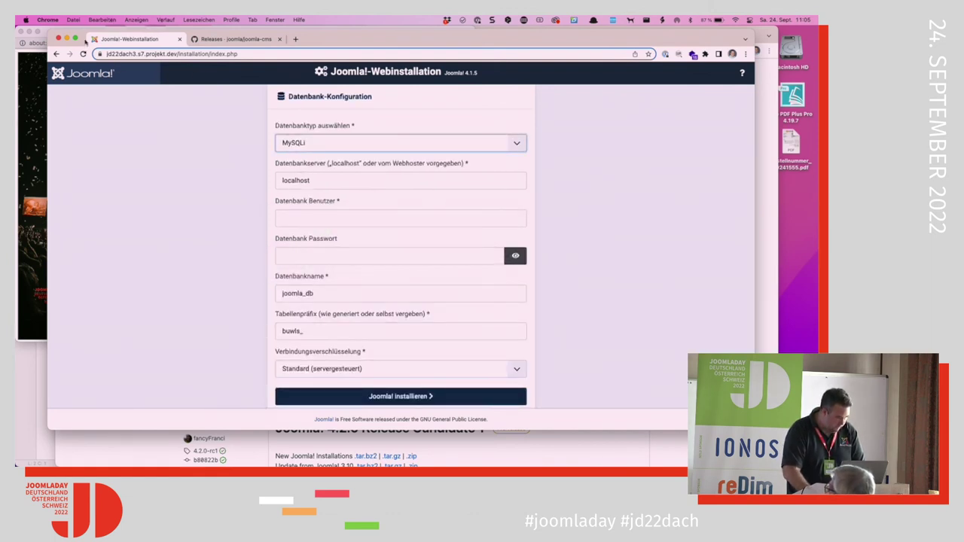
left_click(43, 40)
key("super+grave")
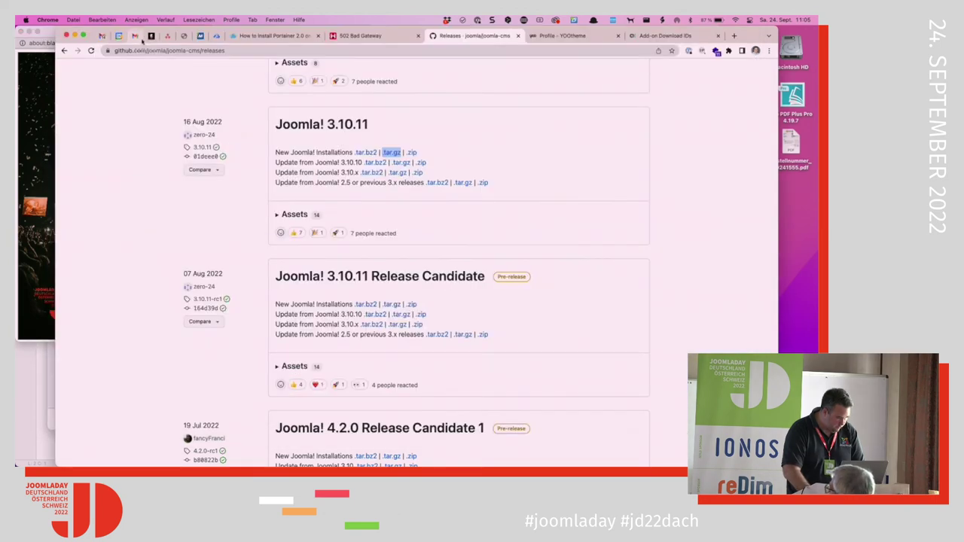
left_click(200, 35)
key("super+Tab")
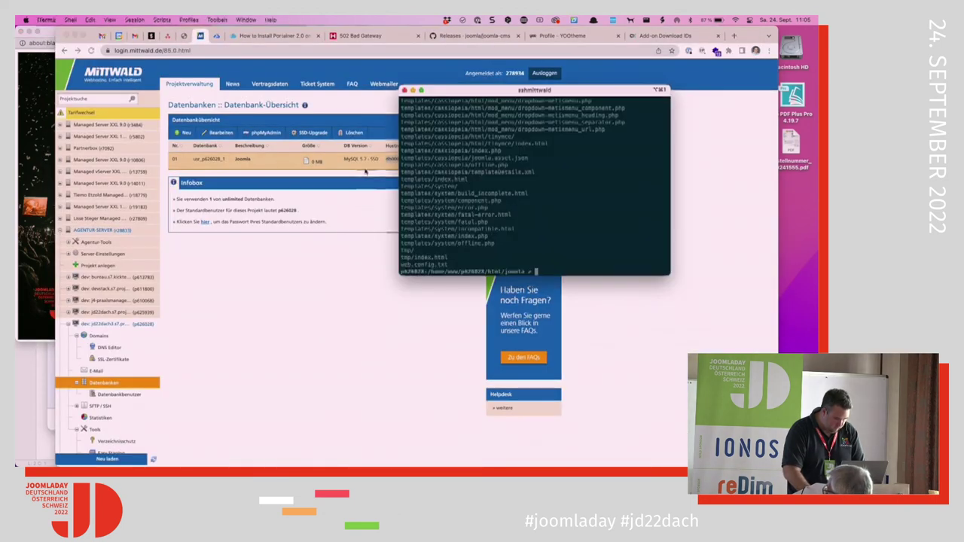
key("super+Tab")
key("Tab")
key("super+Tab")
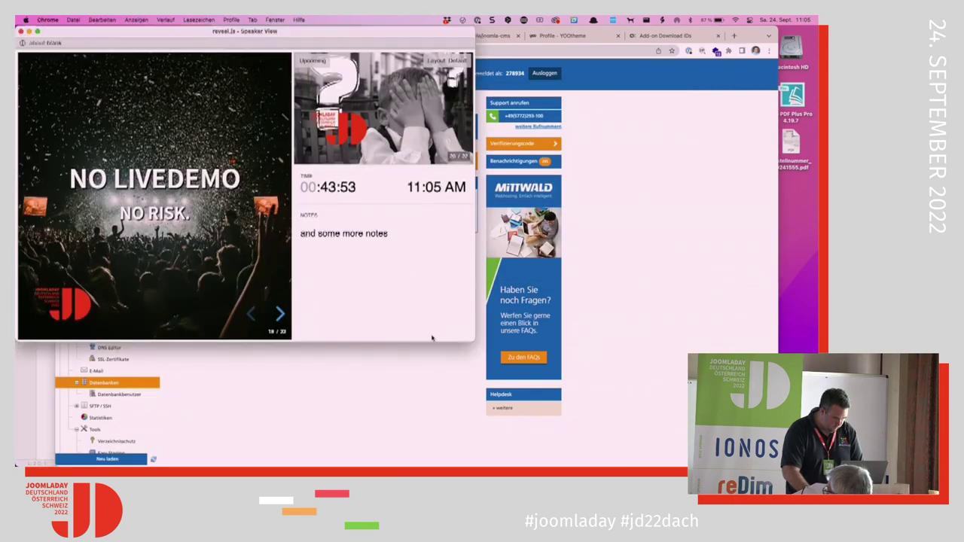
key("super+Tab")
left_click(309, 180)
key("super+a")
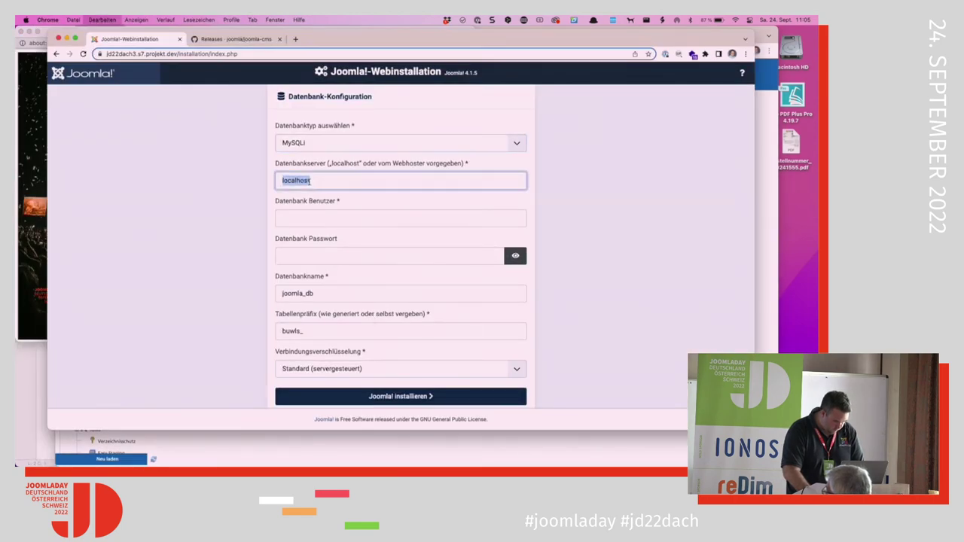
type("db000886.mydbserver.com")
Copy the database user name and password from the notes into the installer.
left_click(303, 218)
key("super+Tab")
key("super+shift+Tab")
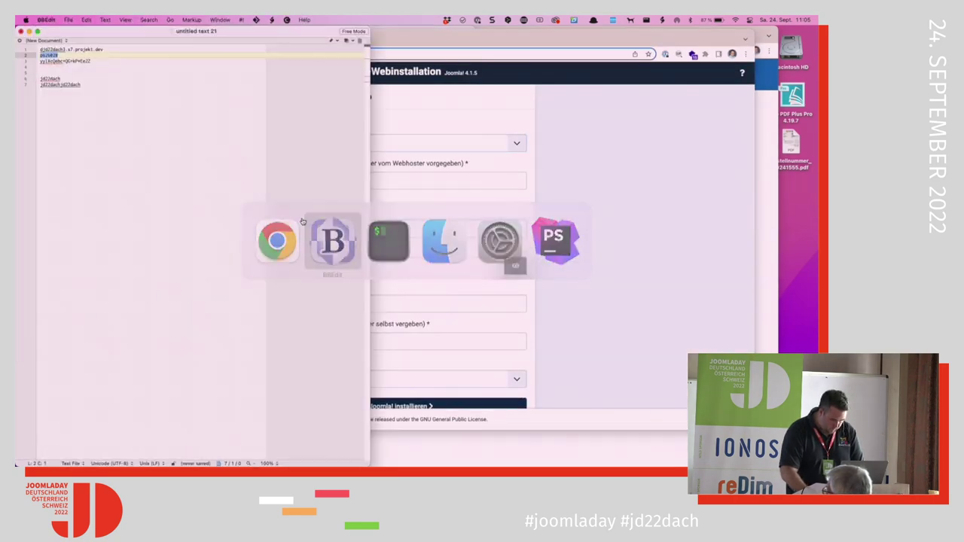
double_click(53, 61)
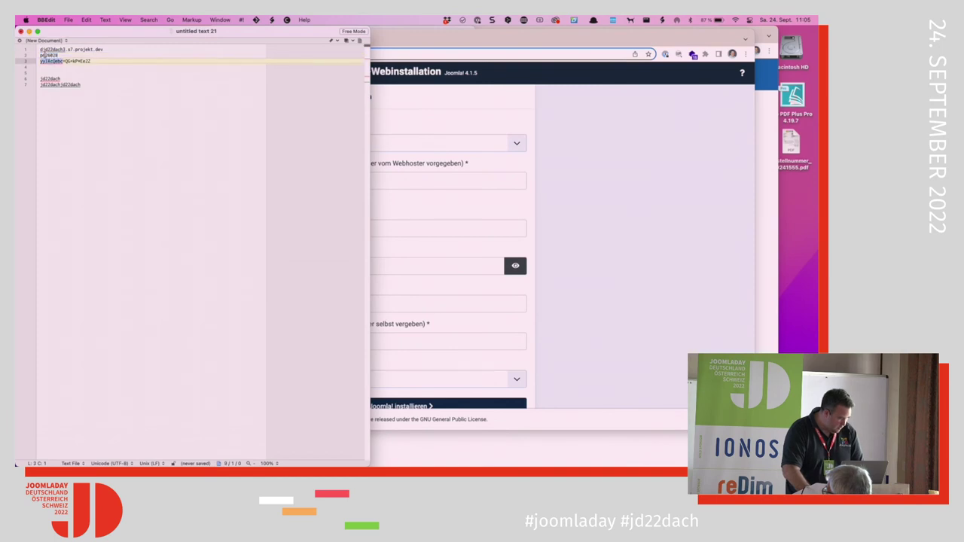
double_click(49, 55)
key("super+c")
key("super+Tab")
key("super+v")
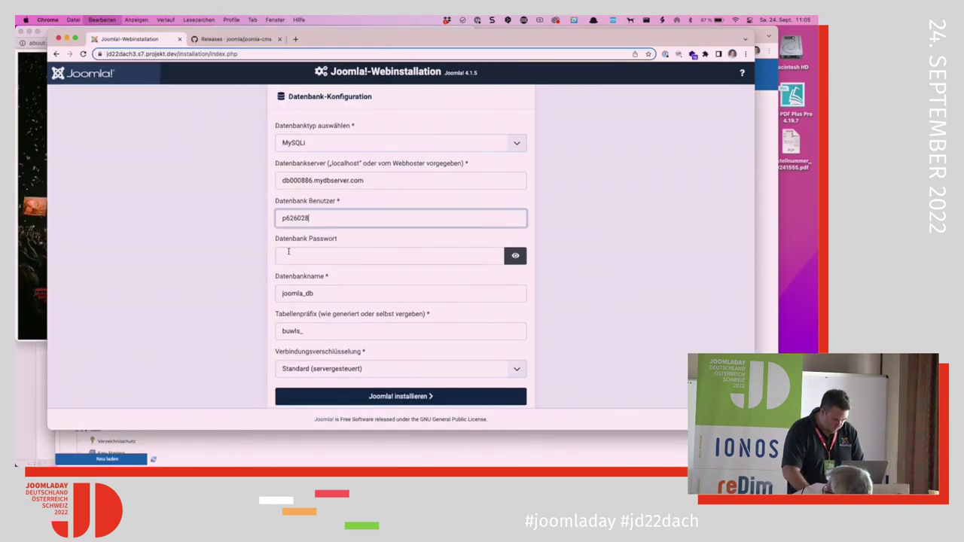
left_click(287, 252)
key("super+Tab")
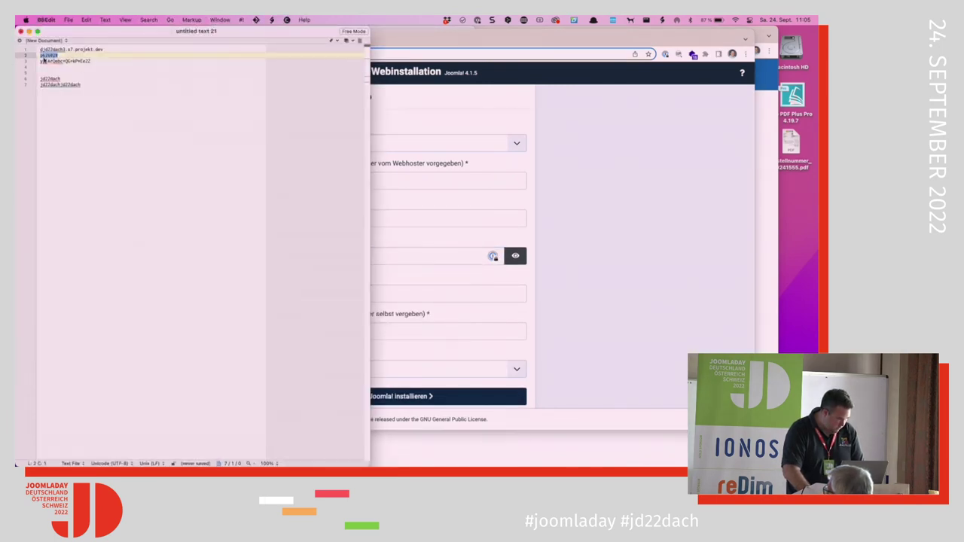
triple_click(44, 60)
key("super+c")
key("super+Tab")
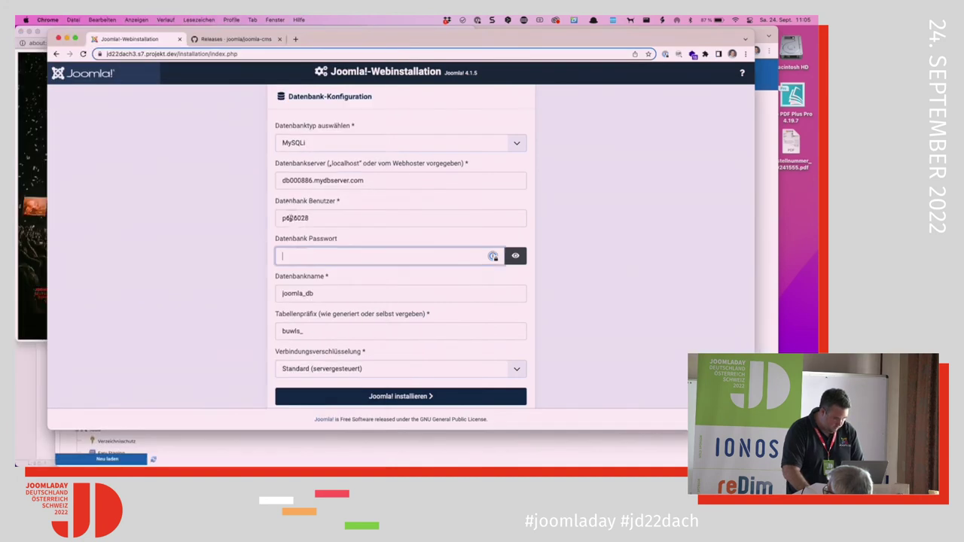
key("super+v")
Set the database name to usr_<account identifier>_1 and submit to start installing.
key("super+Tab")
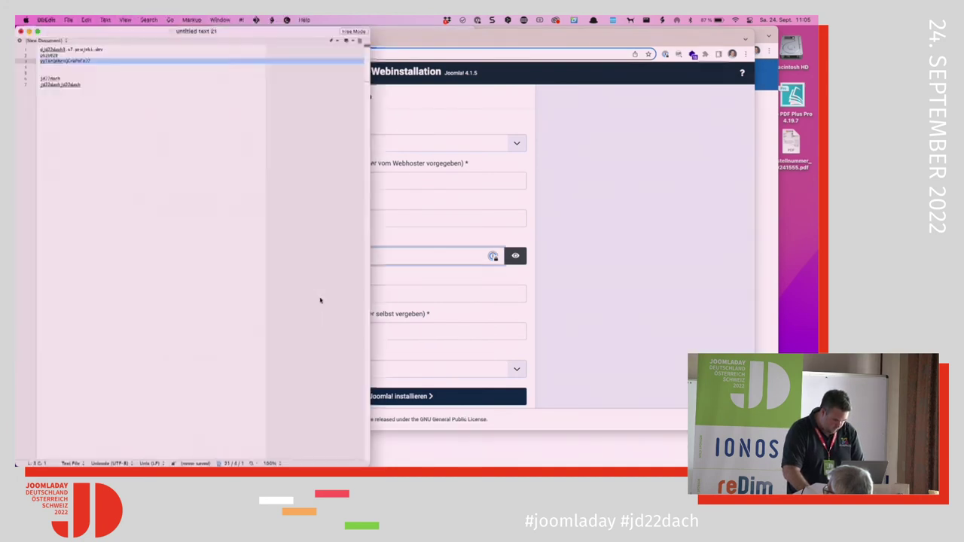
left_click(48, 56)
double_click(48, 56)
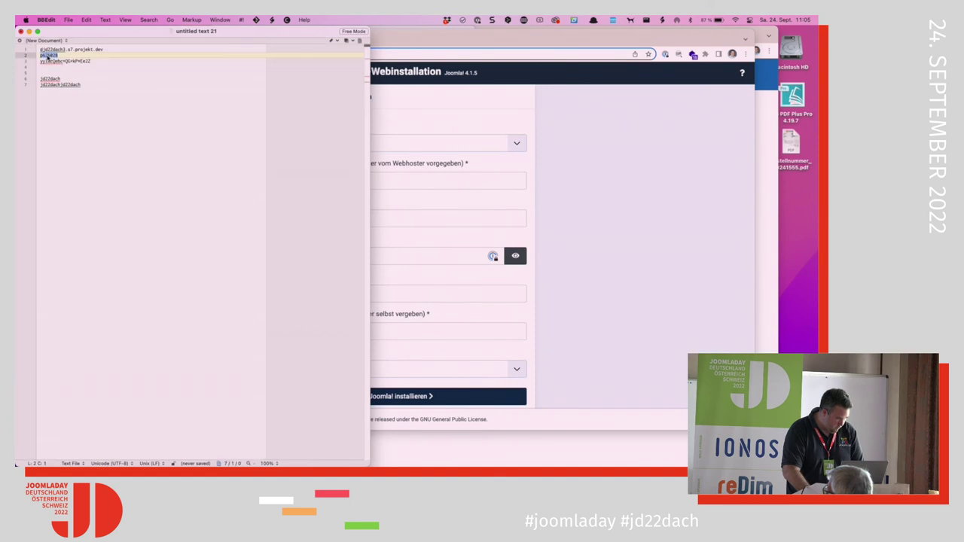
key("super+c")
key("super+Tab")
double_click(311, 294)
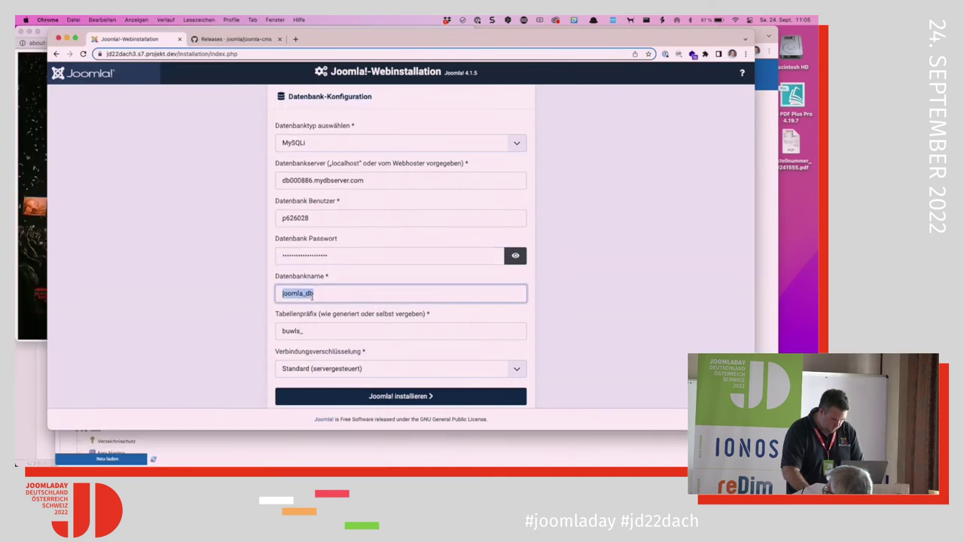
type("usr_")
key("super+v")
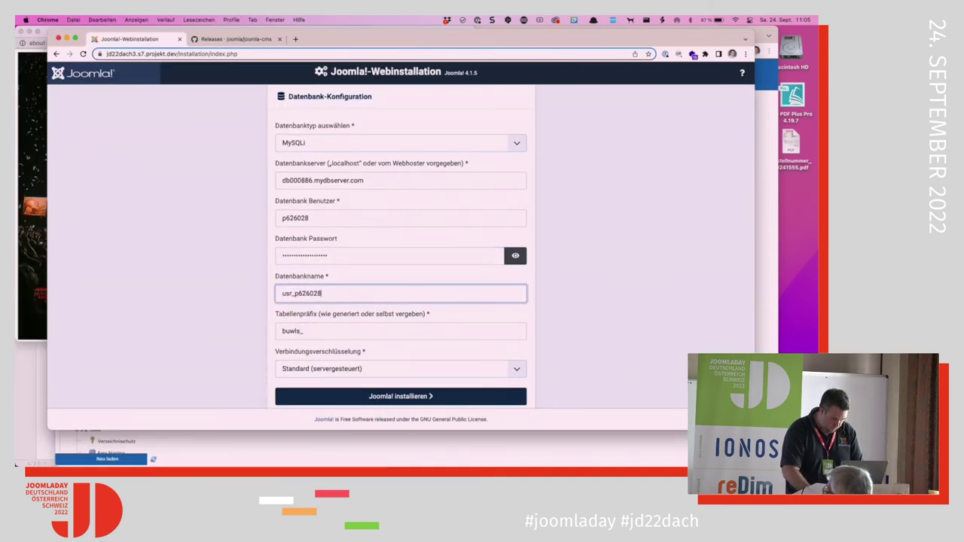
type("_1")
left_click(400, 396)
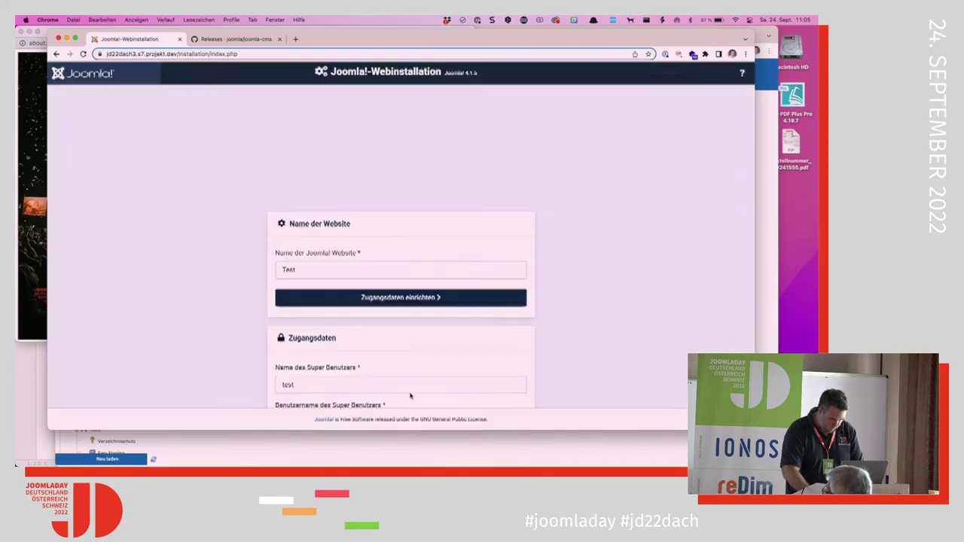
scroll(338, 324, "down", 1)
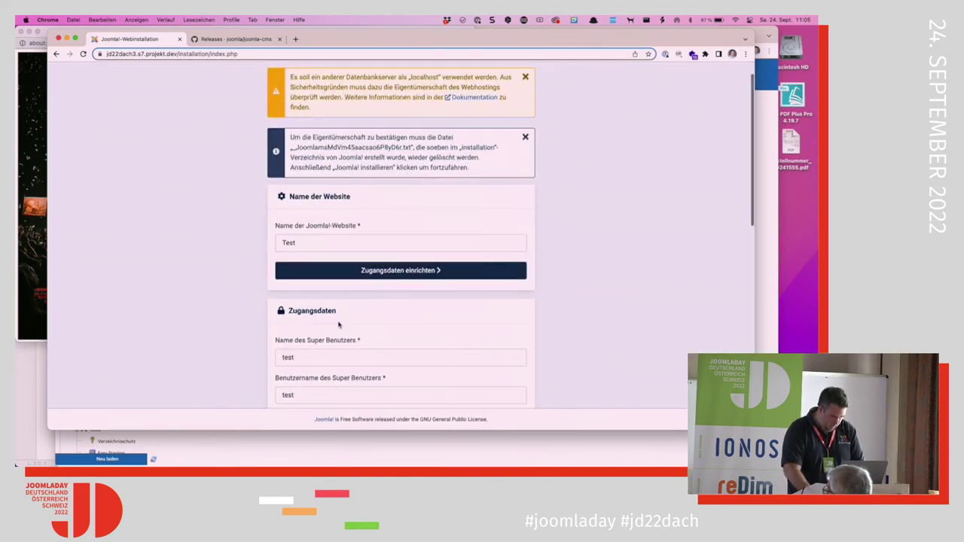
key("super+Tab")
key("super+Tab")
Change into installation/ and rm the _Joomla… verification .txt file.
type("cd installation/")
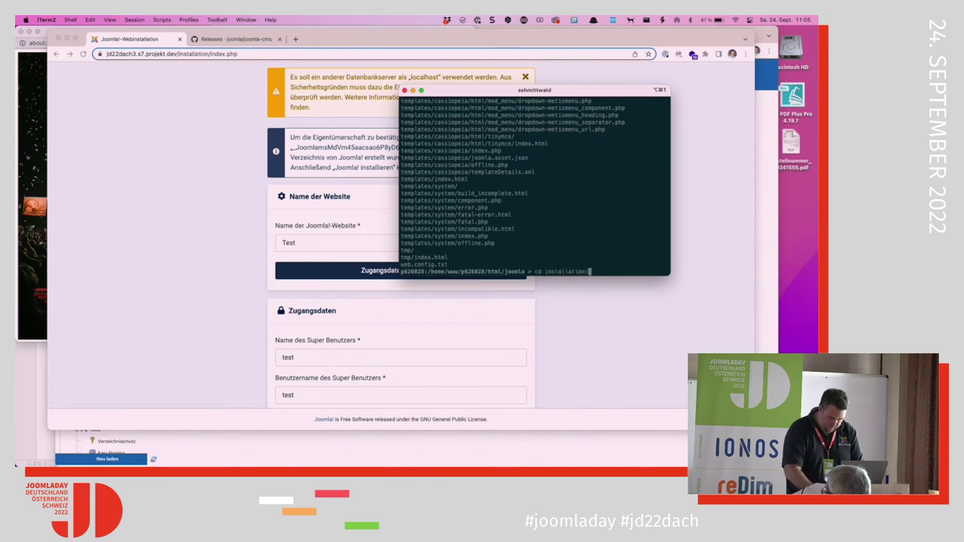
key("Return")
type("rm ")
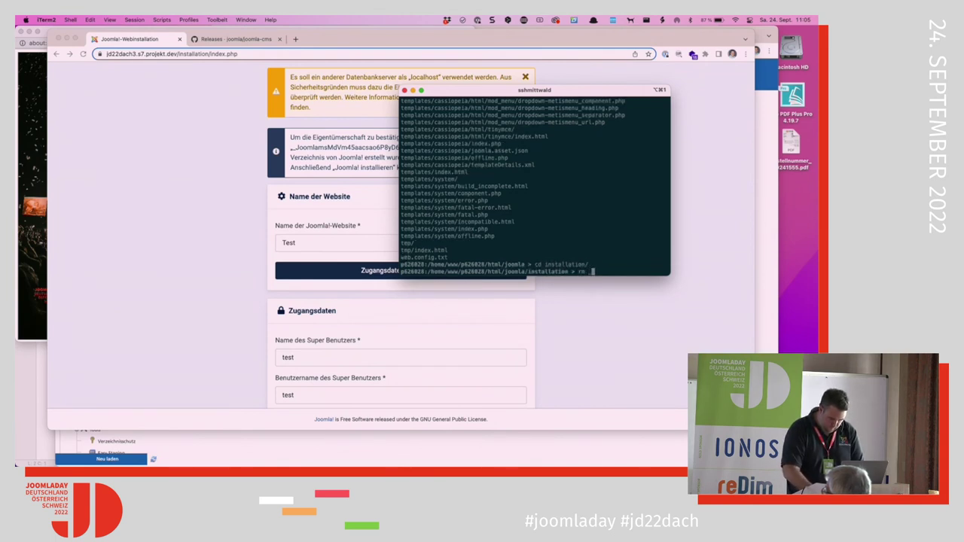
type("_")
key("Tab")
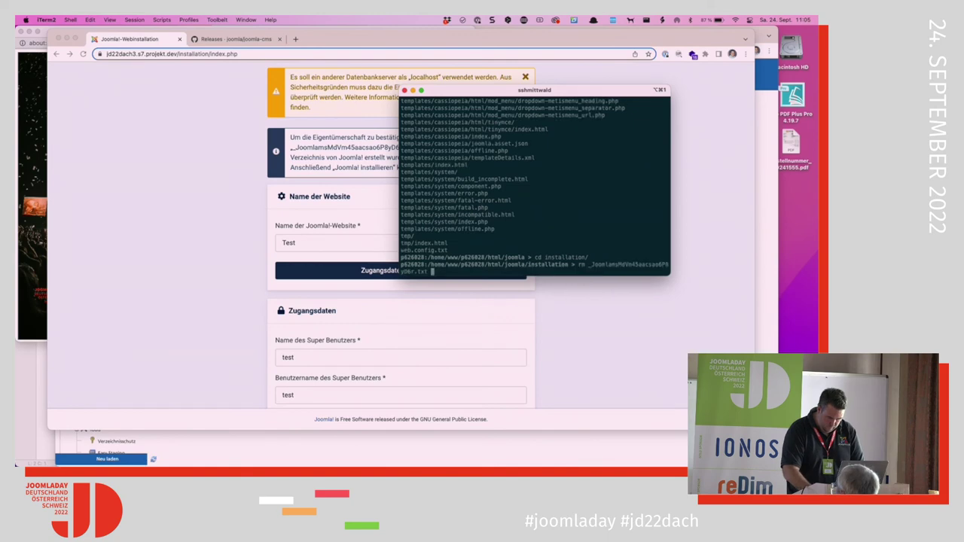
key("Return")
key("super+Tab")
Start the Joomla installation with the entered settings.
scroll(320, 336, "down", 1)
scroll(320, 336, "down", 10)
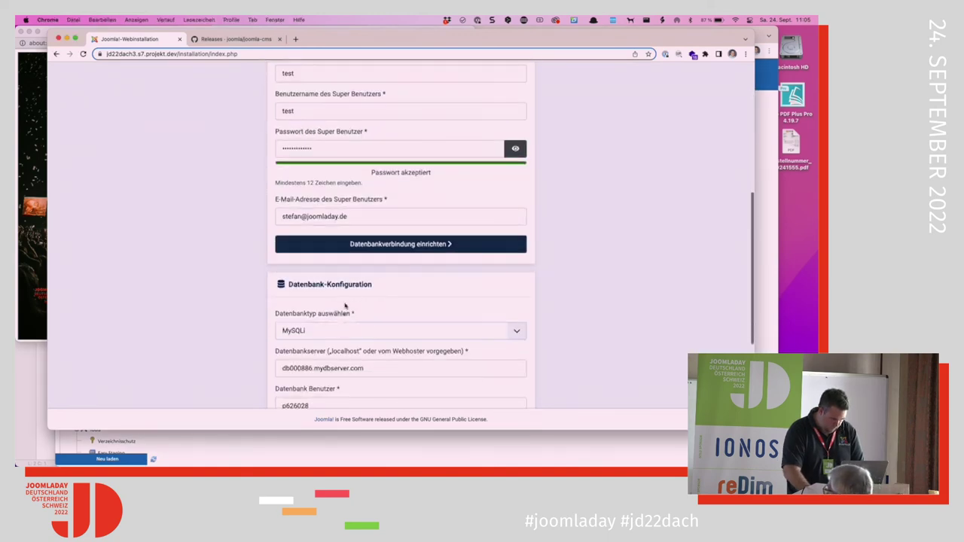
left_click(319, 384)
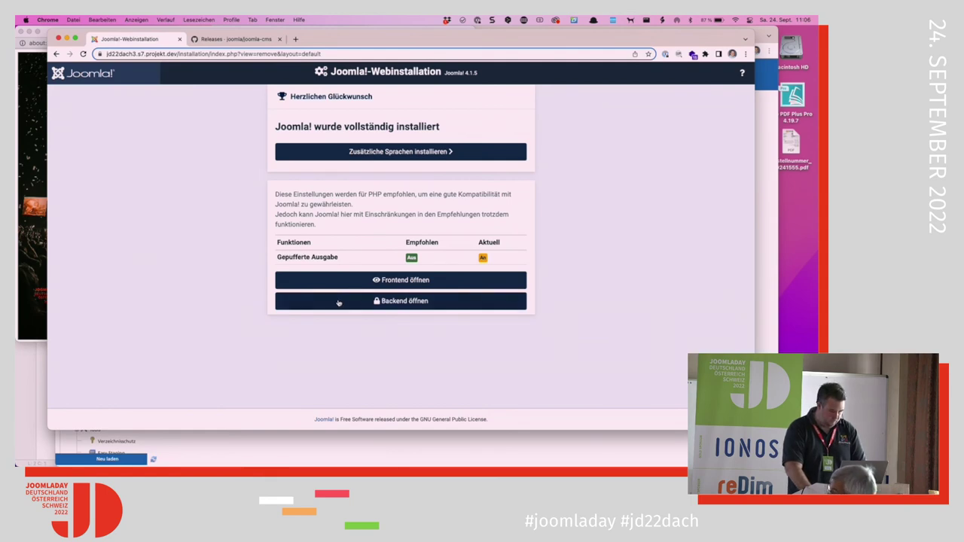
Tick German in the additional languages list, then skip language installation.
left_click(376, 153)
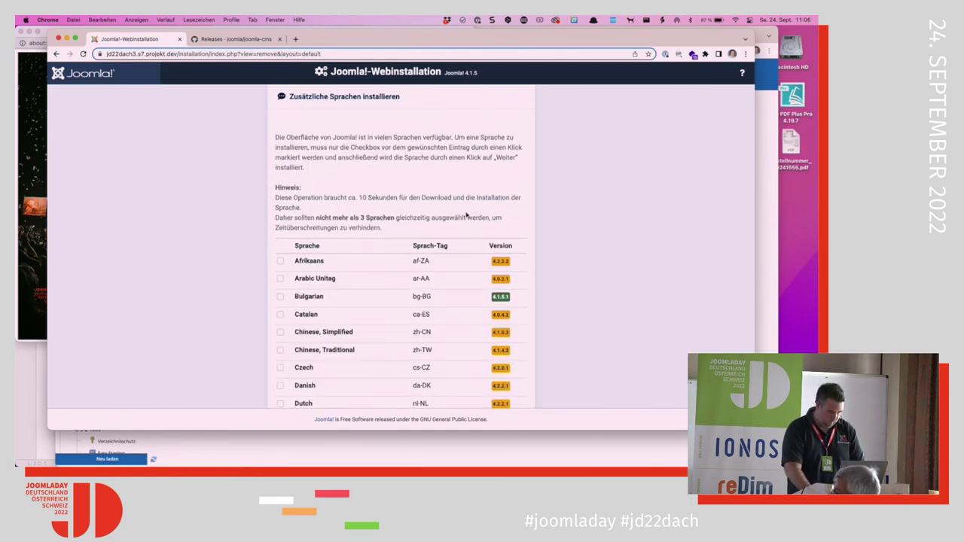
scroll(466, 216, "down", 2)
key("super+f")
type("german")
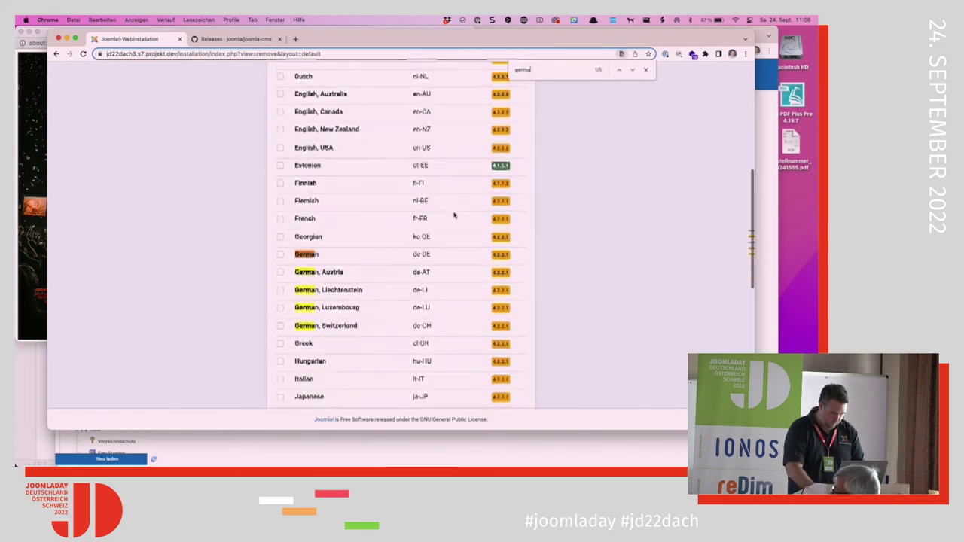
scroll(453, 216, "down", 1)
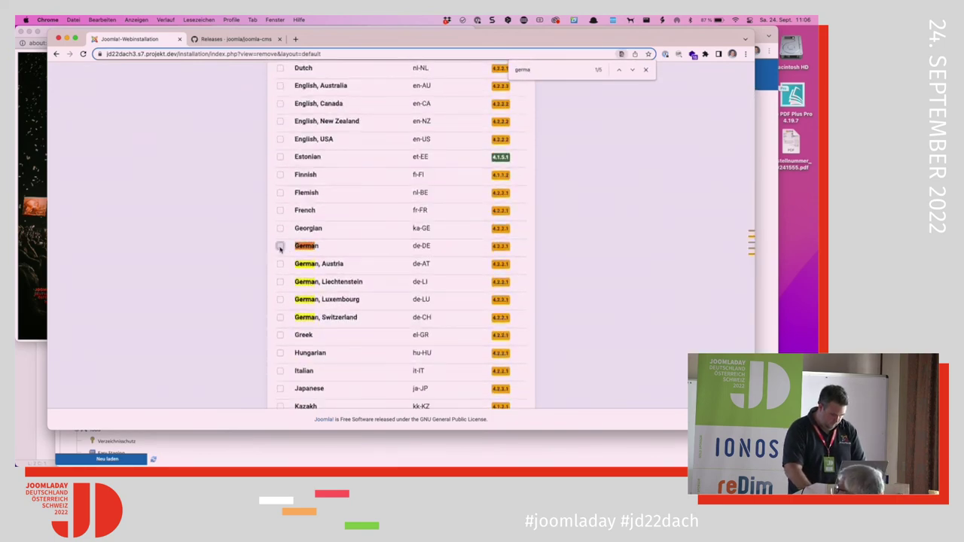
left_click(279, 248)
scroll(242, 294, "down", 10)
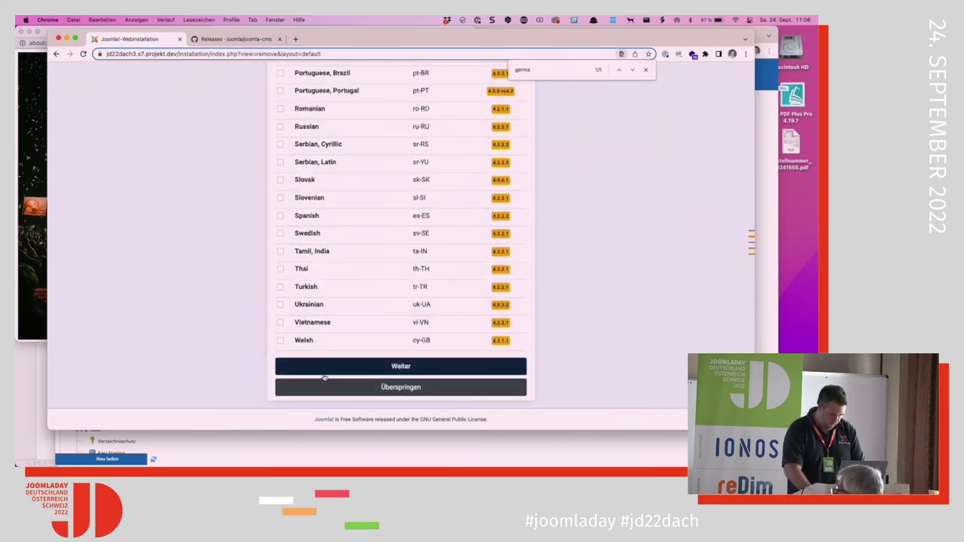
scroll(231, 292, "up", 8)
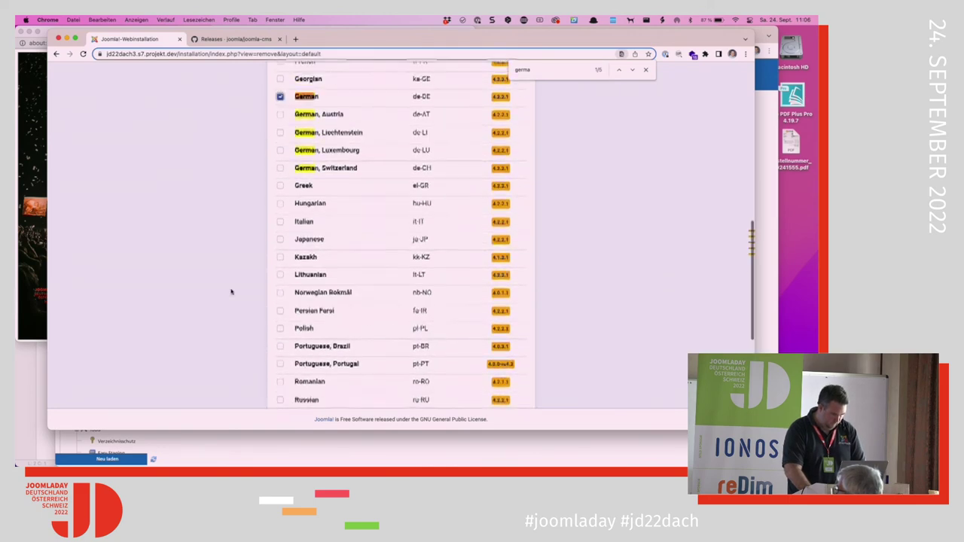
scroll(232, 292, "up", 3)
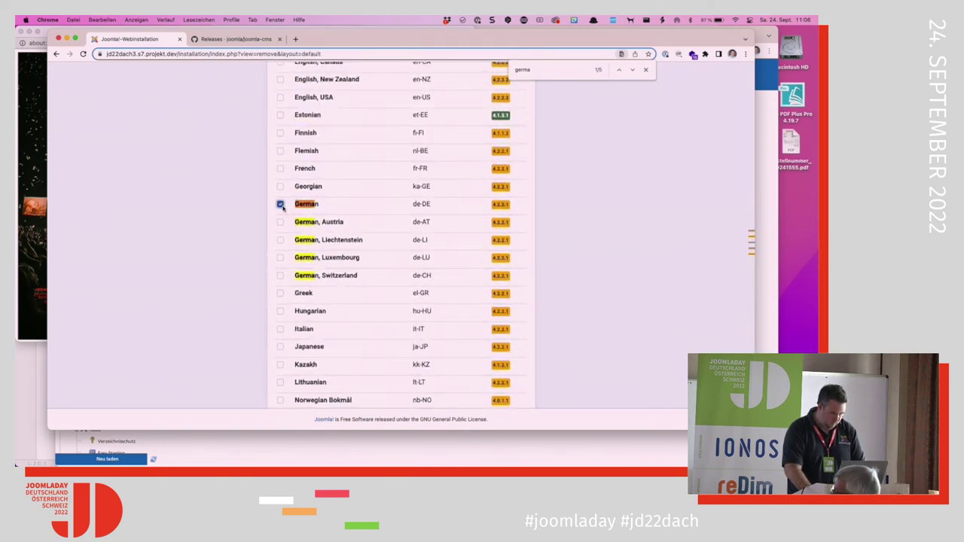
scroll(232, 298, "down", 10)
left_click(330, 389)
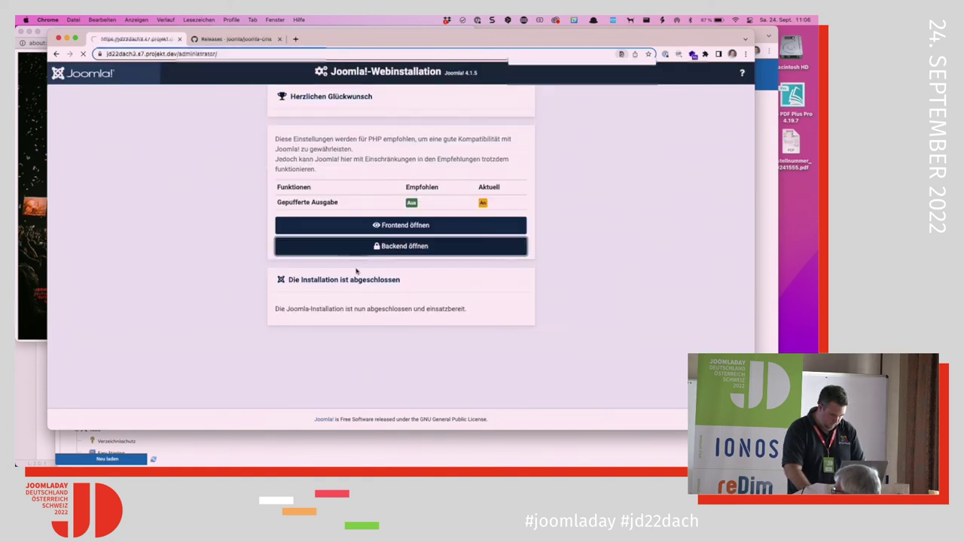
Log in as 'test' with the super user password and opt in to anonymous statistics.
left_click(482, 226)
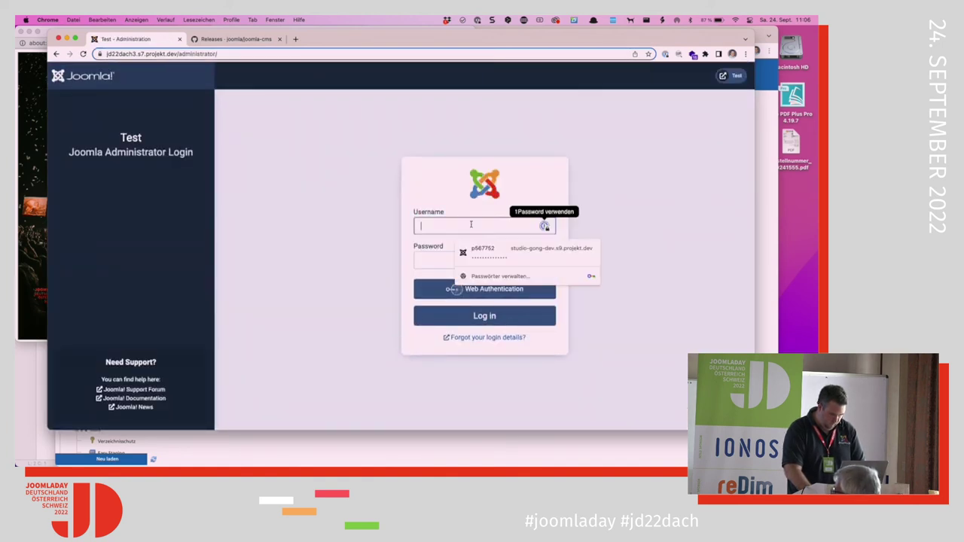
type("test")
key("Tab")
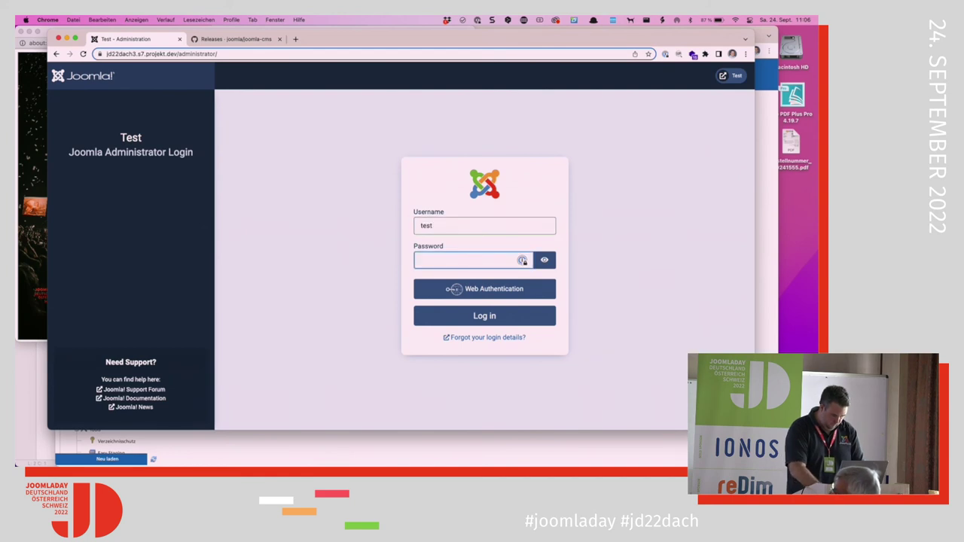
type("test12")
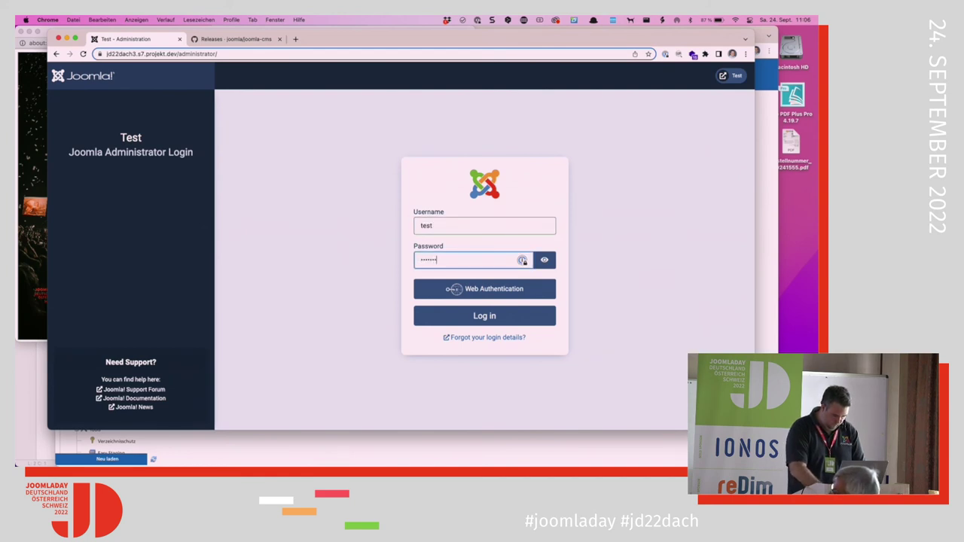
type("34")
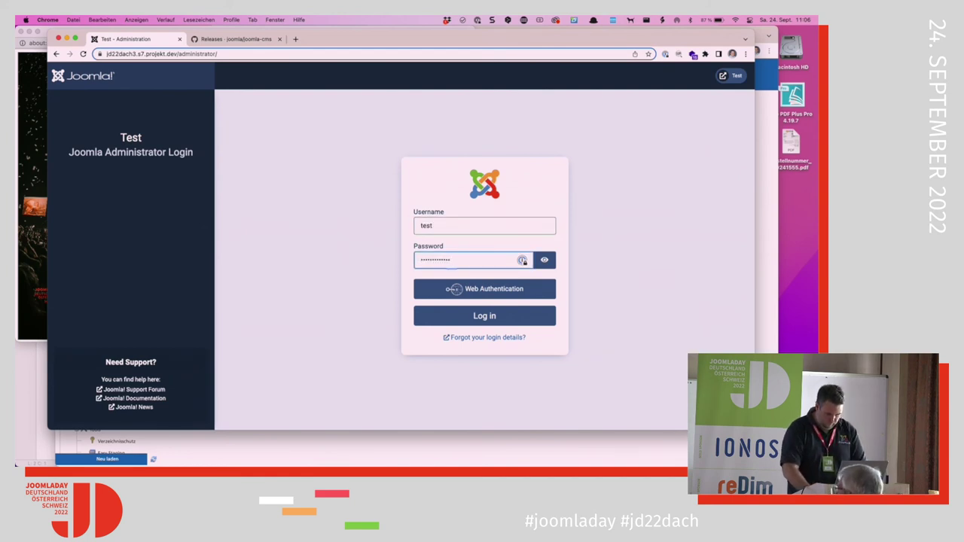
key("Tab")
key("Tab")
key("Return")
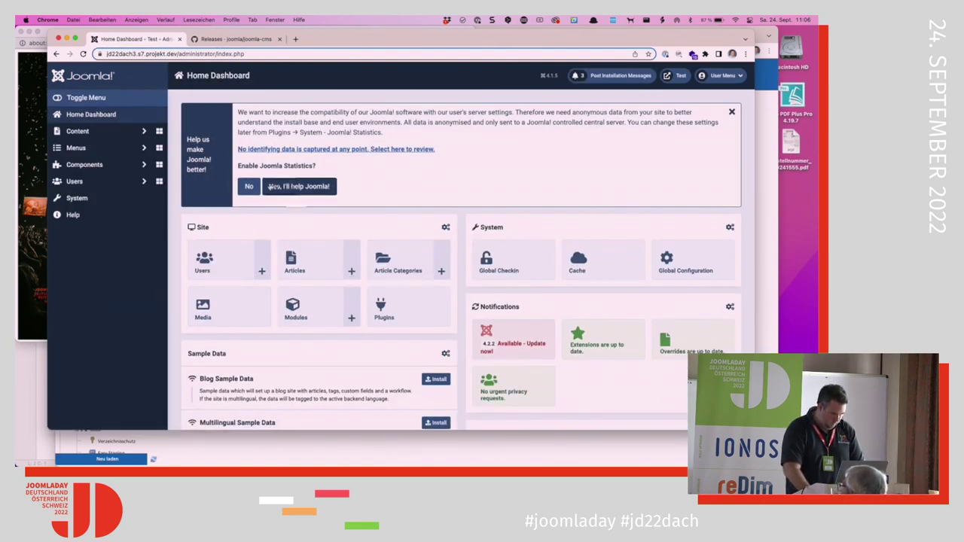
left_click(273, 187)
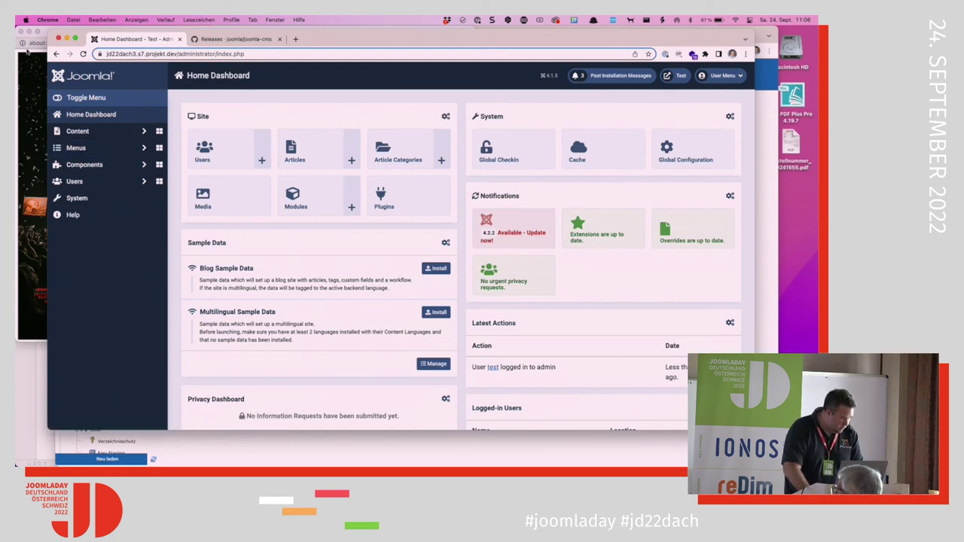
left_click(50, 36)
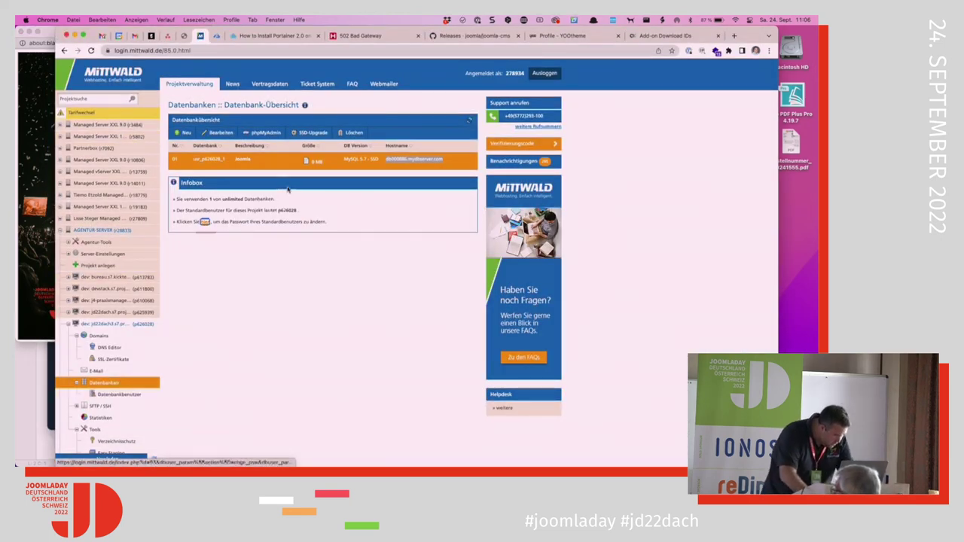
Open phpMyAdmin, filter the Joomla database's tables by 'schema' and open buwls_schemas.
left_click(204, 222)
left_click(260, 134)
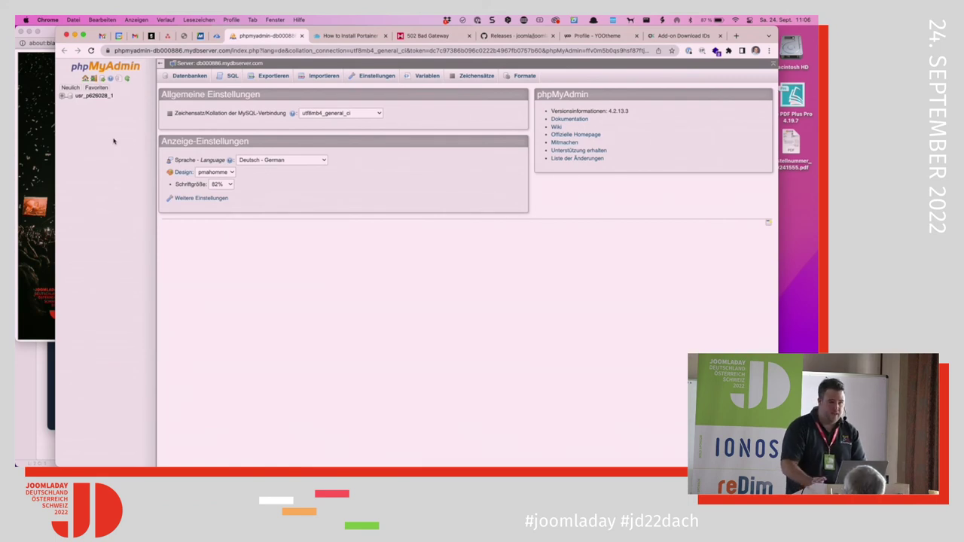
left_click(96, 97)
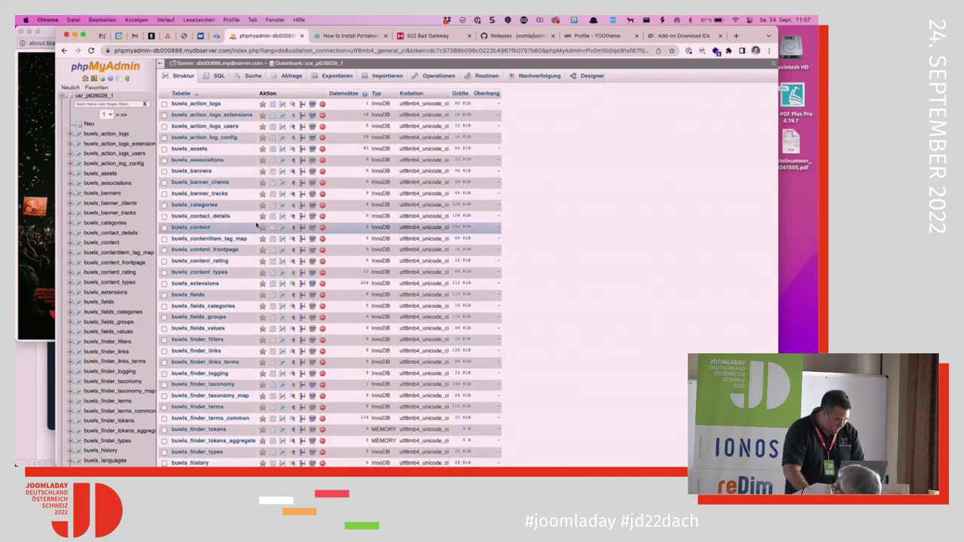
left_click(107, 113)
left_click(107, 113)
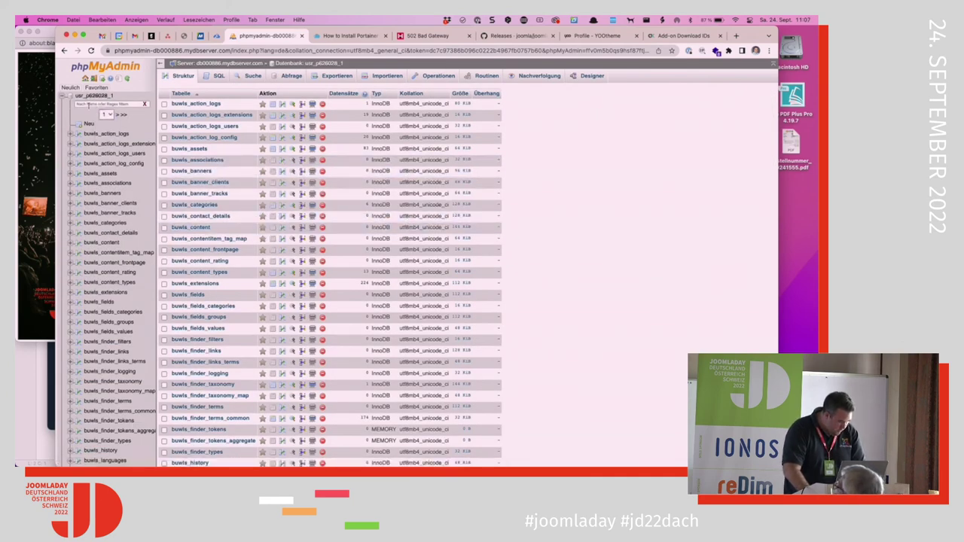
type("schema")
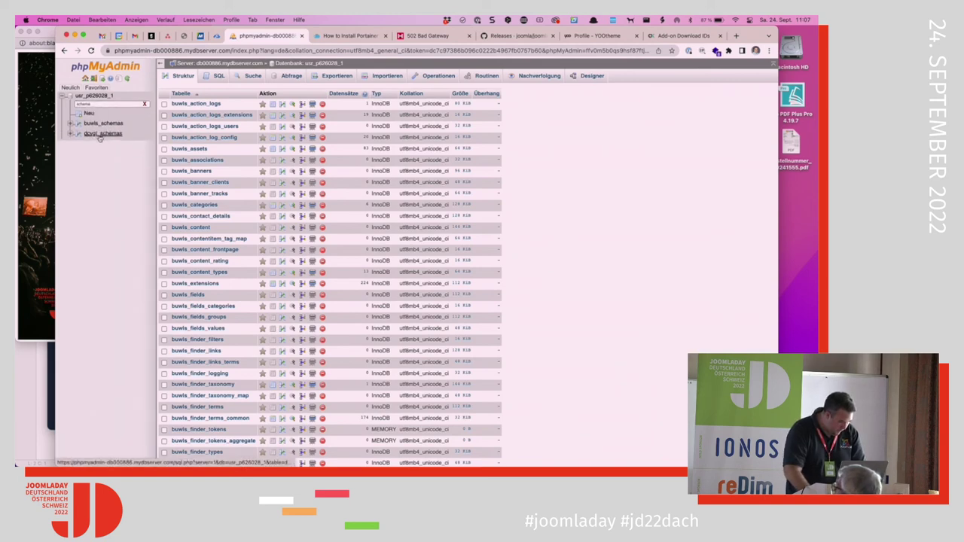
left_click(104, 123)
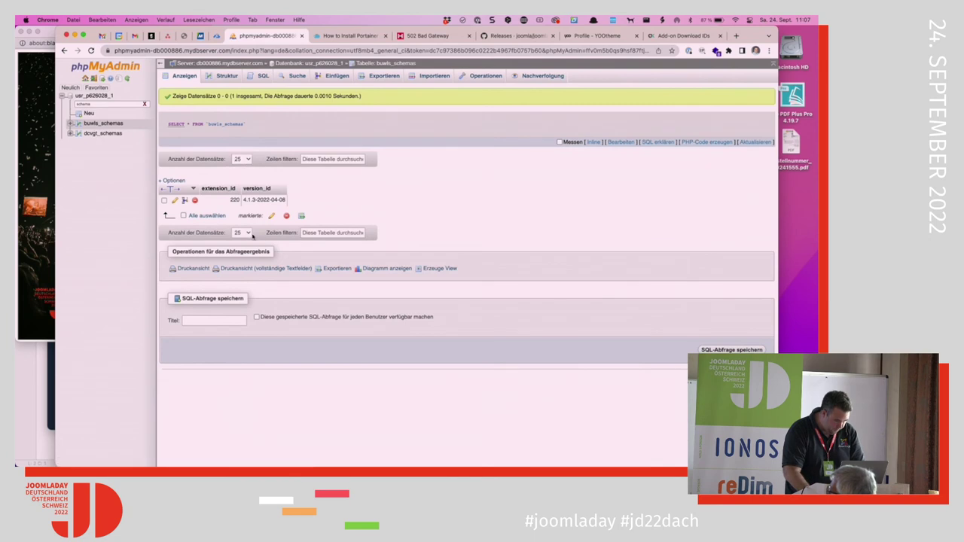
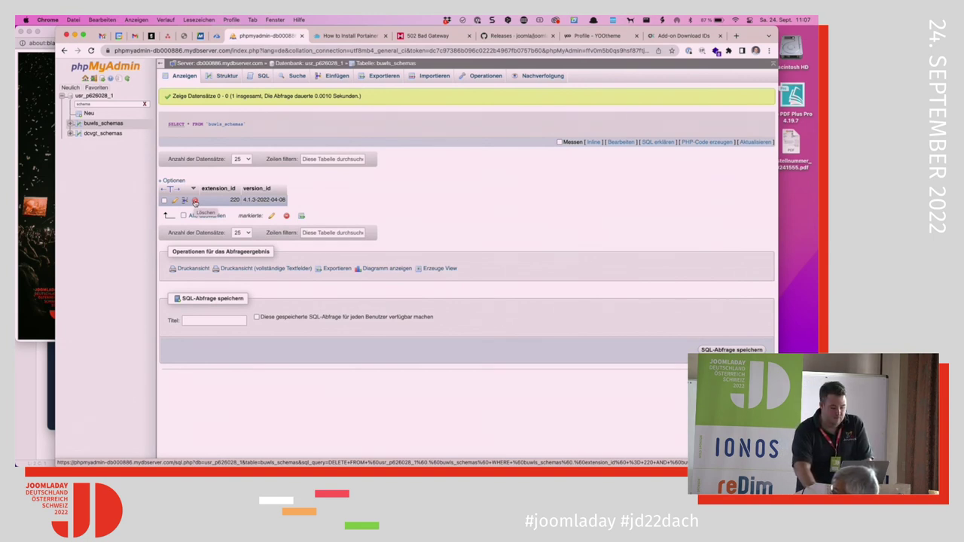
Delete the buwls_schemas row for extension 220 with version 4.1.3-2022-04-08, leaving the table empty.
double_click(259, 200)
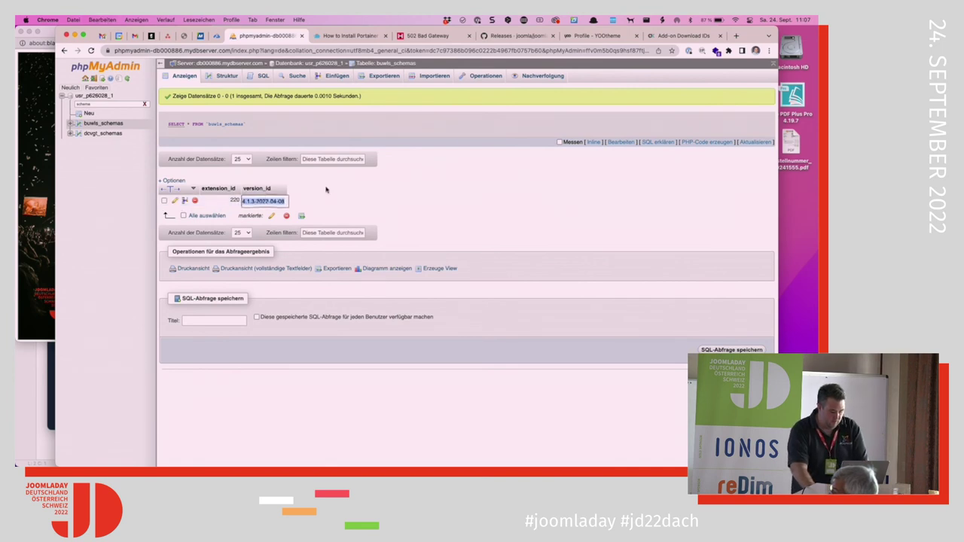
left_click(422, 182)
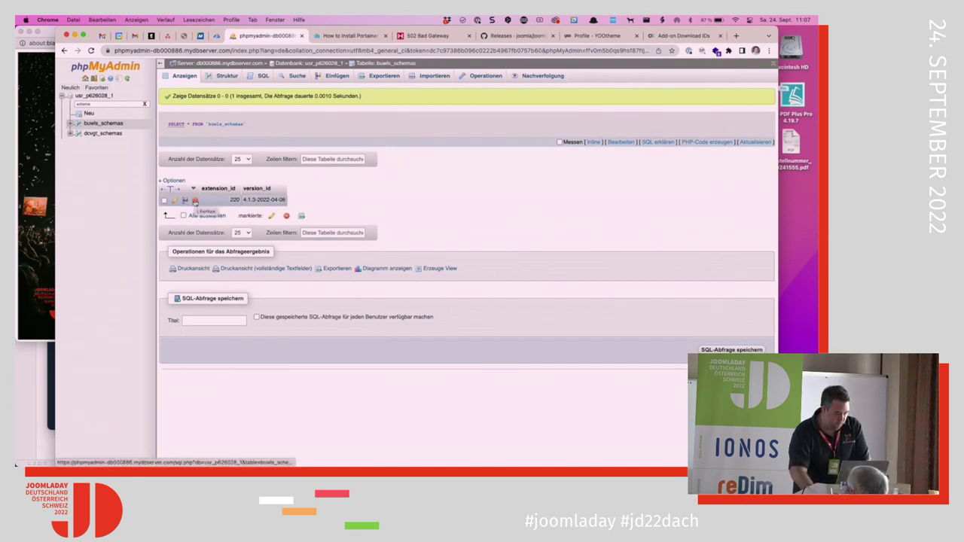
left_click(194, 202)
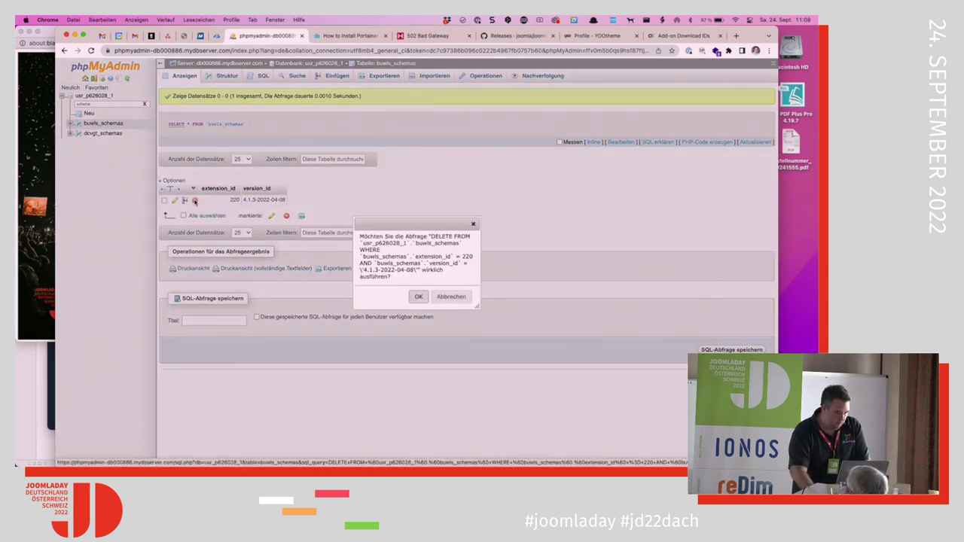
left_click(420, 298)
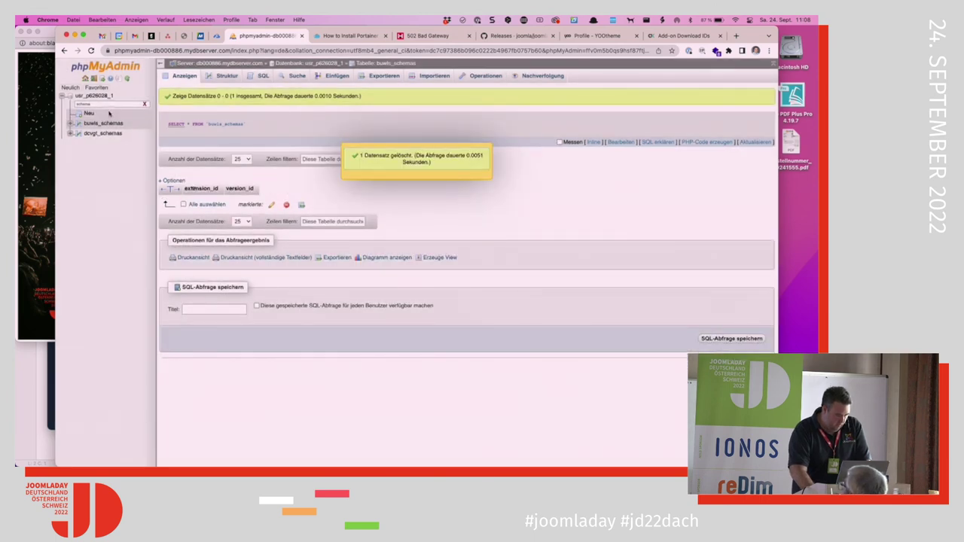
left_click(102, 107)
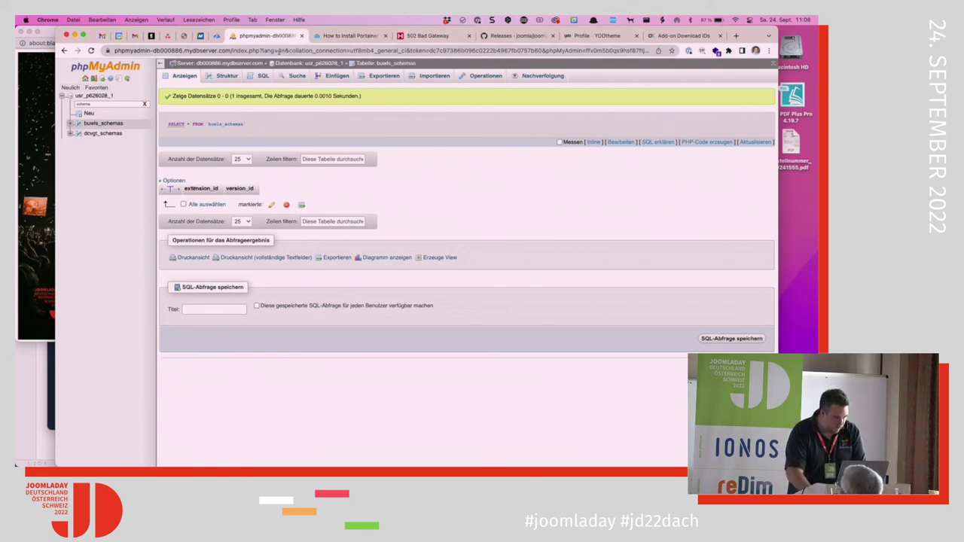
key("super+Tab")
key("super+Tab")
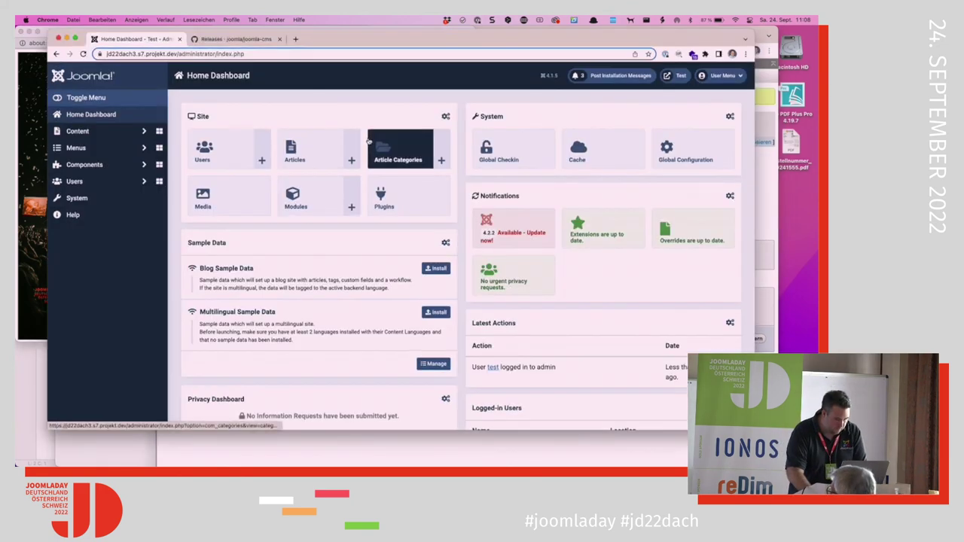
Reload the dashboard and review the Joomla 4.2.2 pre-update check's failing database structure requirement.
key("super+r")
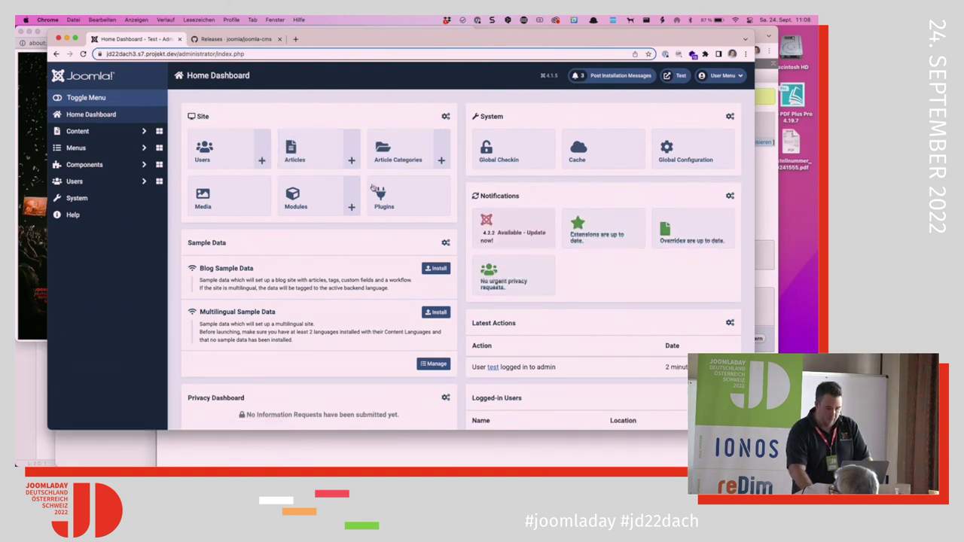
left_click(513, 241)
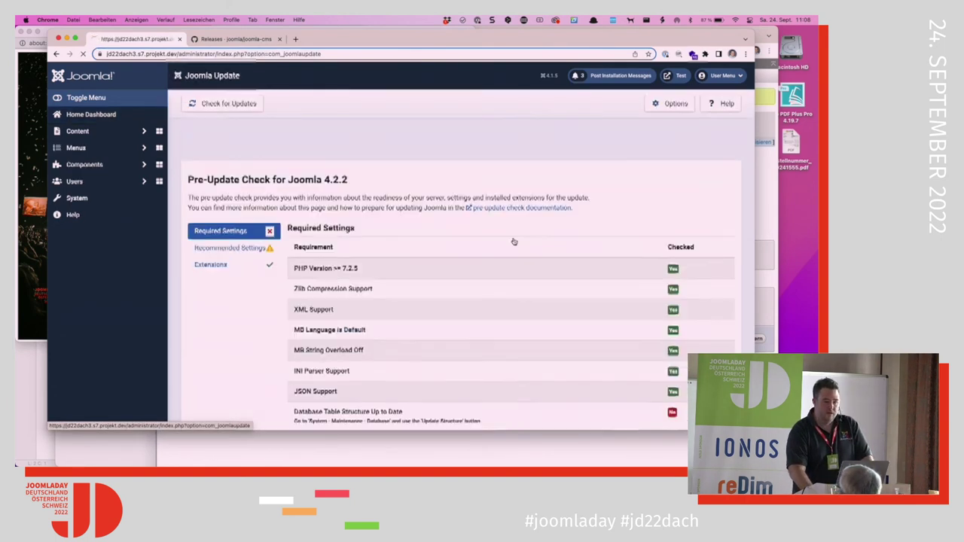
scroll(239, 285, "down", 3)
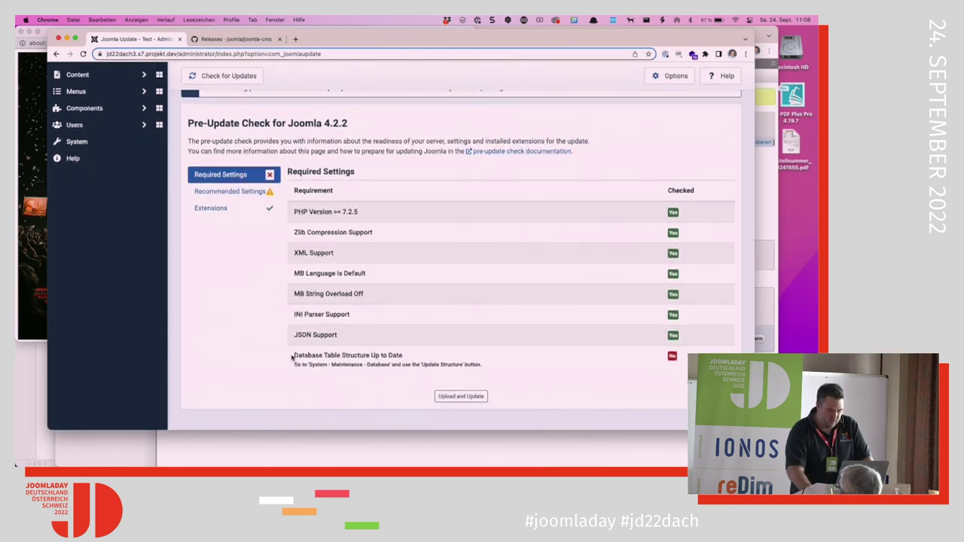
left_click_drag(293, 354, 449, 365)
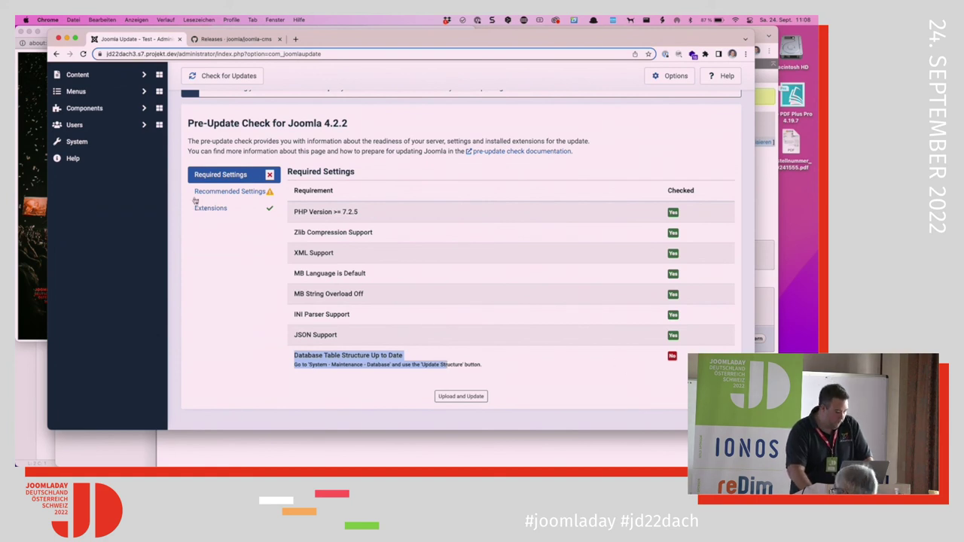
Check System > Maintenance > Database, which lists no matching results, then return to phpMyAdmin.
left_click(76, 141)
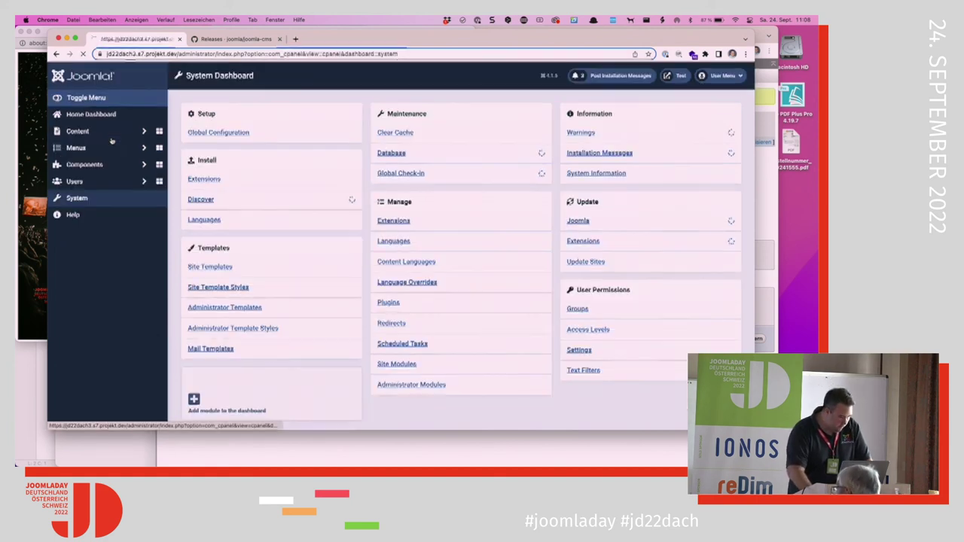
left_click(391, 153)
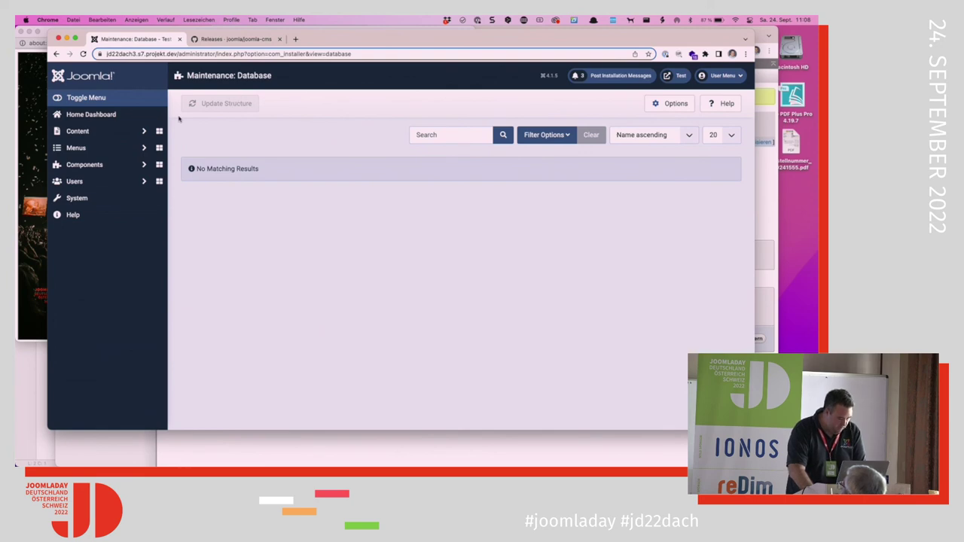
key("super+Tab")
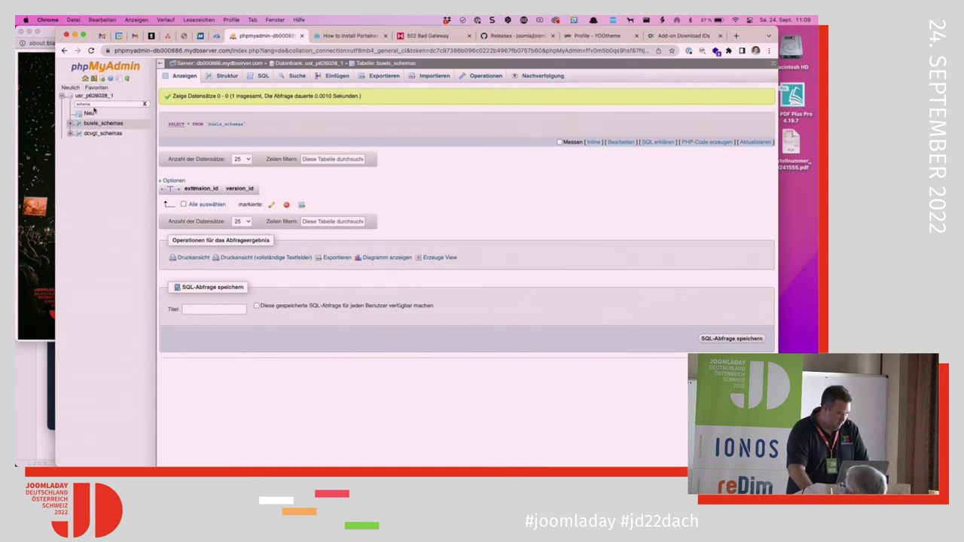
Filter the table list by 'update' and inspect buwls_update_sites and buwls_update_sites_extensions.
double_click(92, 106)
type("sp")
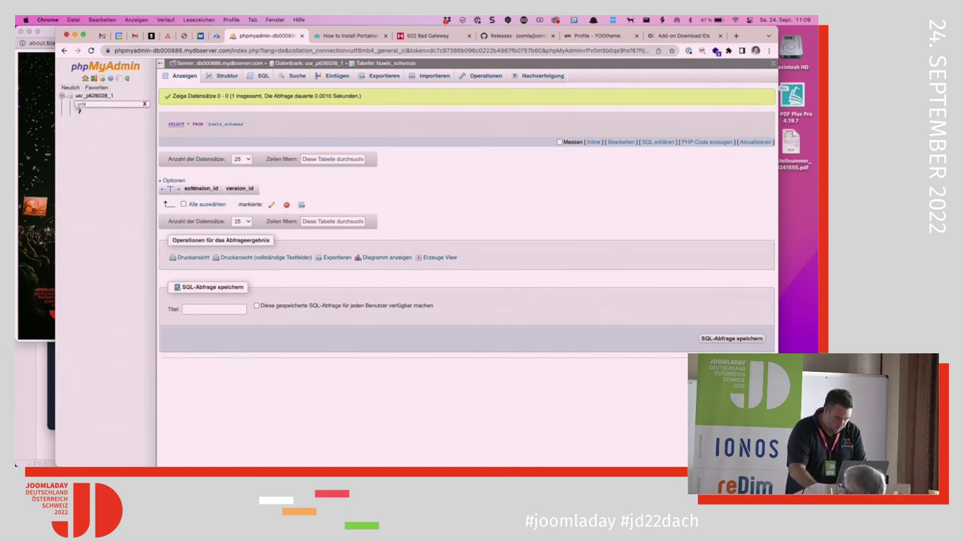
type("rt")
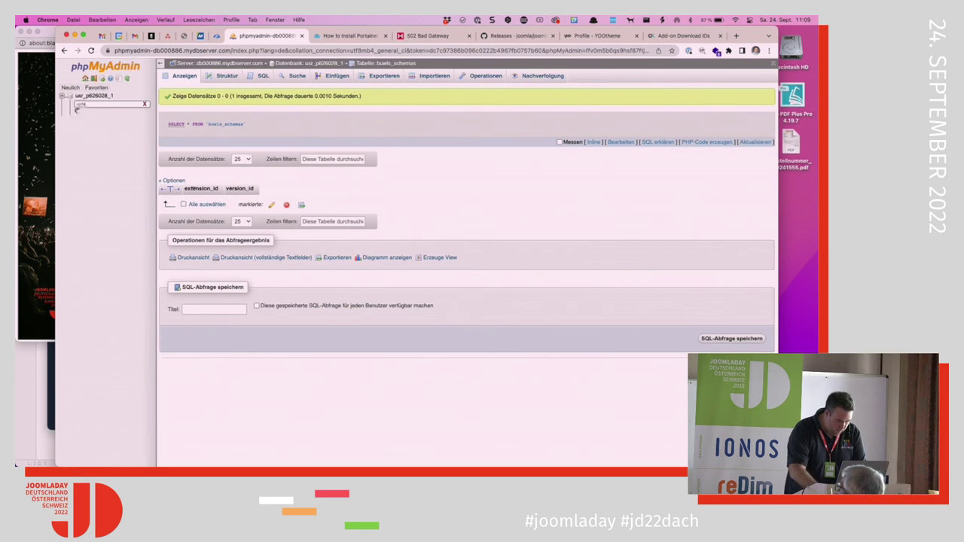
key("ctrl+a")
type("update")
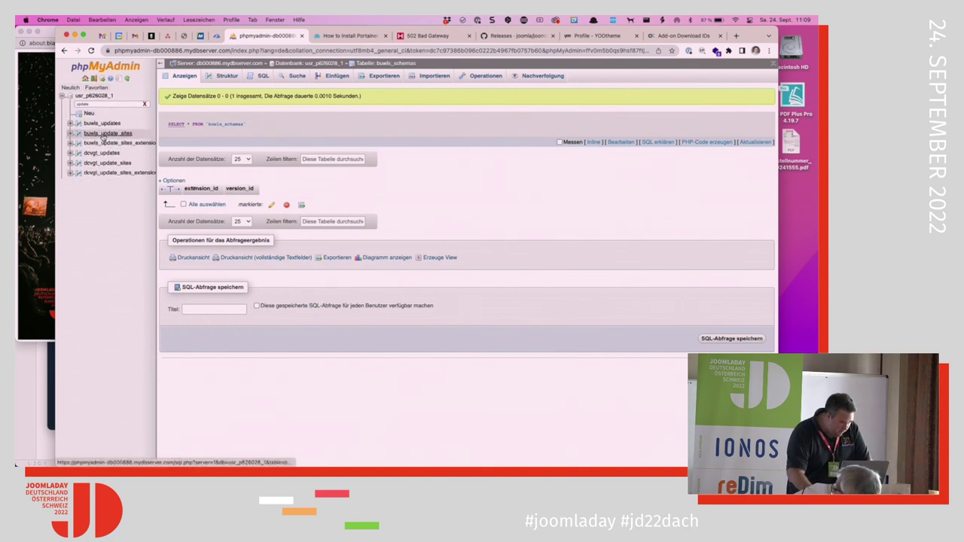
left_click(106, 133)
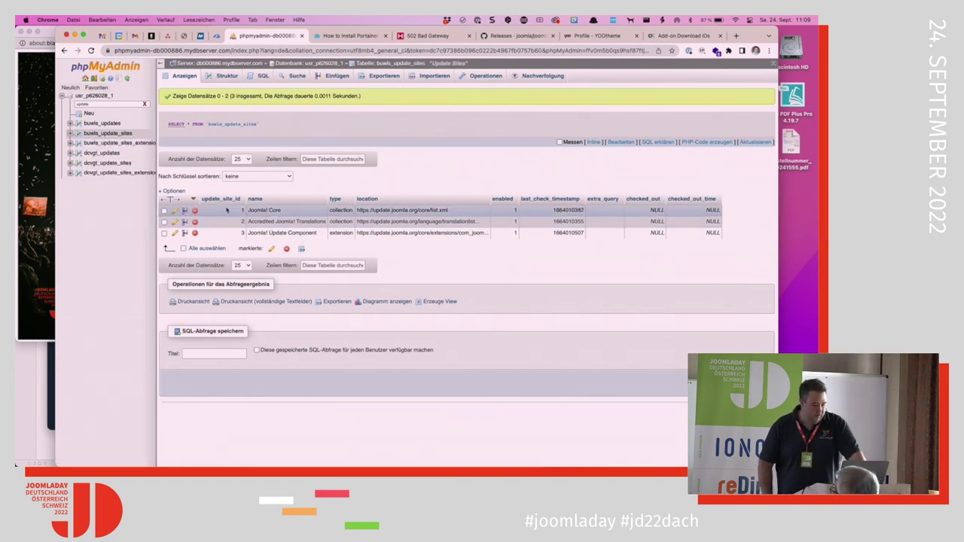
left_click(141, 145)
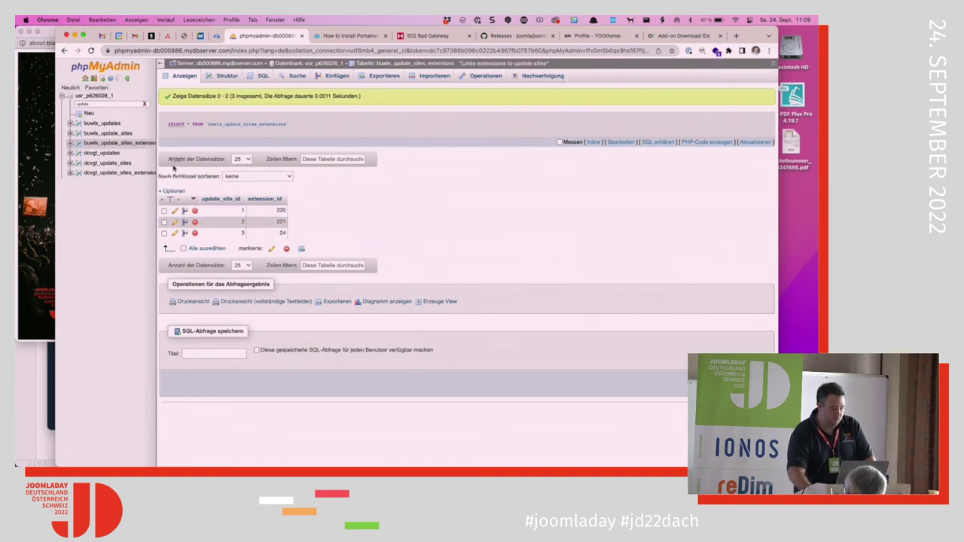
Filter the table list for the schema tables and reopen buwls_schemas, still empty.
double_click(101, 105)
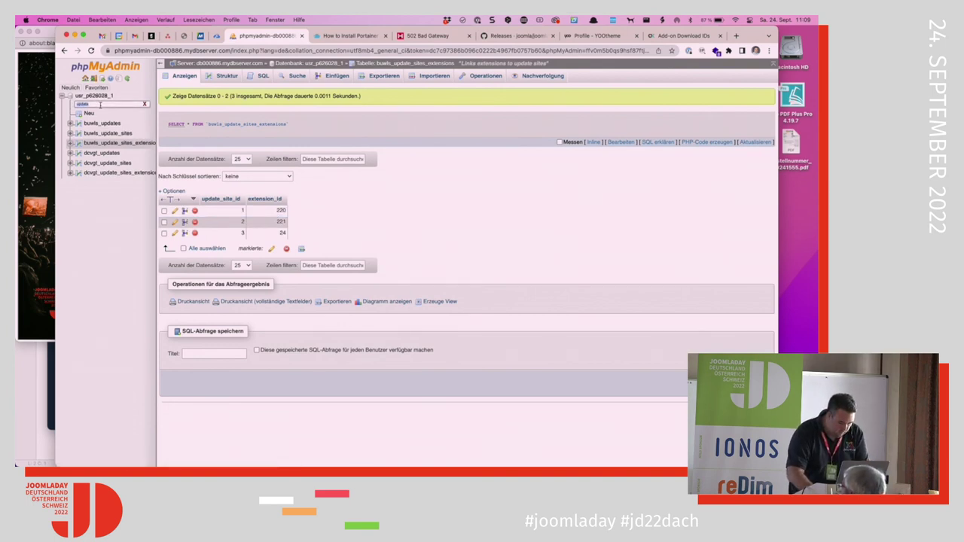
type("xtheme")
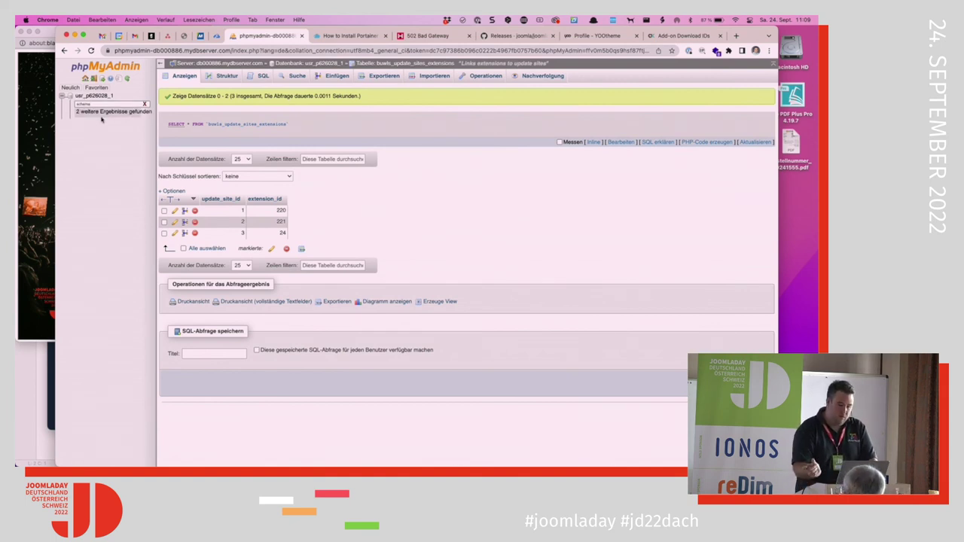
left_click(110, 112)
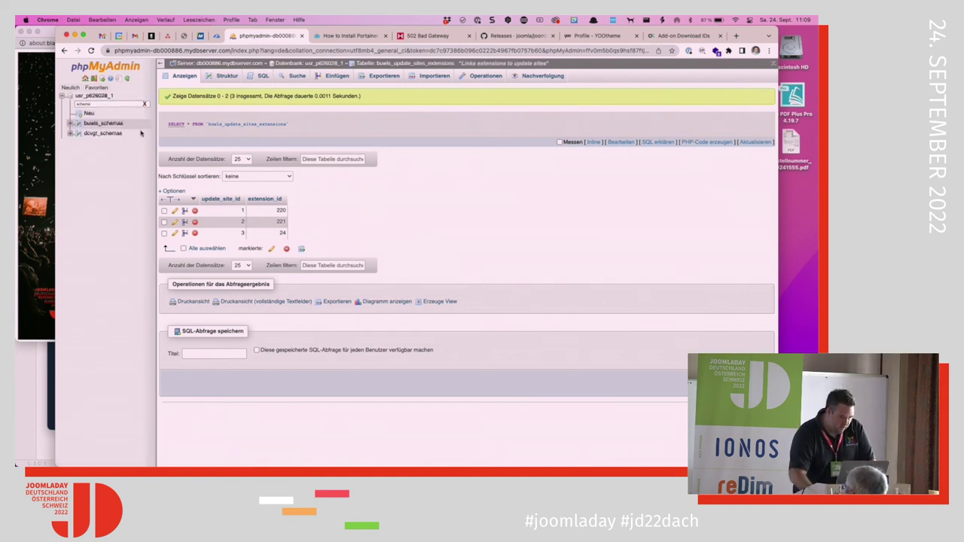
left_click(103, 123)
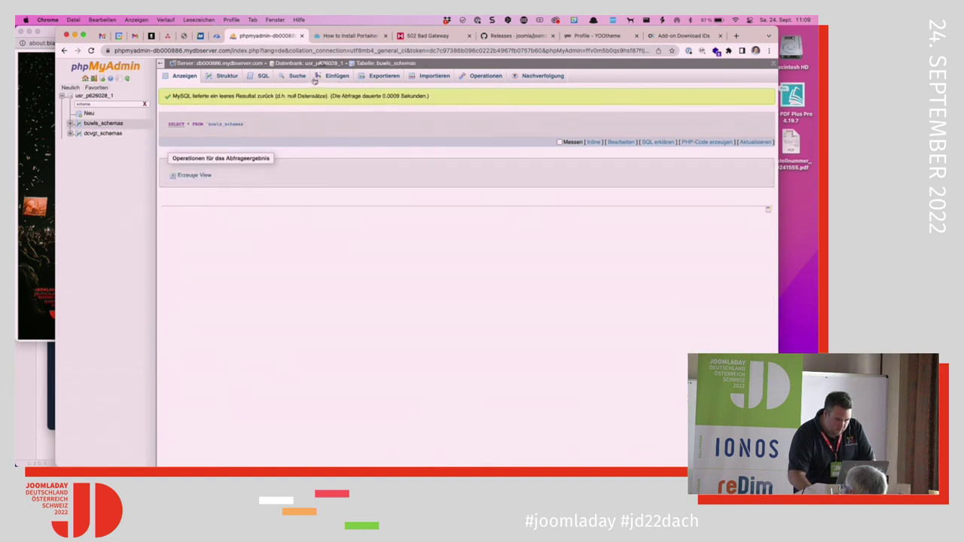
Fill a new buwls_schemas insert row with extension_id 220 and version_id 4.1.3-2022-04-08.
left_click(331, 76)
left_click(348, 101)
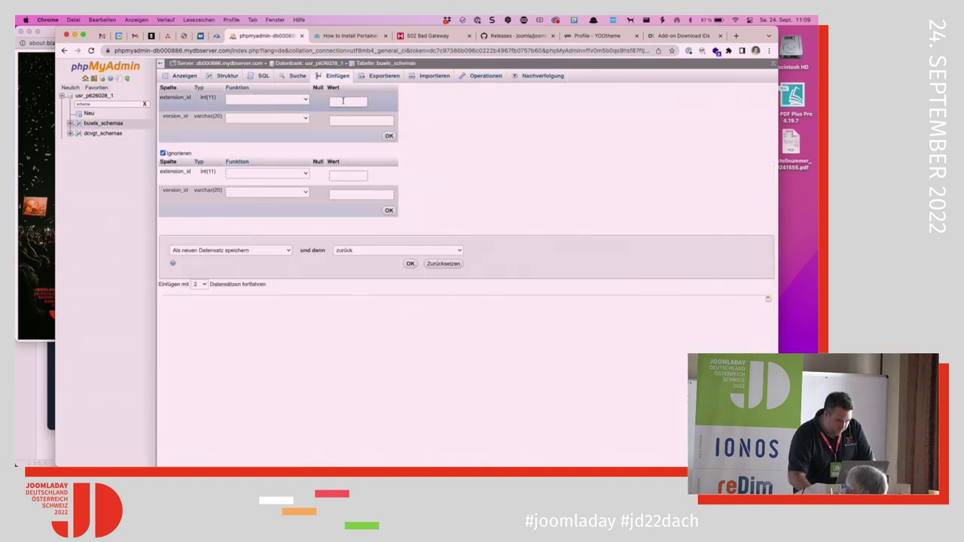
type("220")
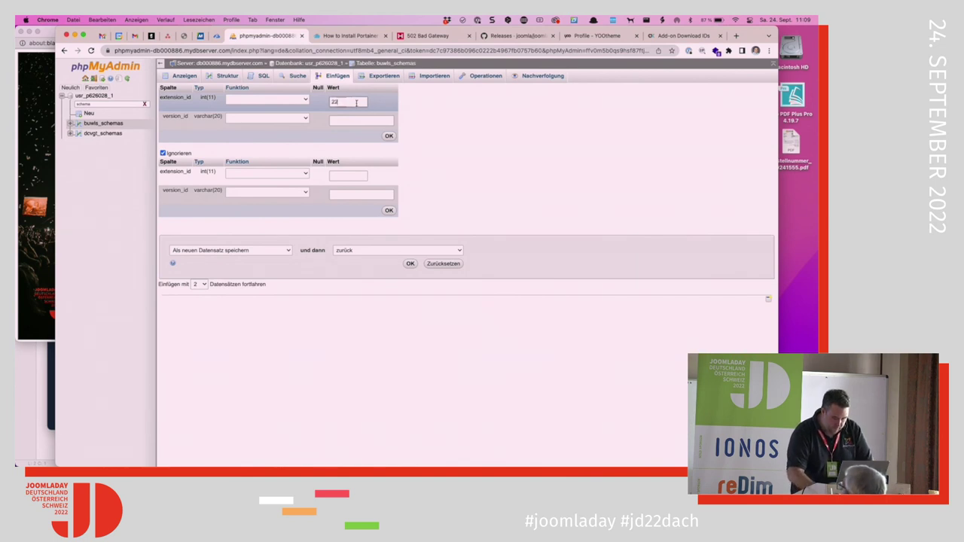
left_click(345, 121)
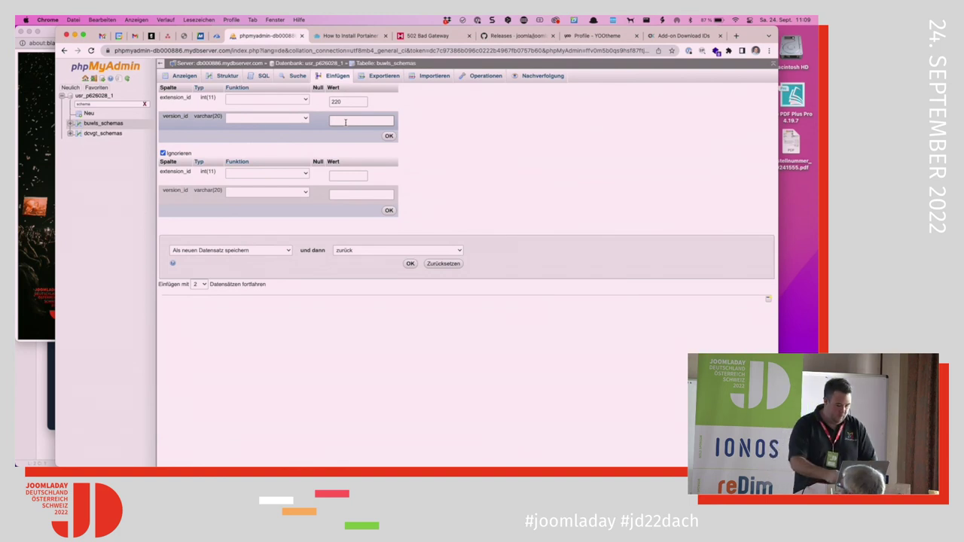
type("4.1.3-2022-04-08")
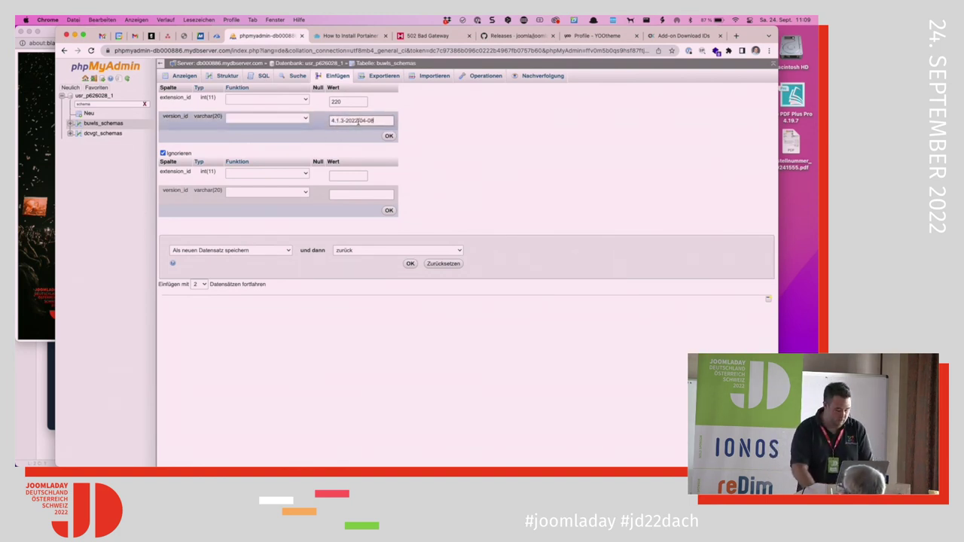
key("super+Tab")
key("super+Tab")
key("super+shift+Tab")
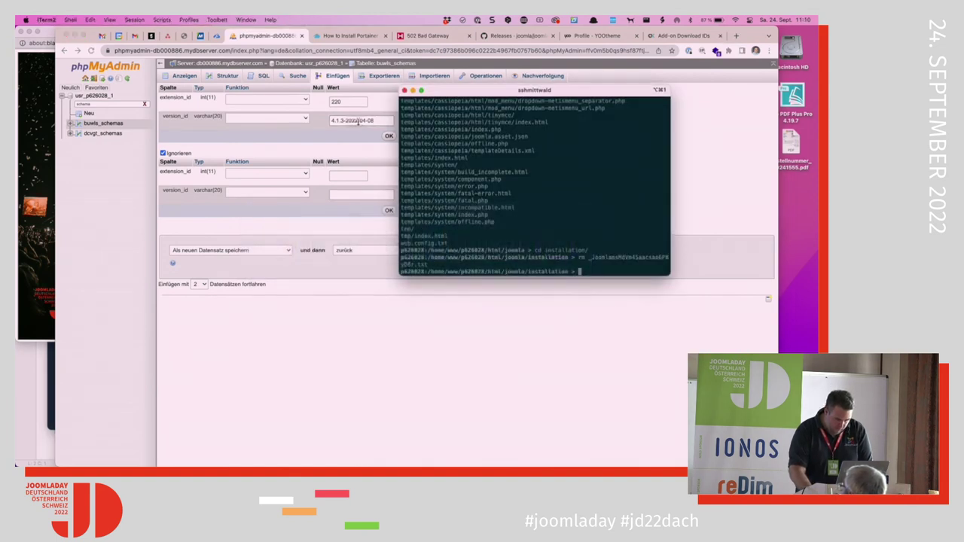
In the terminal, go up to the joomla folder and into administrator/components/com_admin/sql/updates, listing it.
type("..")
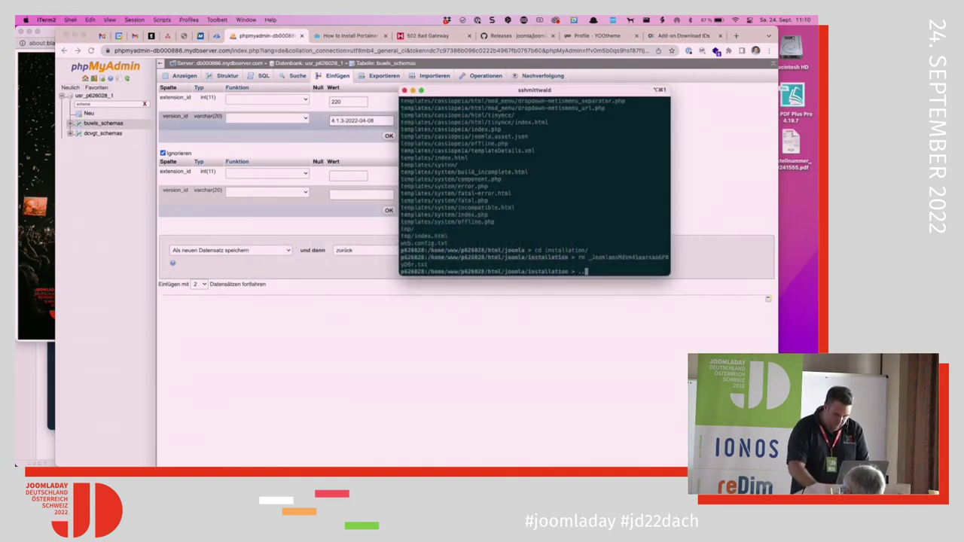
key("Return")
key("super+Tab")
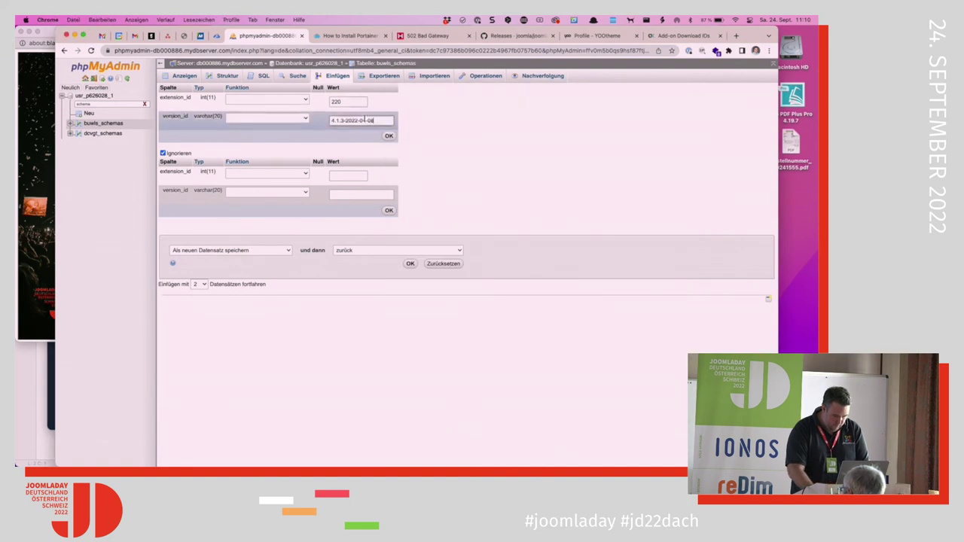
key("super+Tab")
type("cd ")
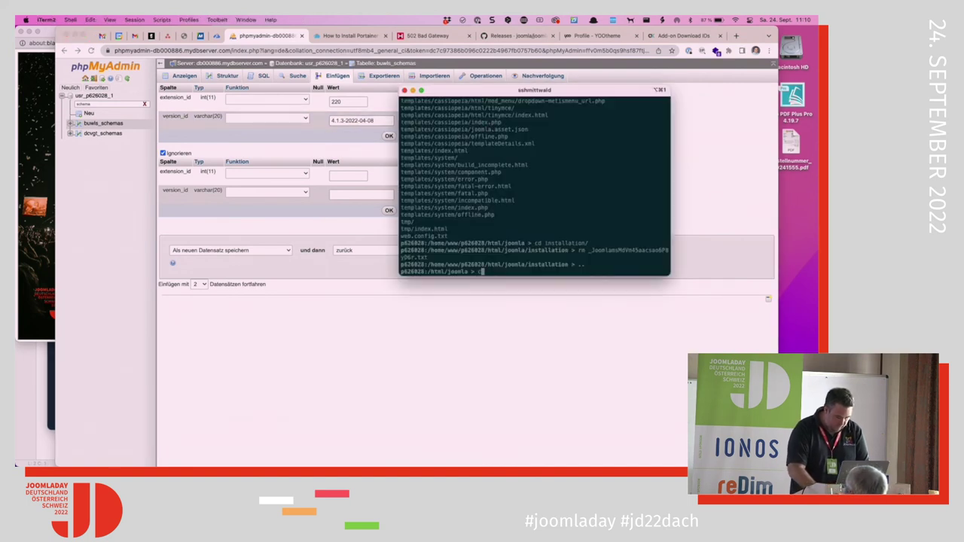
type("administrator/")
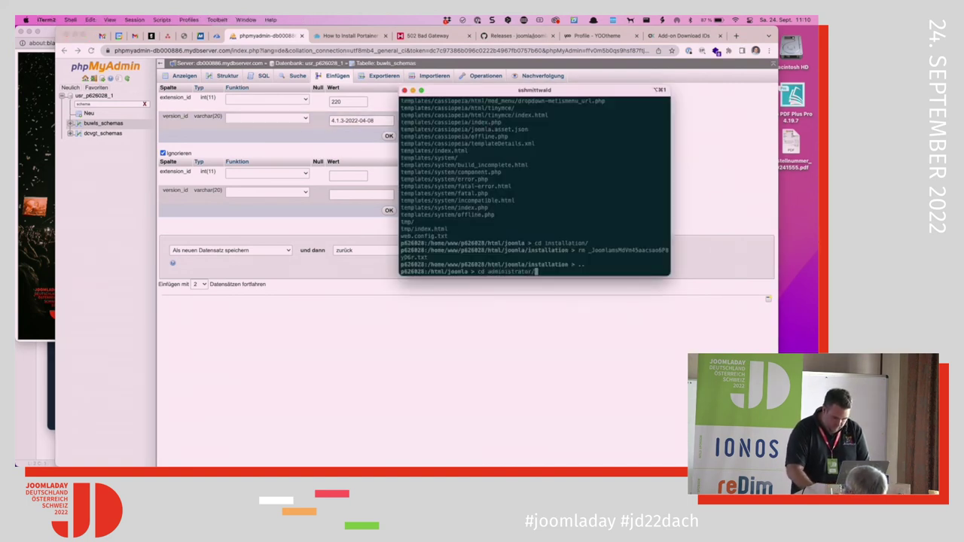
type("components/com_admin/")
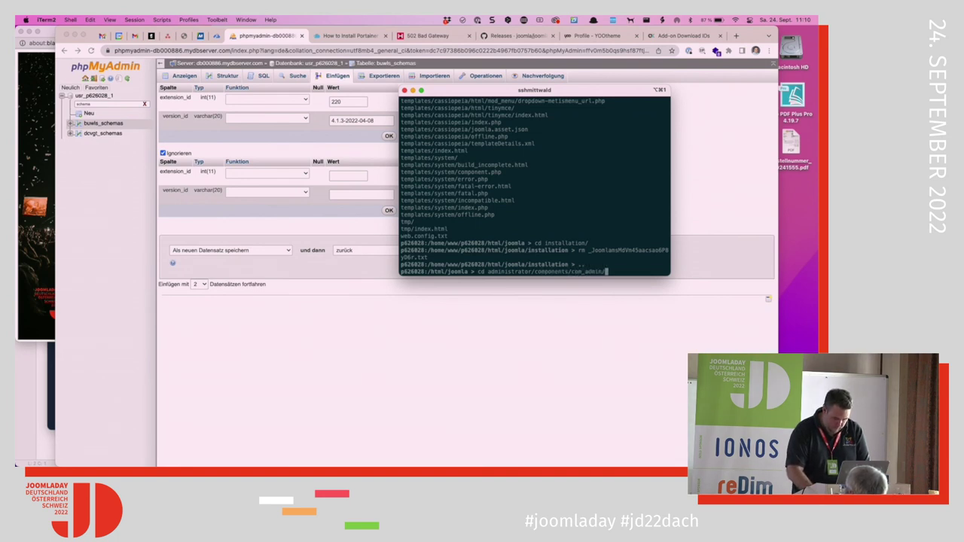
type("sq")
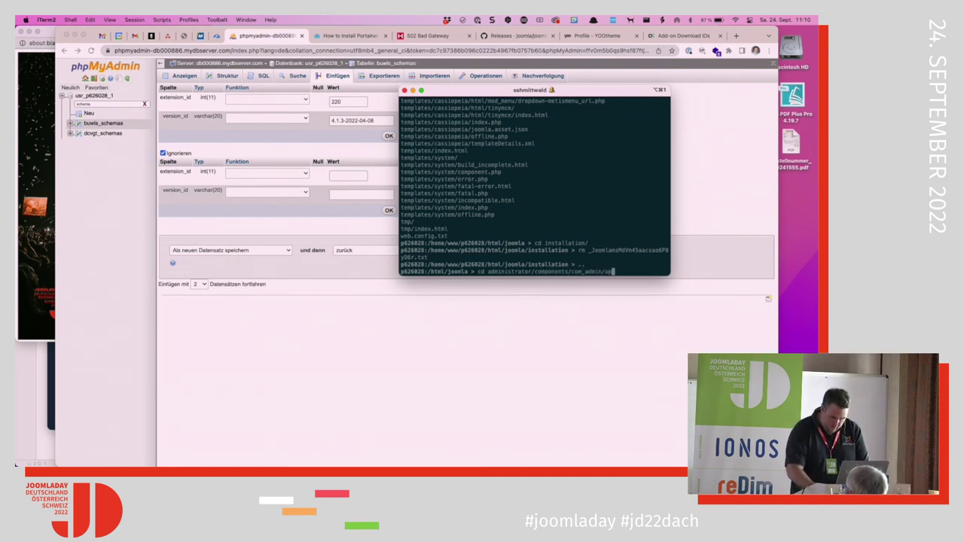
key("BackSpace")
key("Tab")
key("Tab")
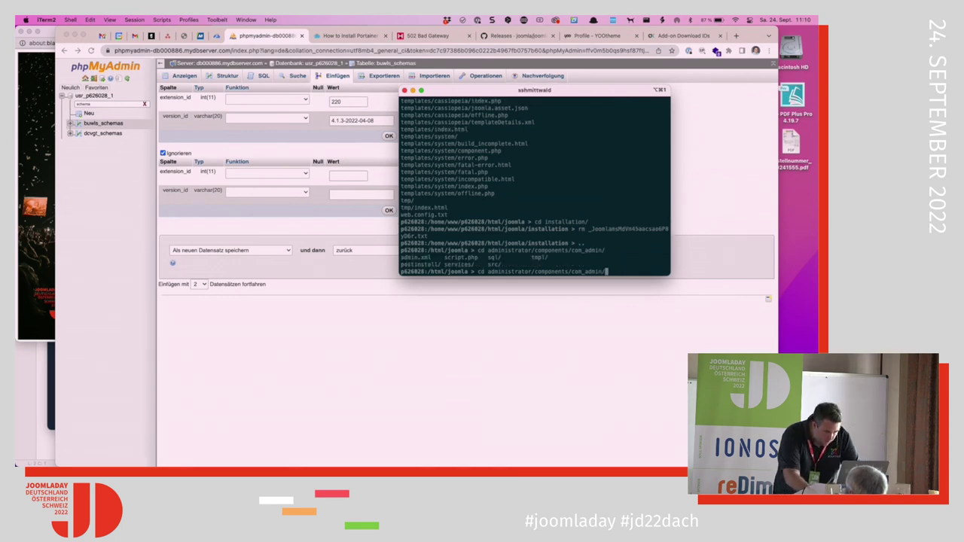
type("s")
key("Tab")
key("Tab")
key("Tab")
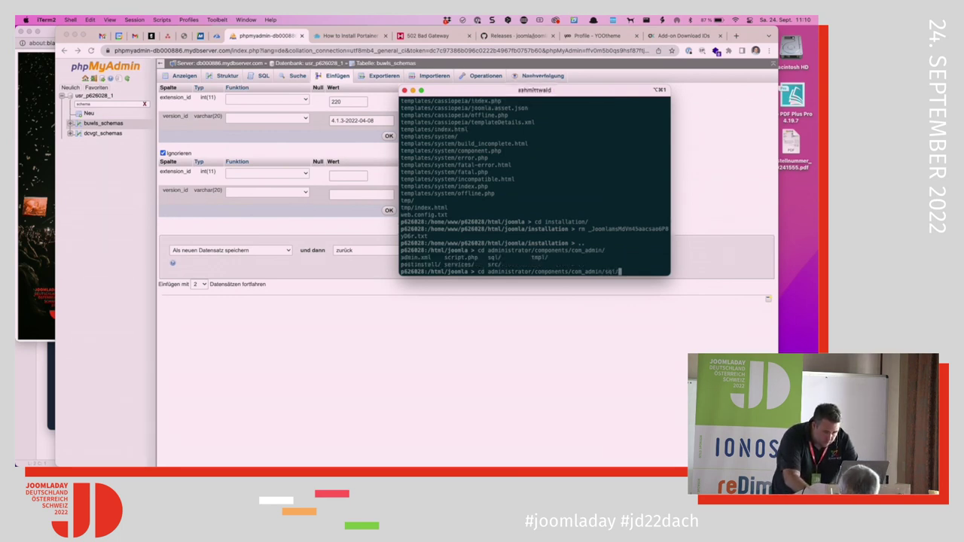
type("u")
key("Tab")
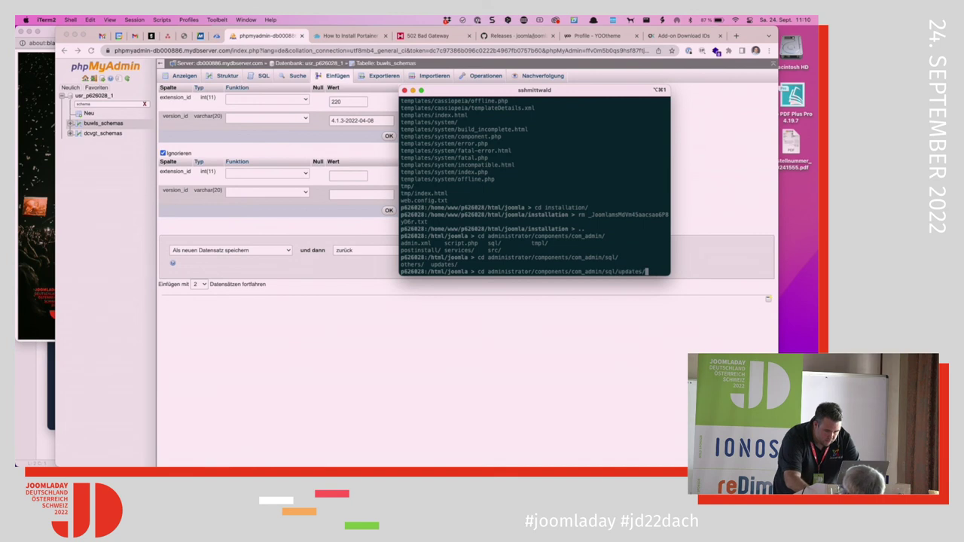
key("Return")
type("ll")
key("Return")
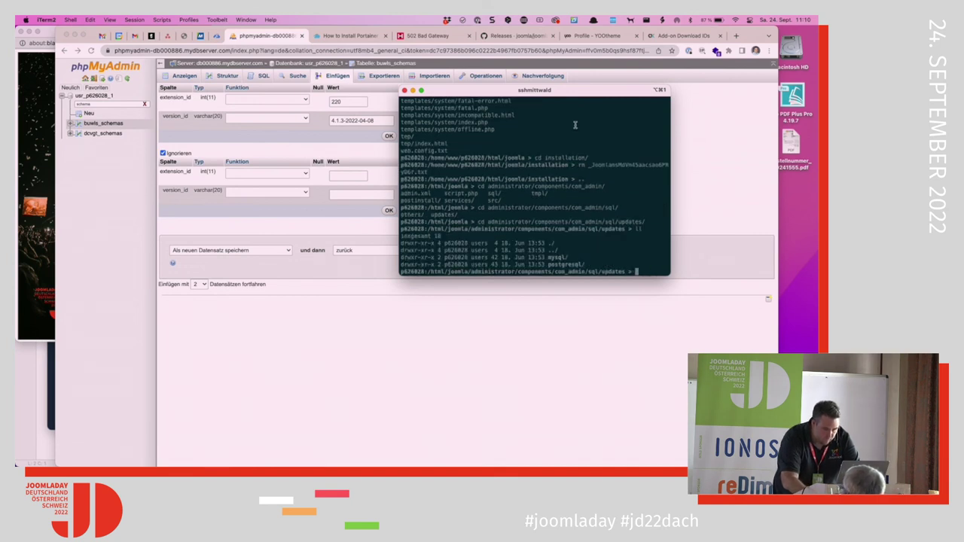
List the mysql update scripts, enlarging the terminal to confirm the latest is 4.1.3-2022-04-08.sql.
type("cd m")
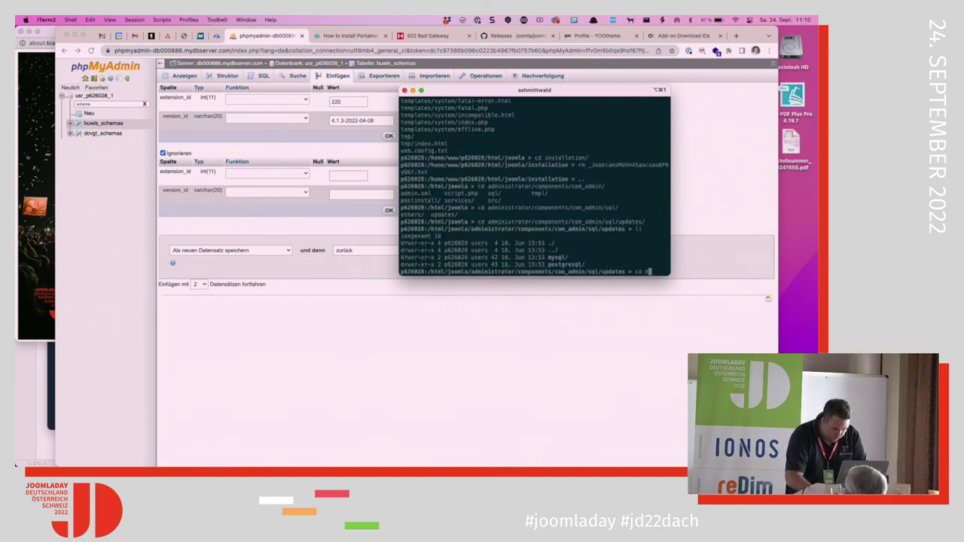
key("Tab")
key("Return")
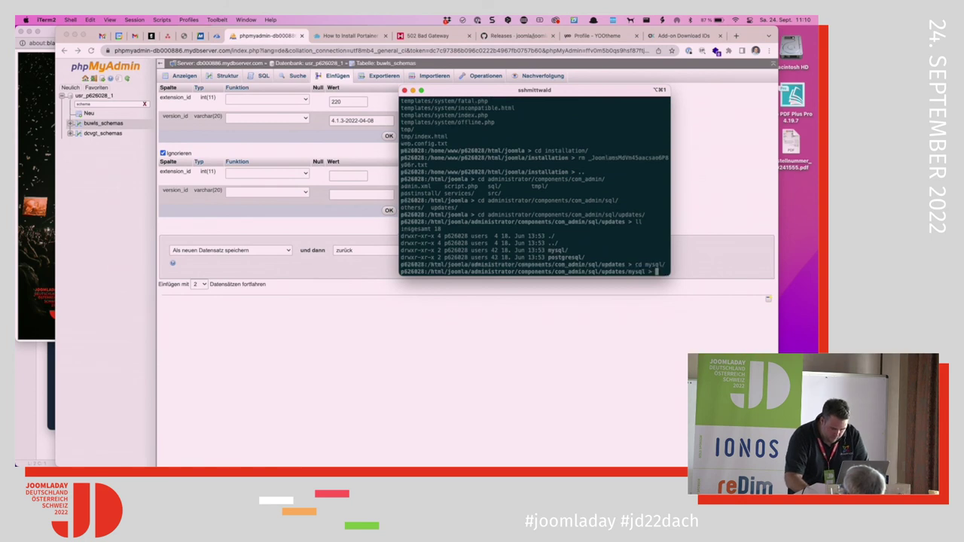
type("ll")
key("Return")
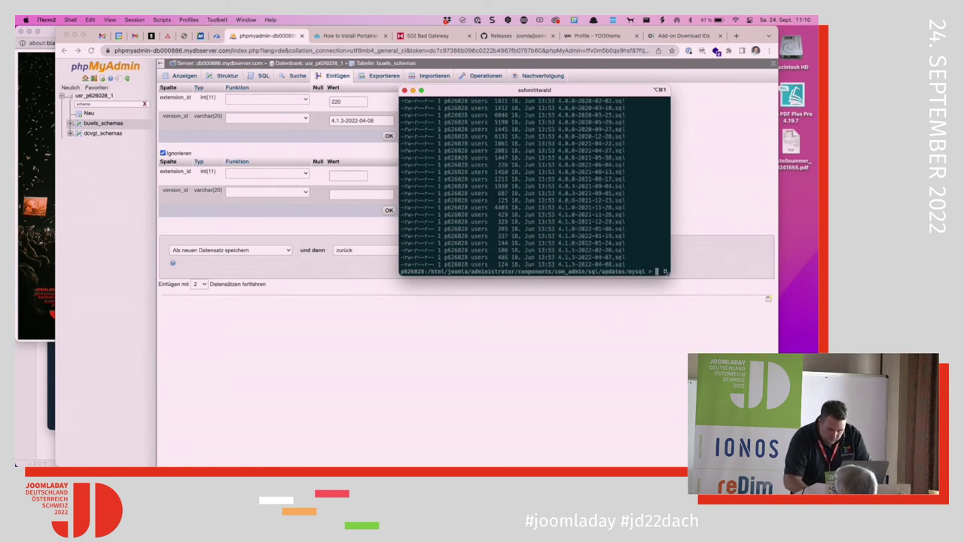
left_click_drag(670, 276, 713, 440)
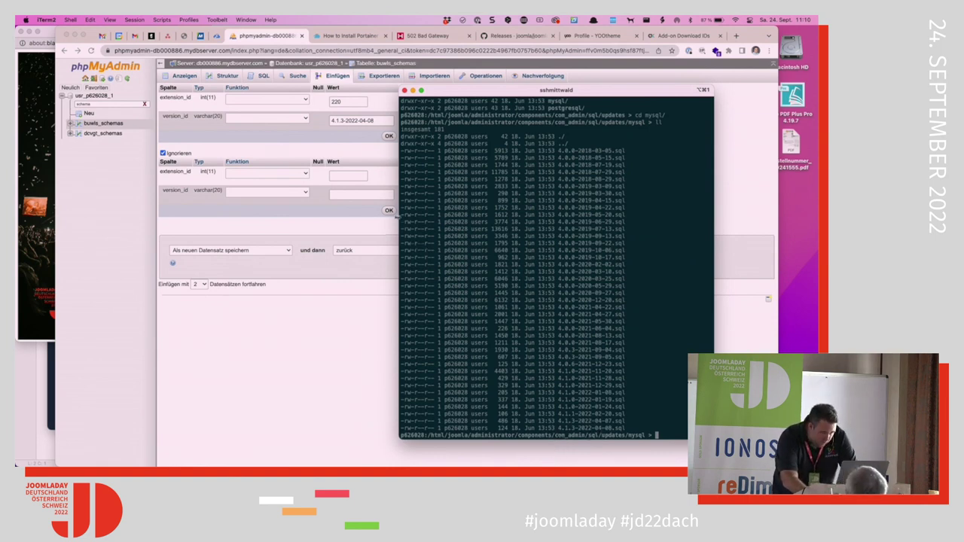
left_click(372, 152)
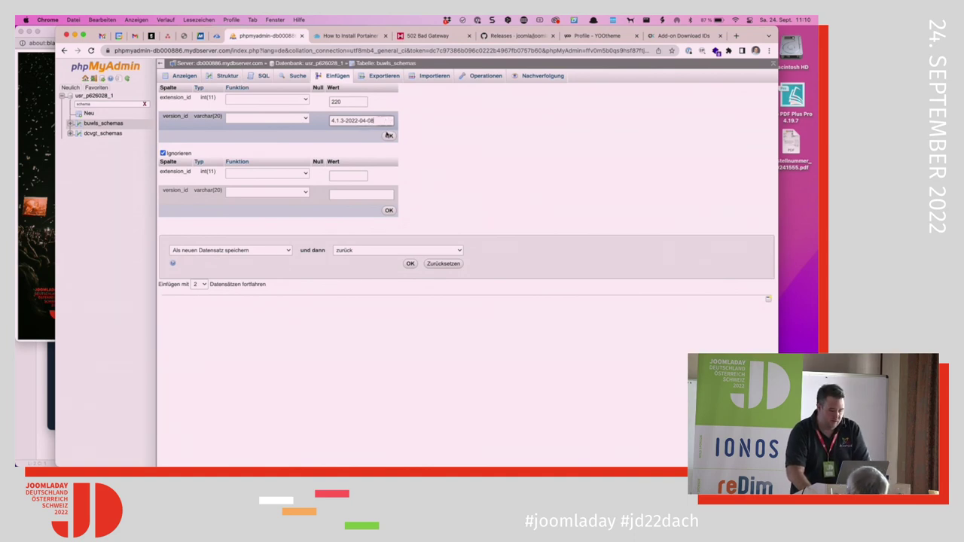
Insert the buwls_schemas row for extension 220 with version 4.1.3-2022-04-08.
left_click(389, 136)
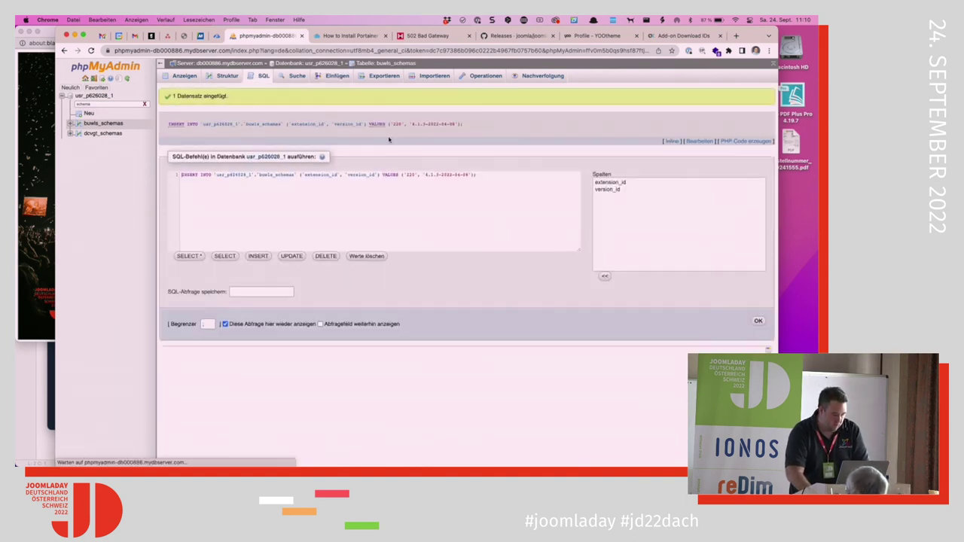
key("super+grave")
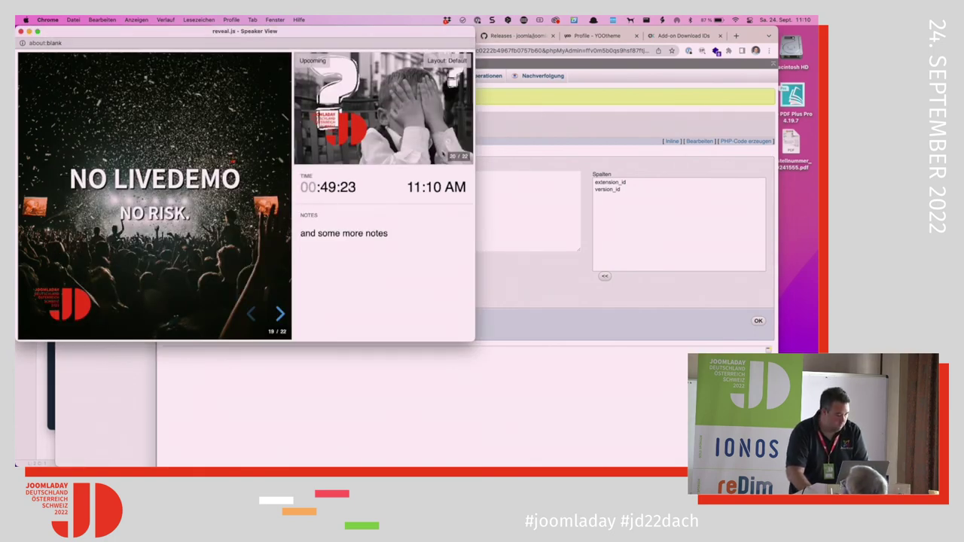
key("super+grave")
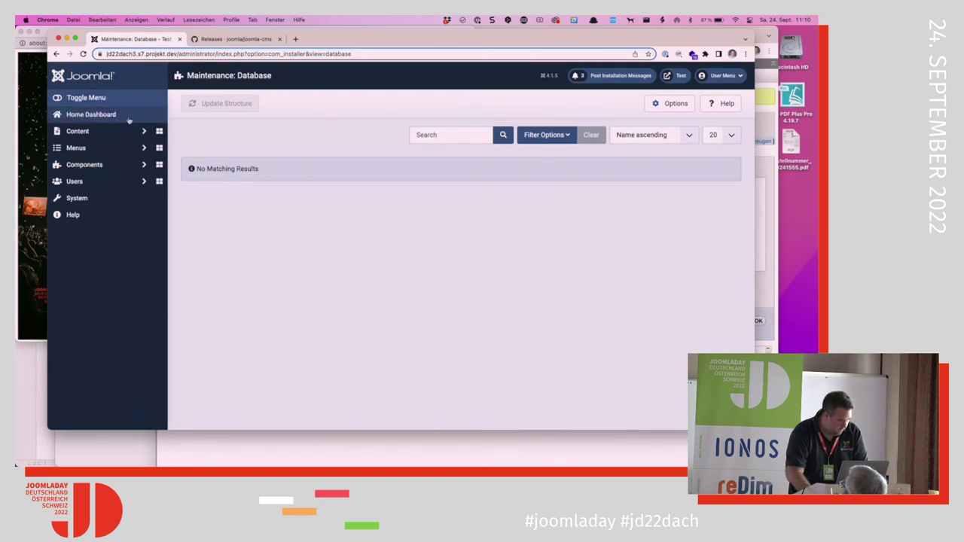
Reload Maintenance: Database to confirm Joomla CMS structures show No Problems, then go to System.
key("super+r")
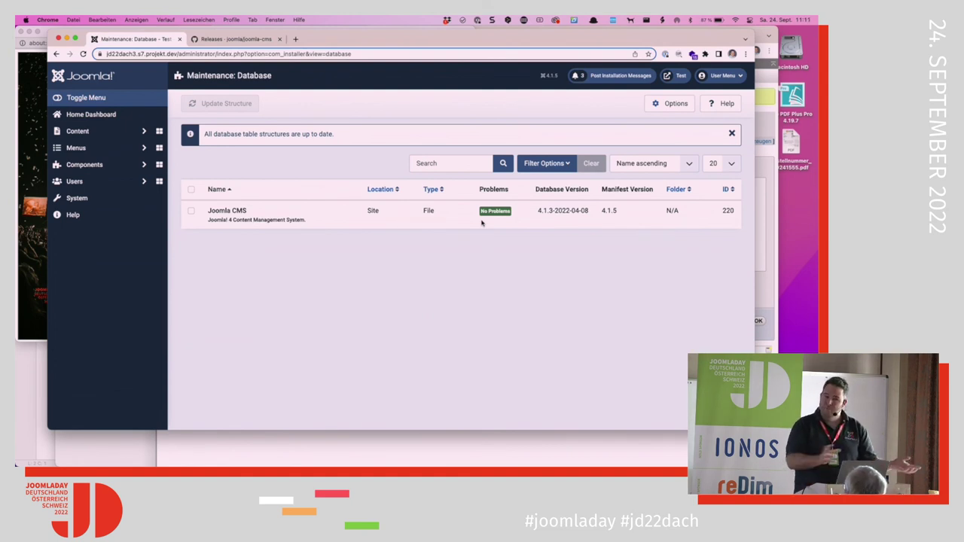
mouse_move(486, 211)
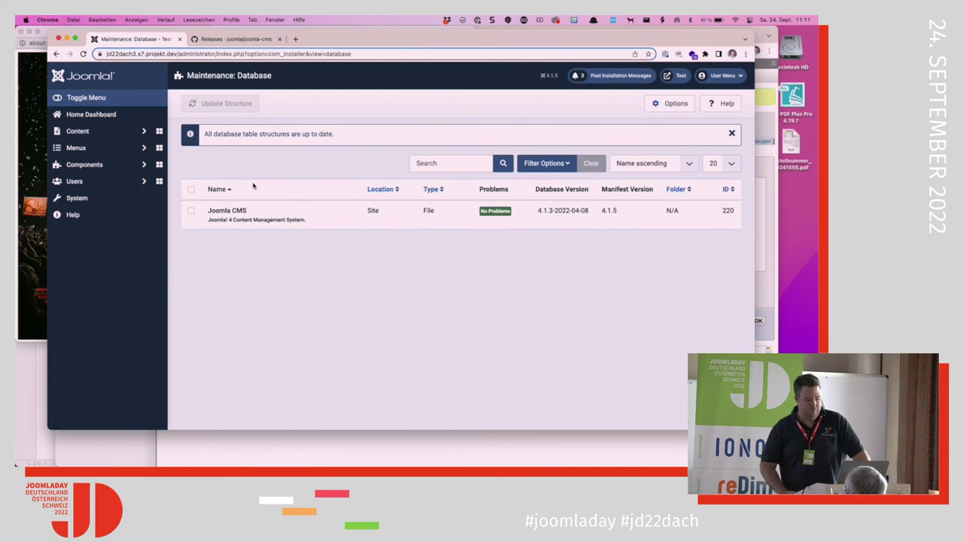
left_click(107, 170)
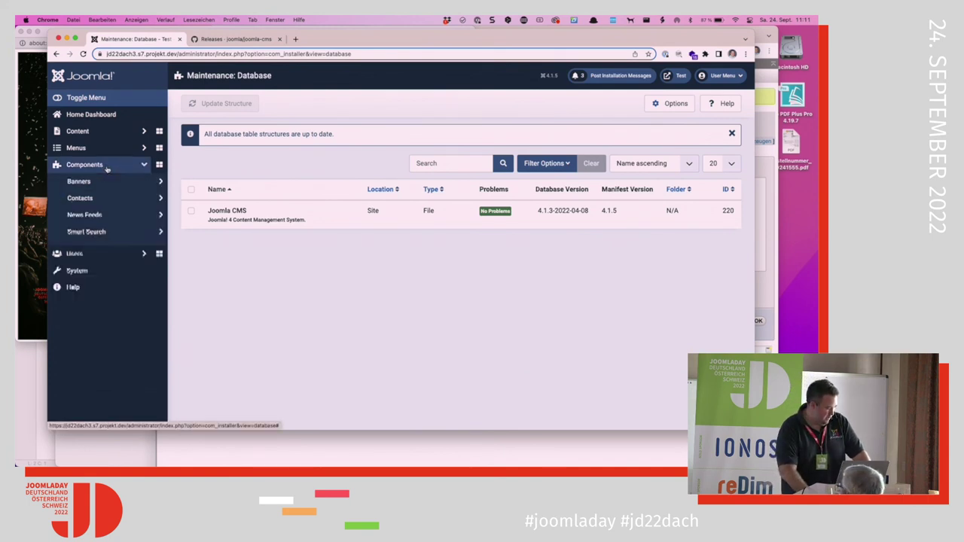
left_click(81, 282)
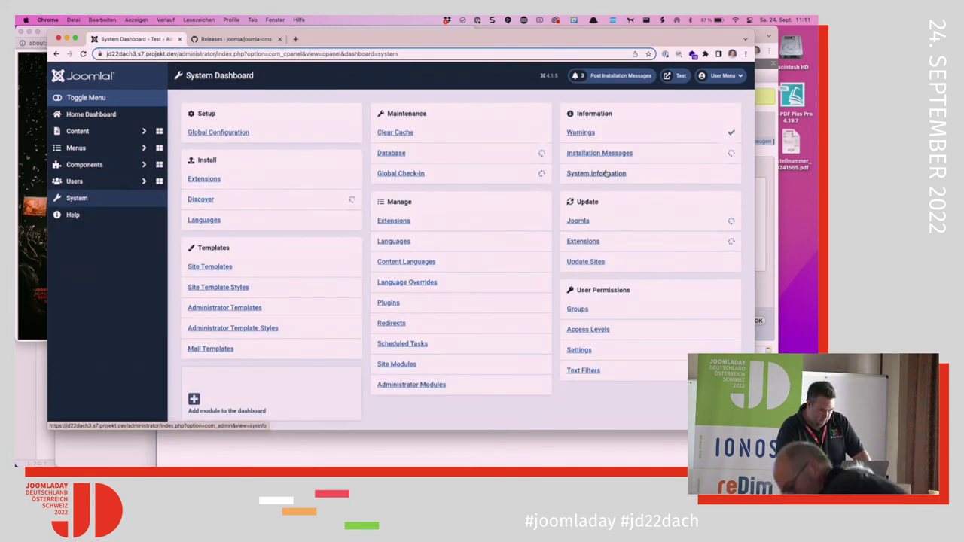
Pass the pre-update checks, confirm a backup exists, and update the site to Joomla 4.2.2.
left_click(578, 221)
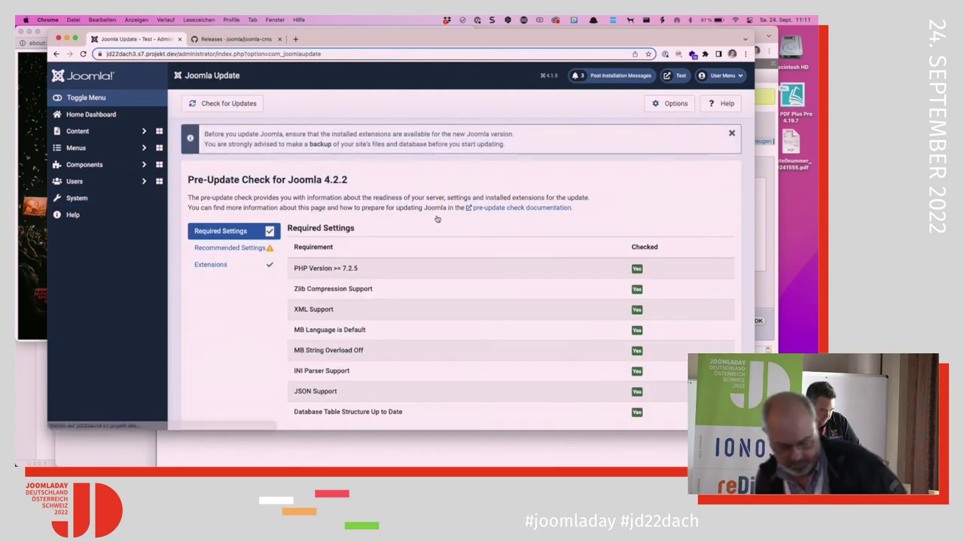
left_click(243, 253)
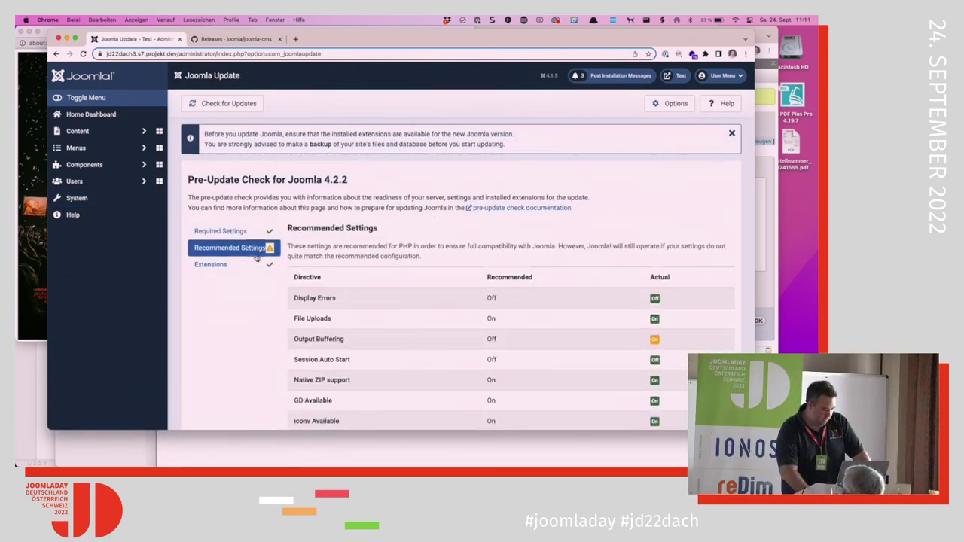
scroll(293, 298, "down", 3)
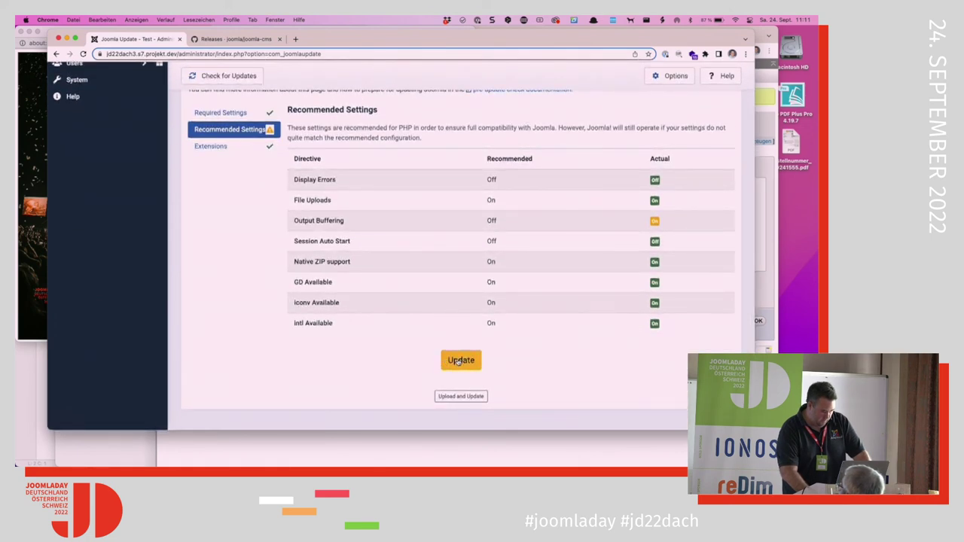
left_click(457, 361)
left_click(380, 340)
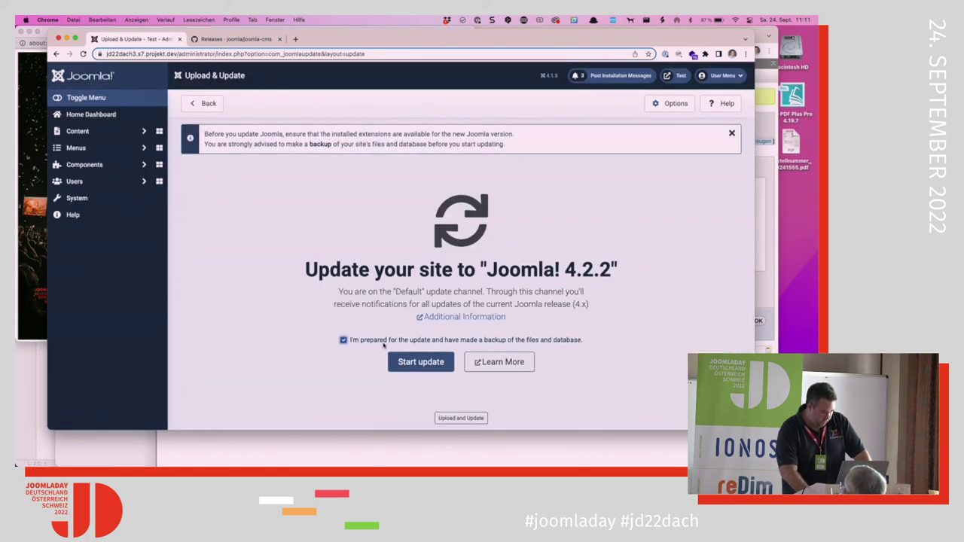
left_click(413, 362)
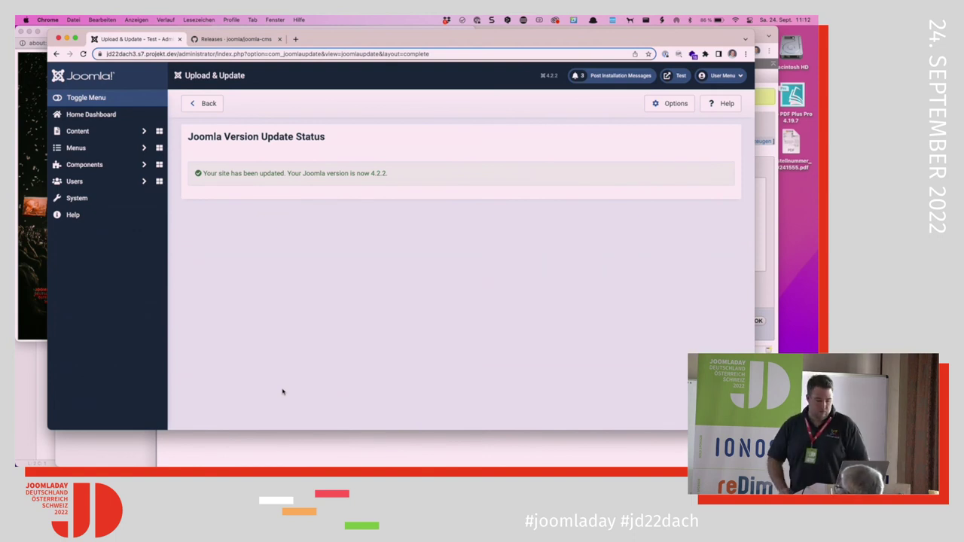
left_click(658, 106)
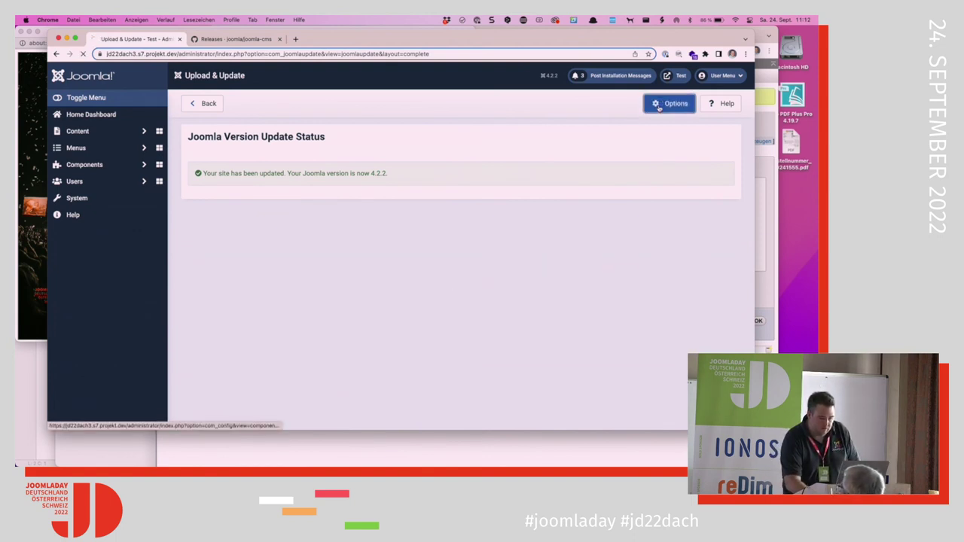